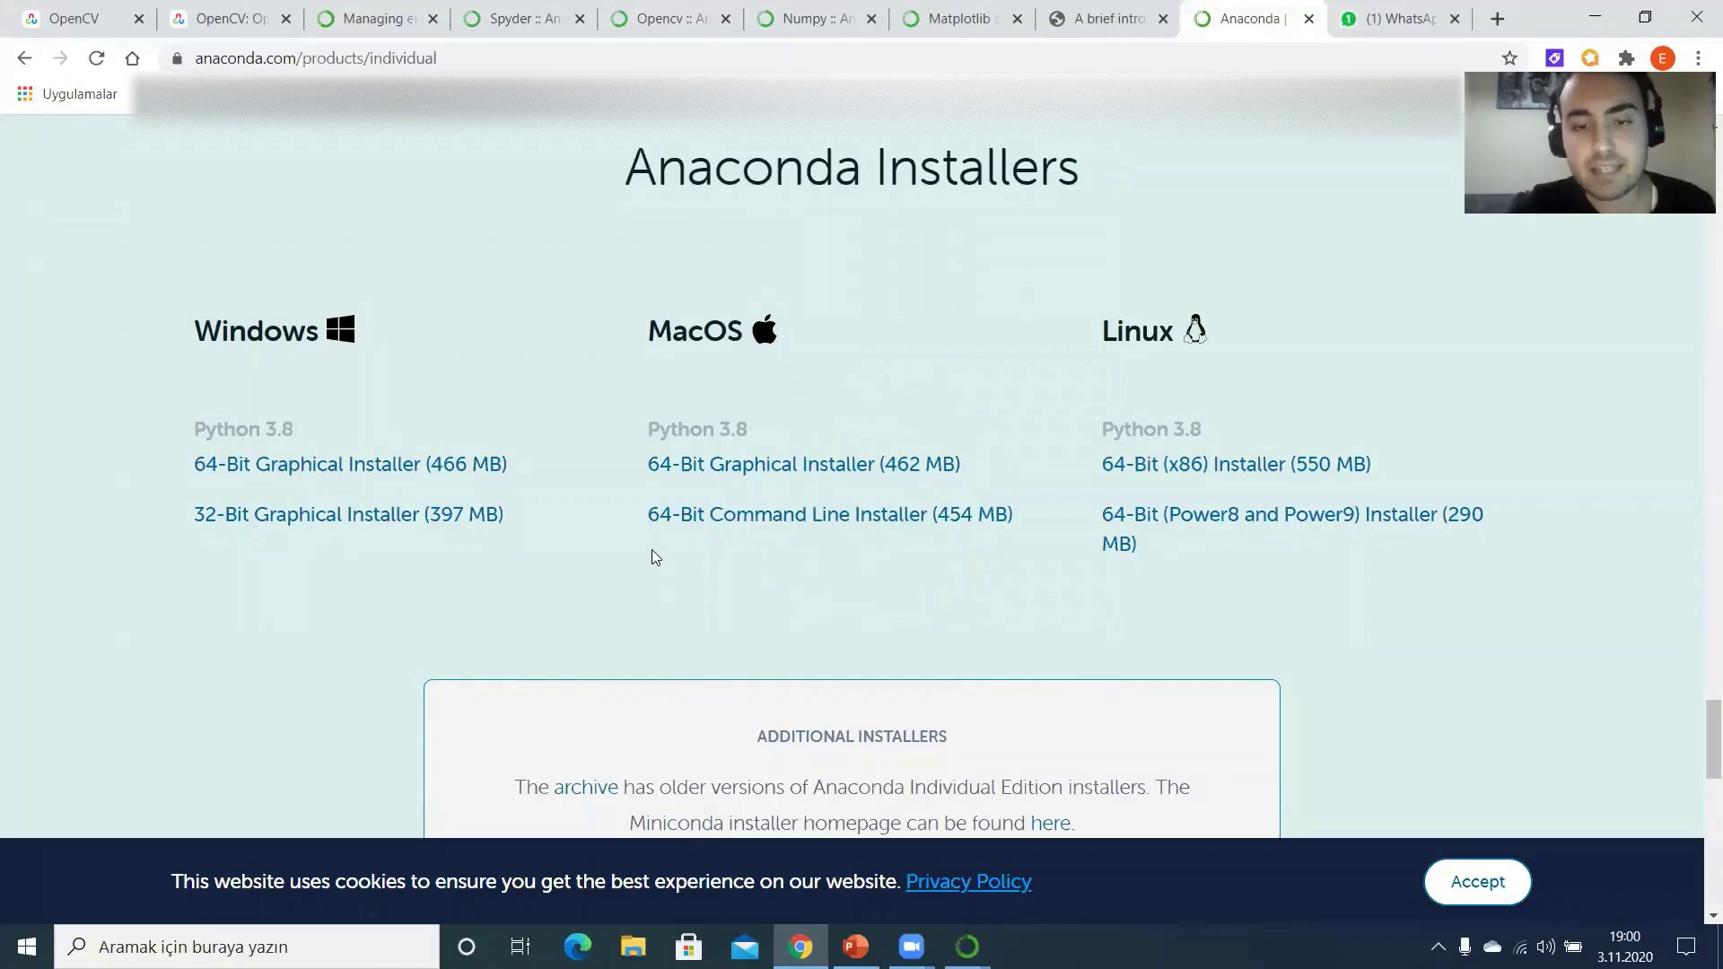
Step: Switch to Anaconda Navigator and postpone its update to version 1.10.0
{"action": "left_click", "coordinate": [1077, 882]}
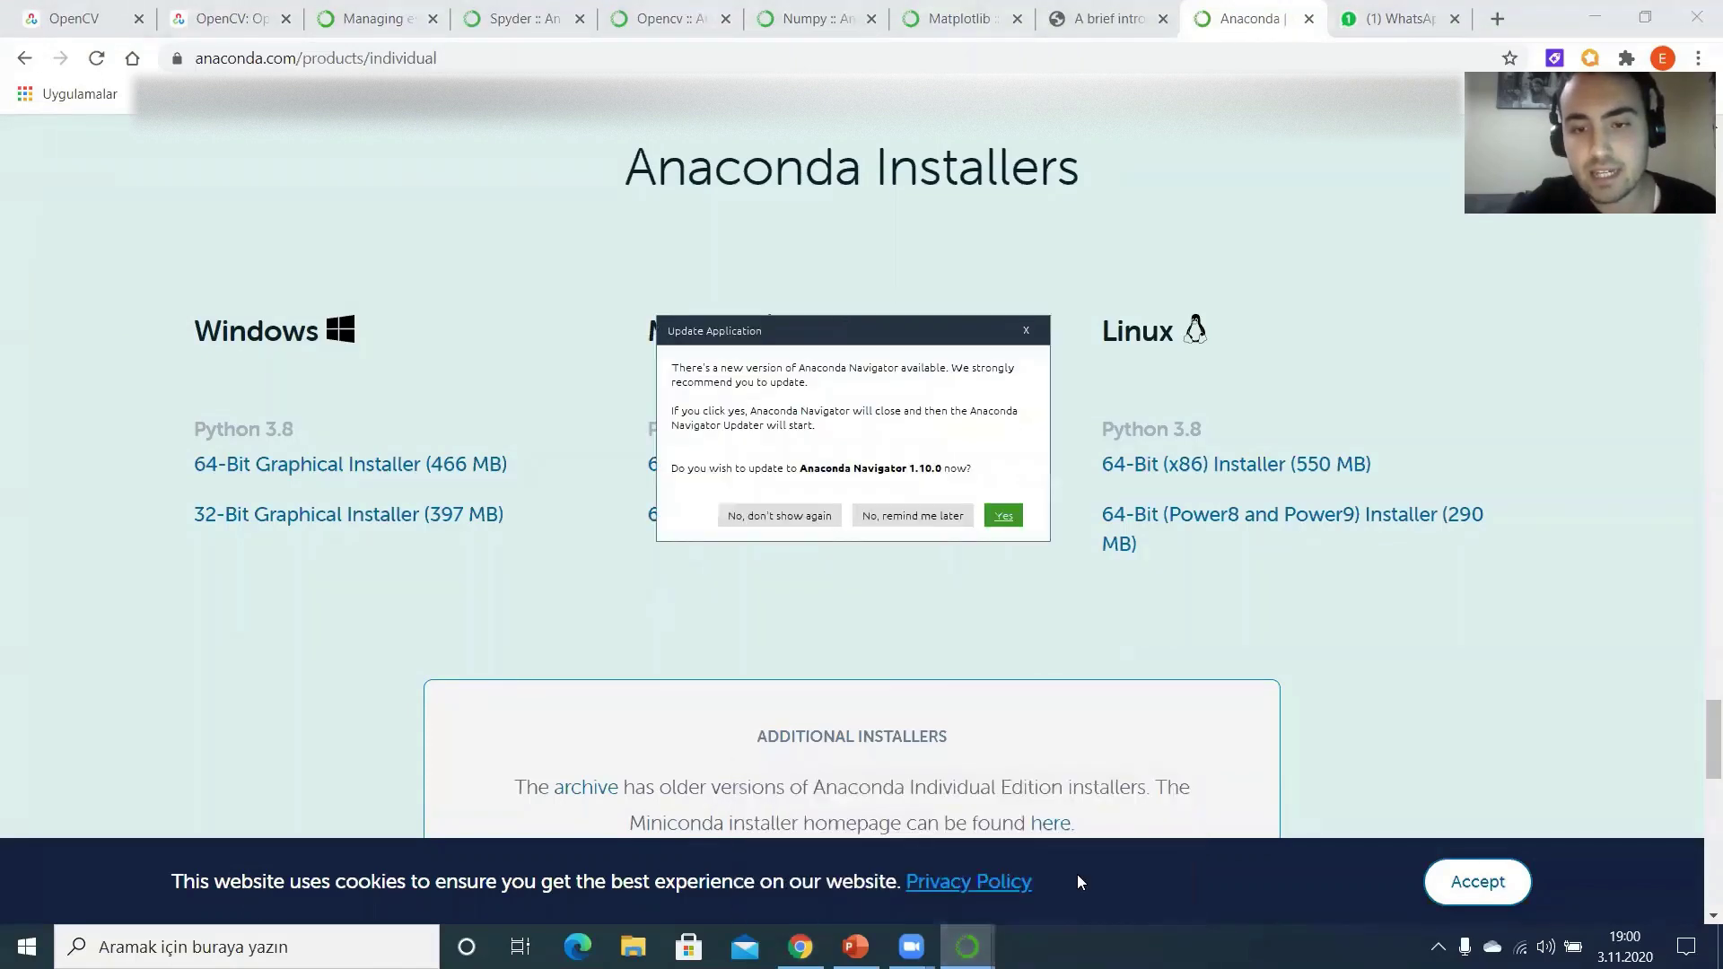
{"action": "left_click", "coordinate": [912, 515]}
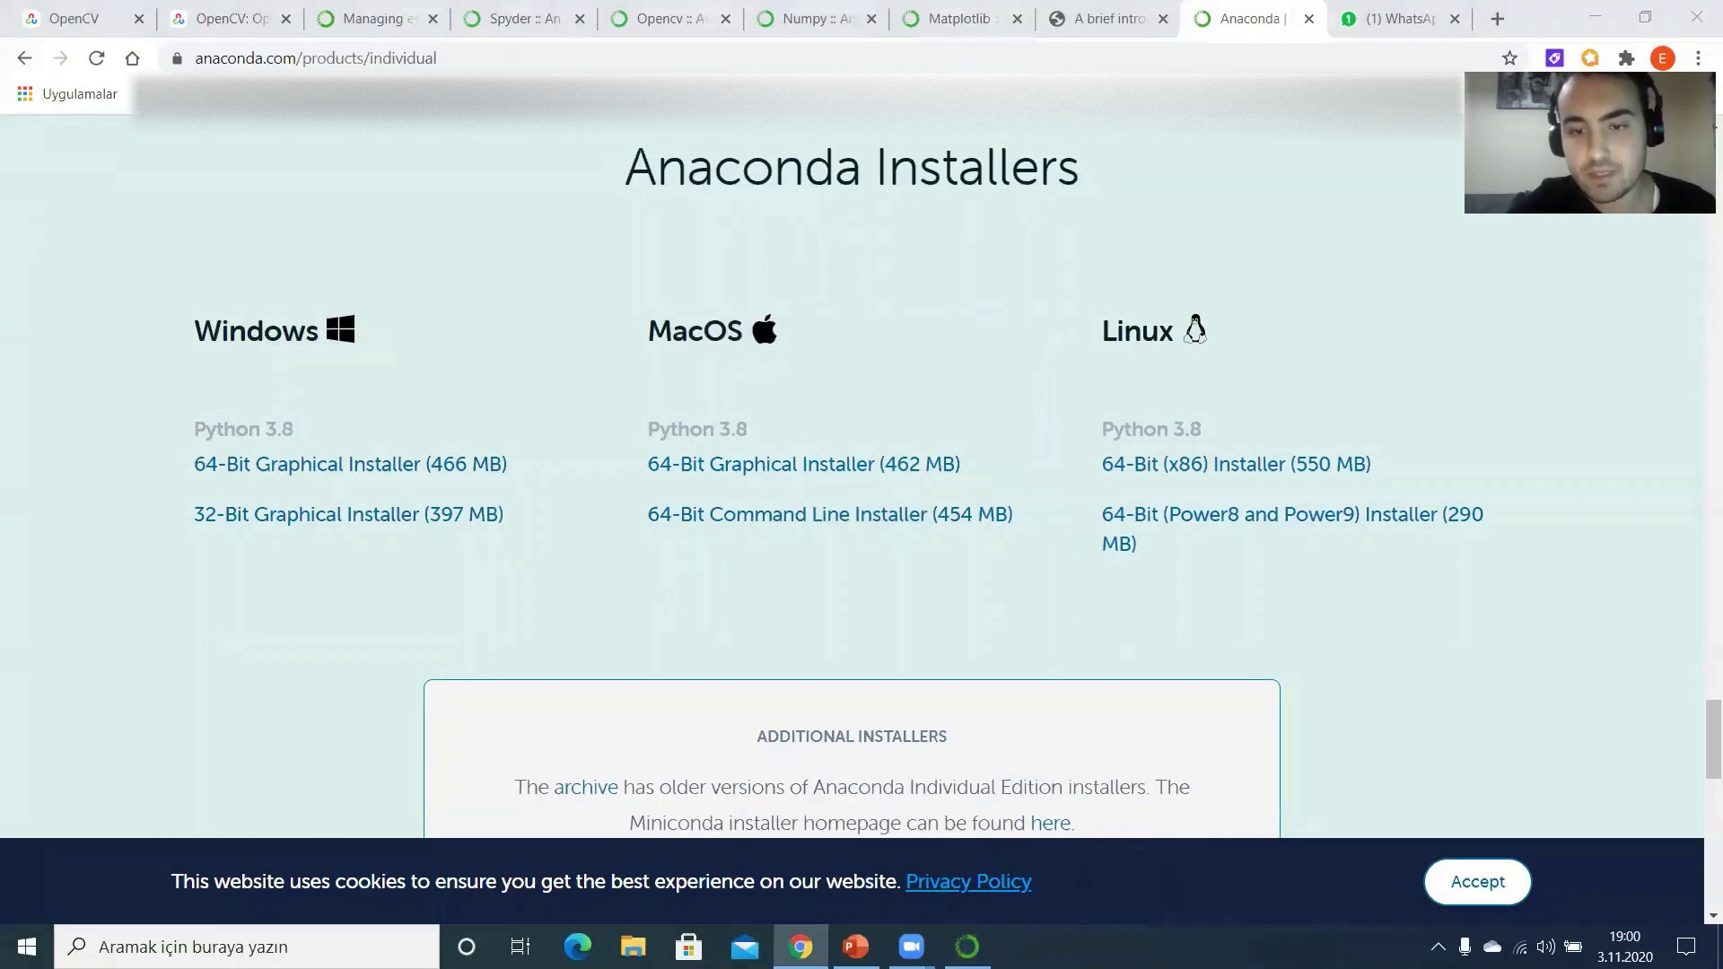
{"action": "mouse_move", "coordinate": [966, 947]}
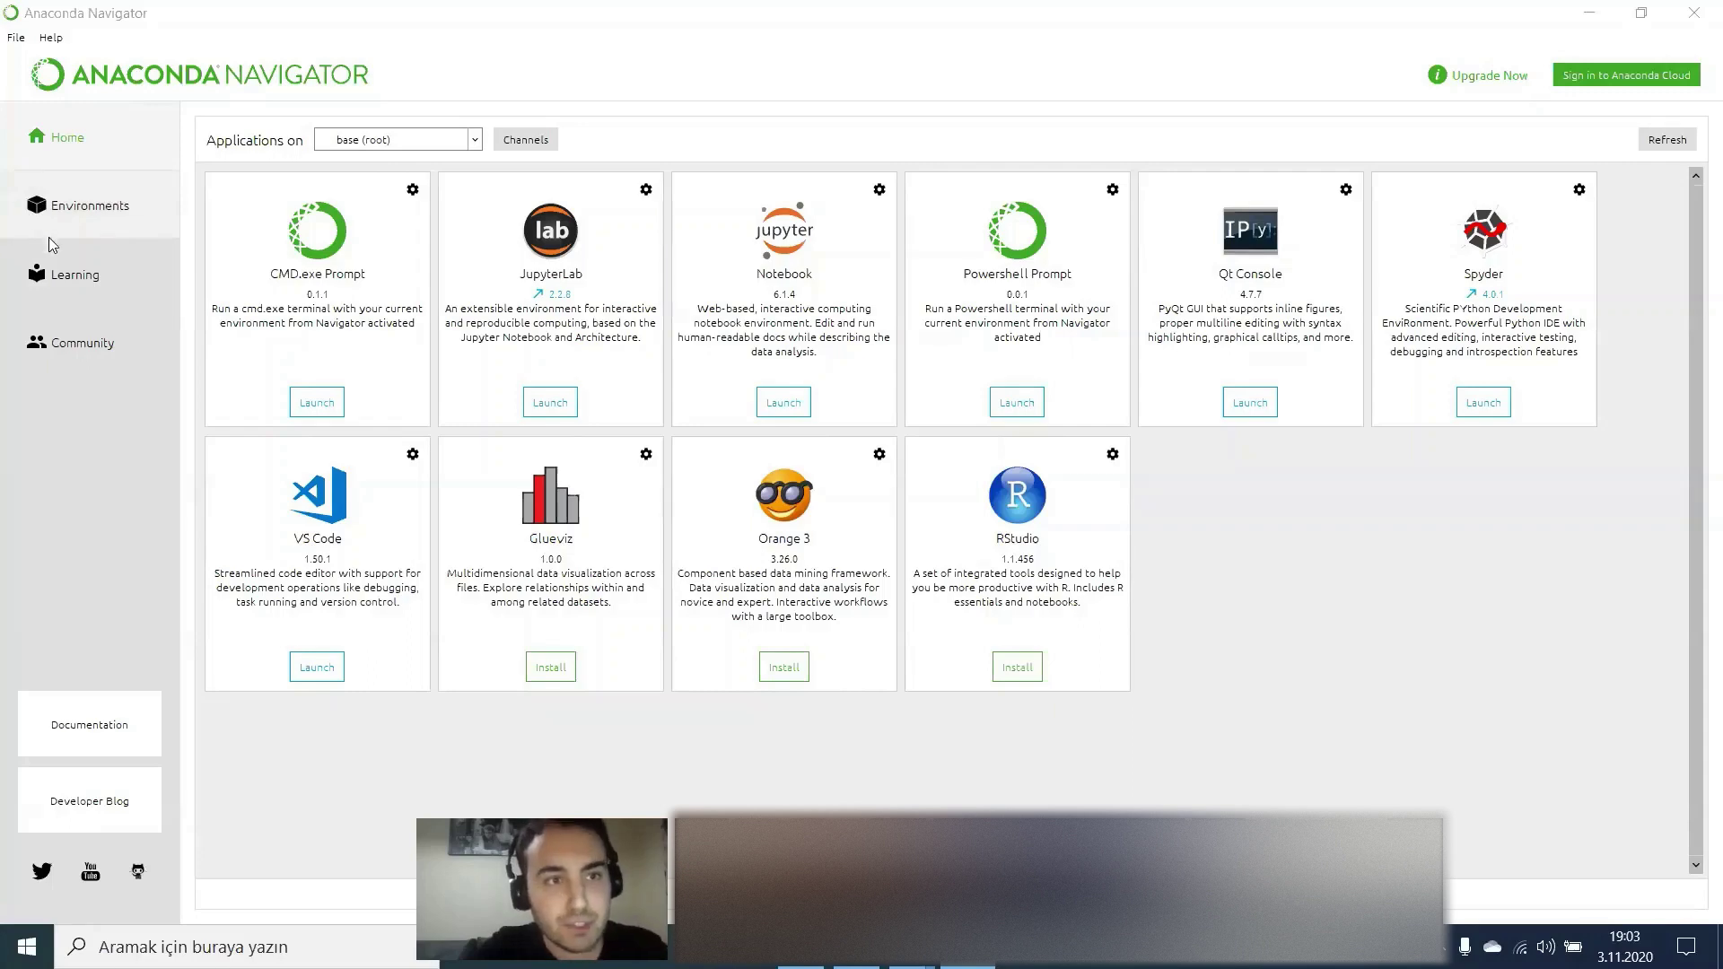
Step: Show the packages installed in the env_dlib environment
{"action": "left_click", "coordinate": [104, 215]}
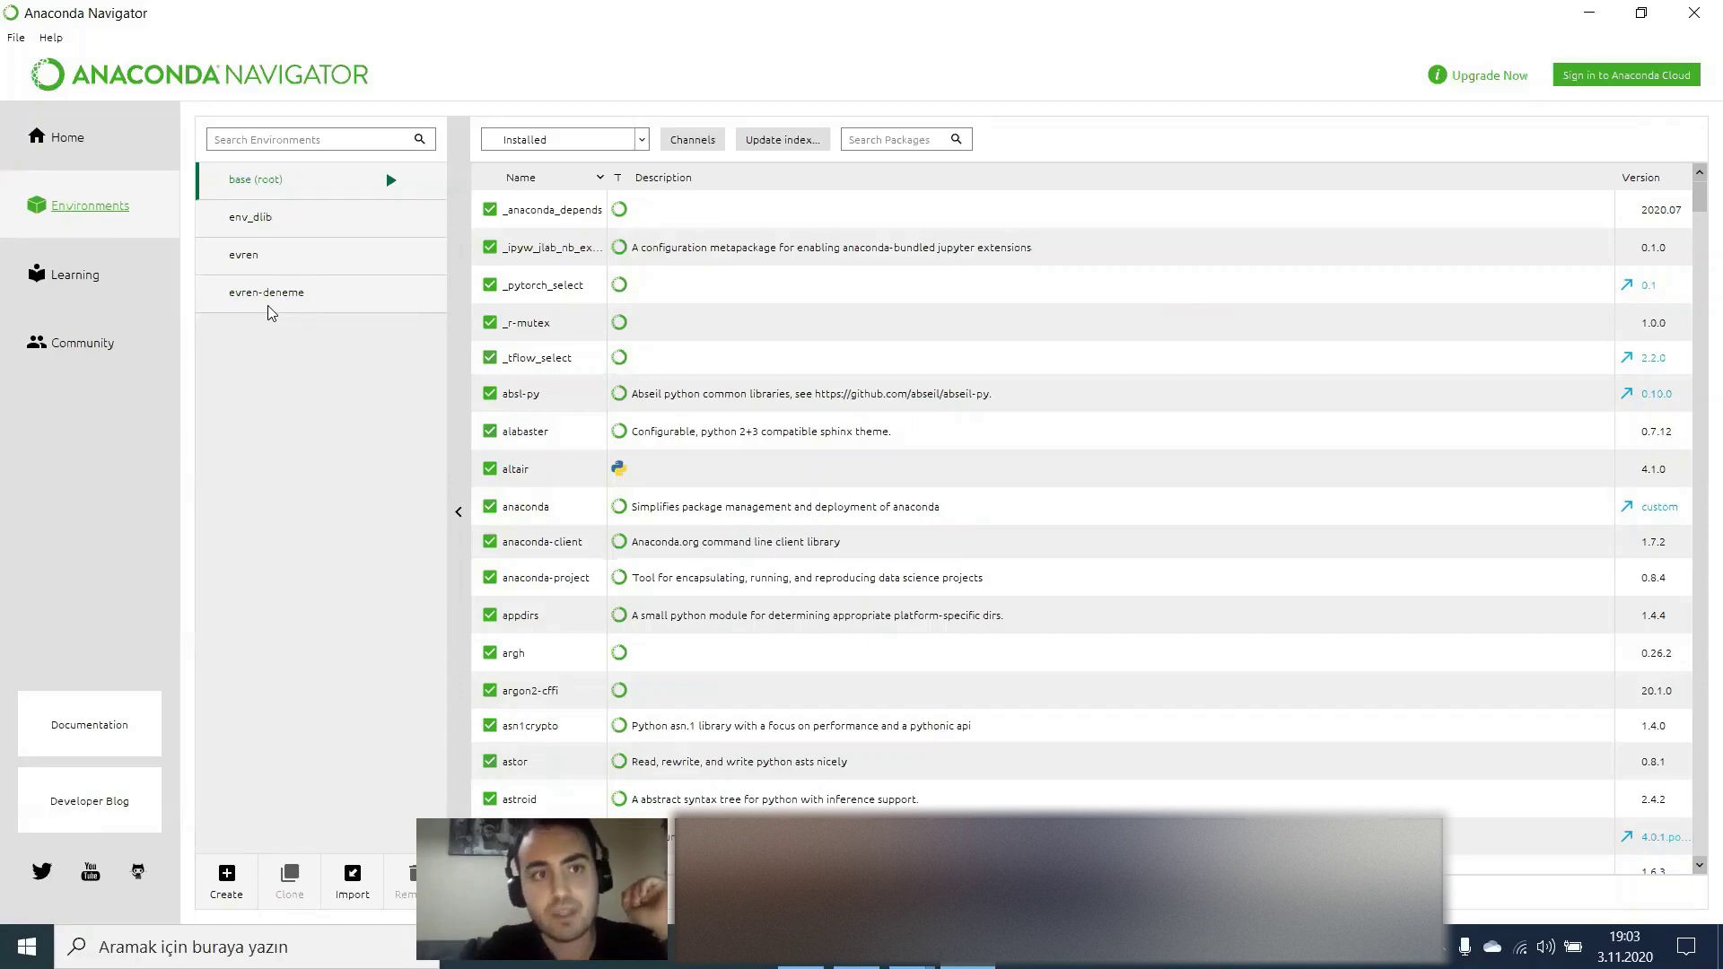
{"action": "left_click", "coordinate": [289, 225]}
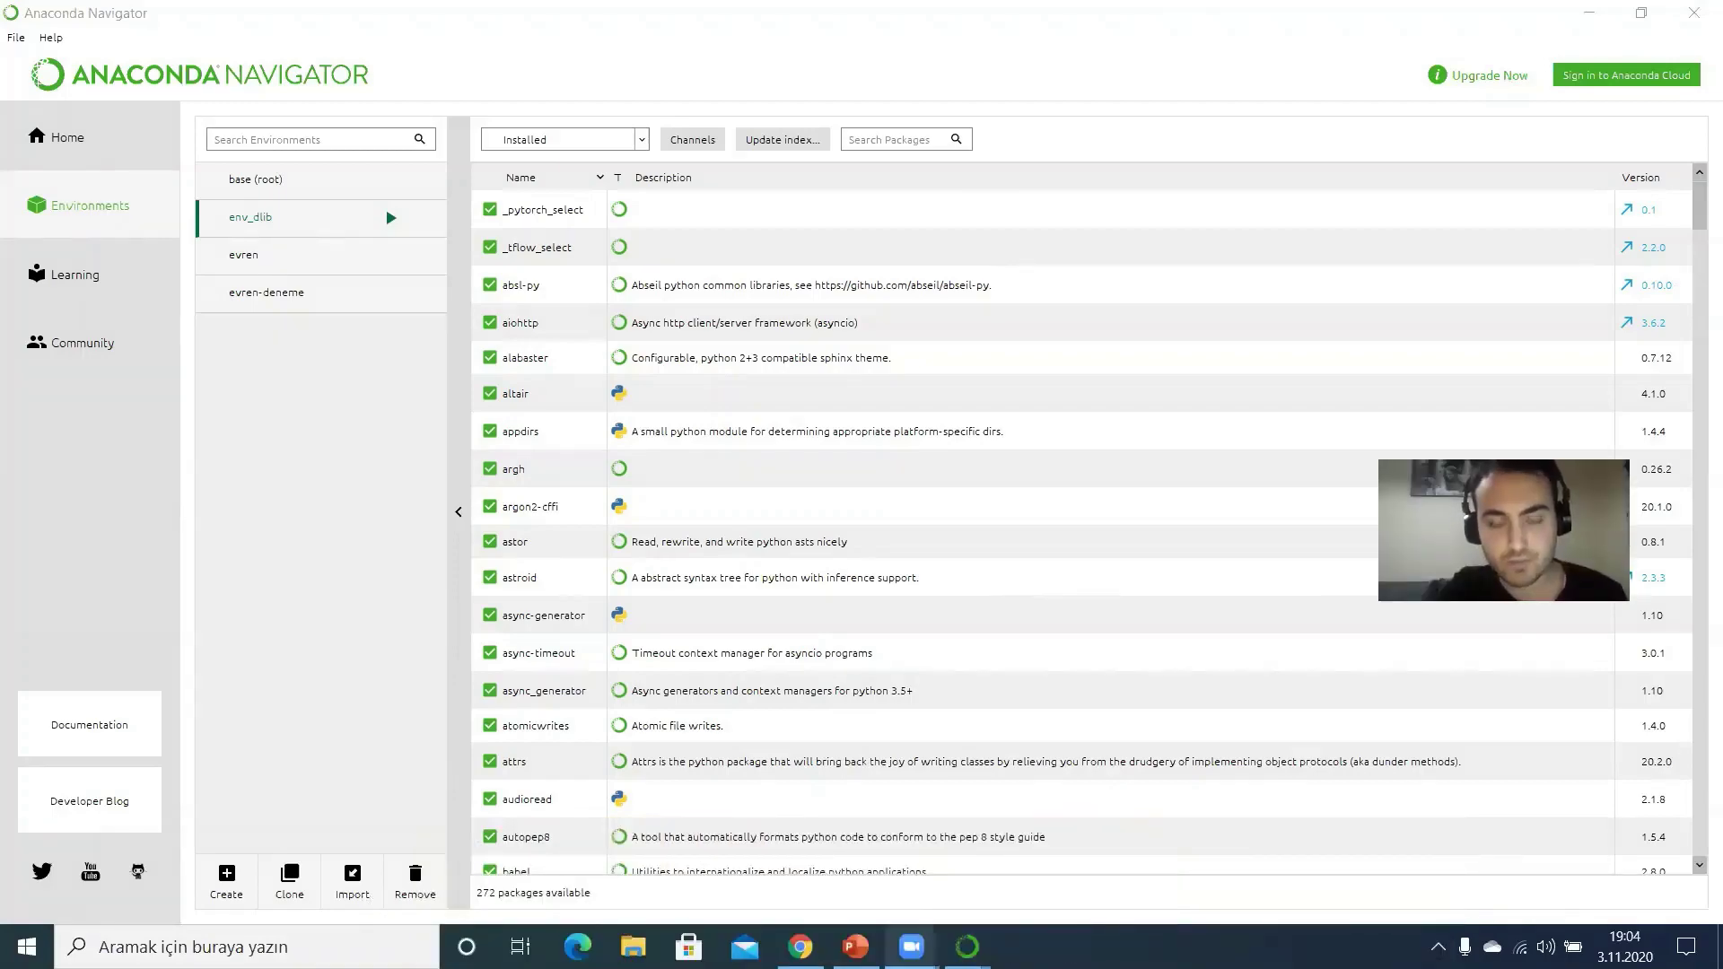
{"action": "mouse_move", "coordinate": [911, 947]}
{"action": "left_click", "coordinate": [856, 947]}
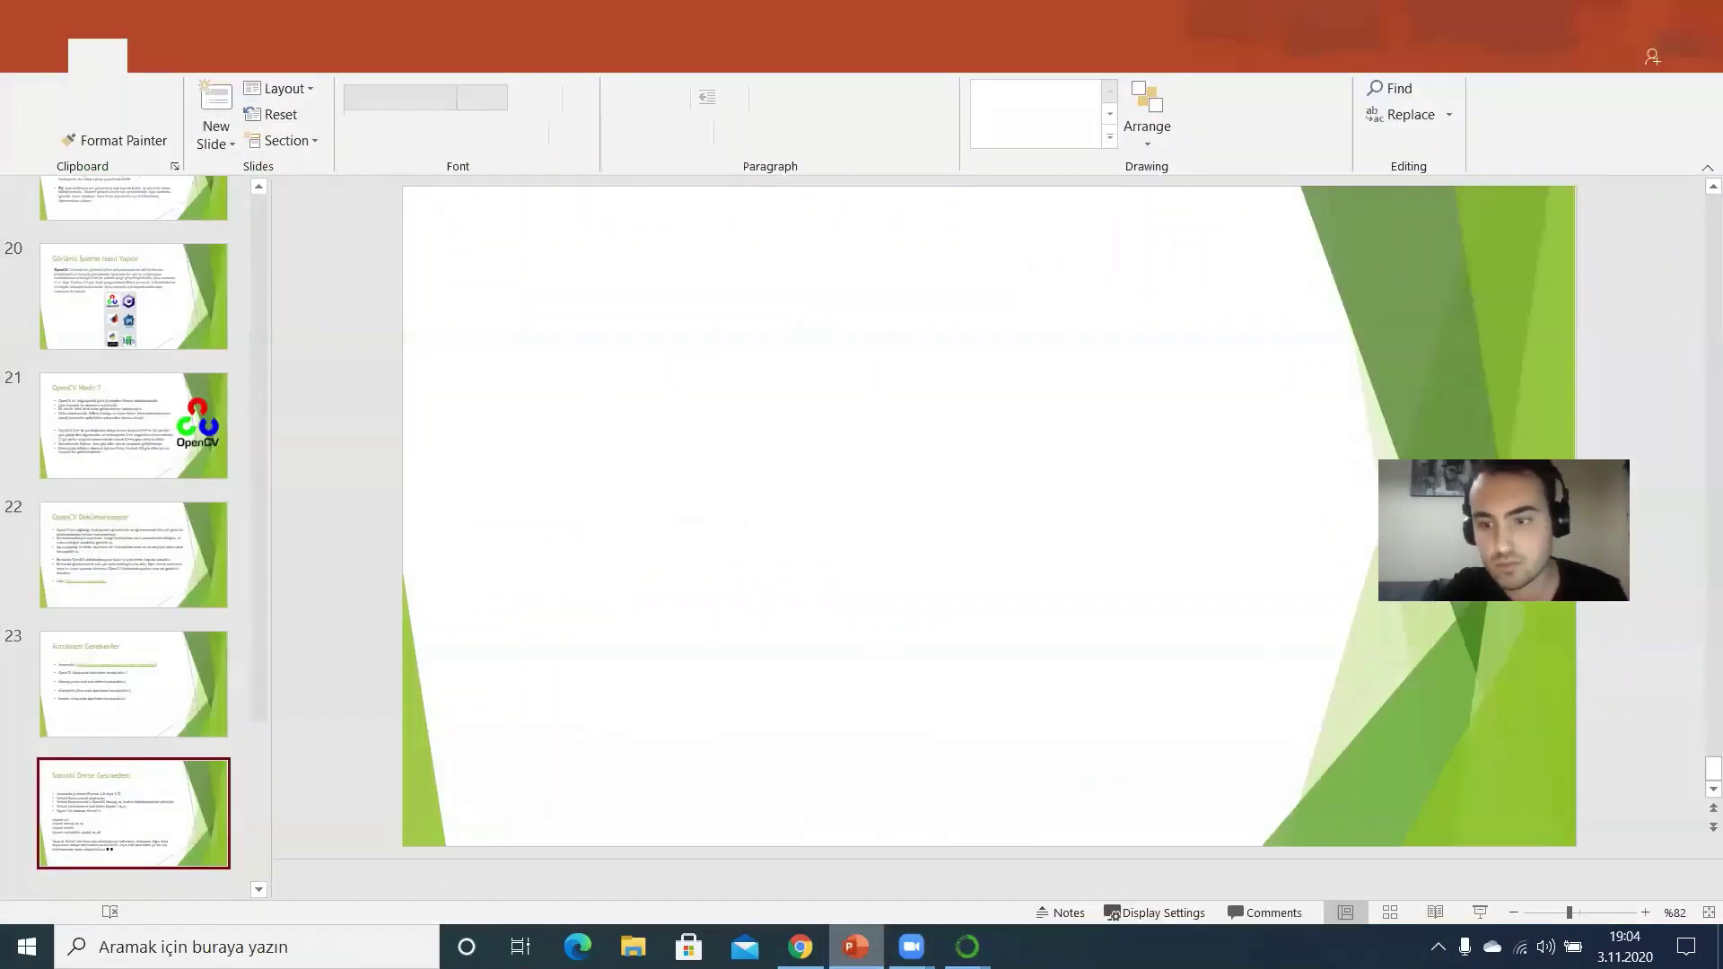
{"action": "key", "text": "alt+Tab"}
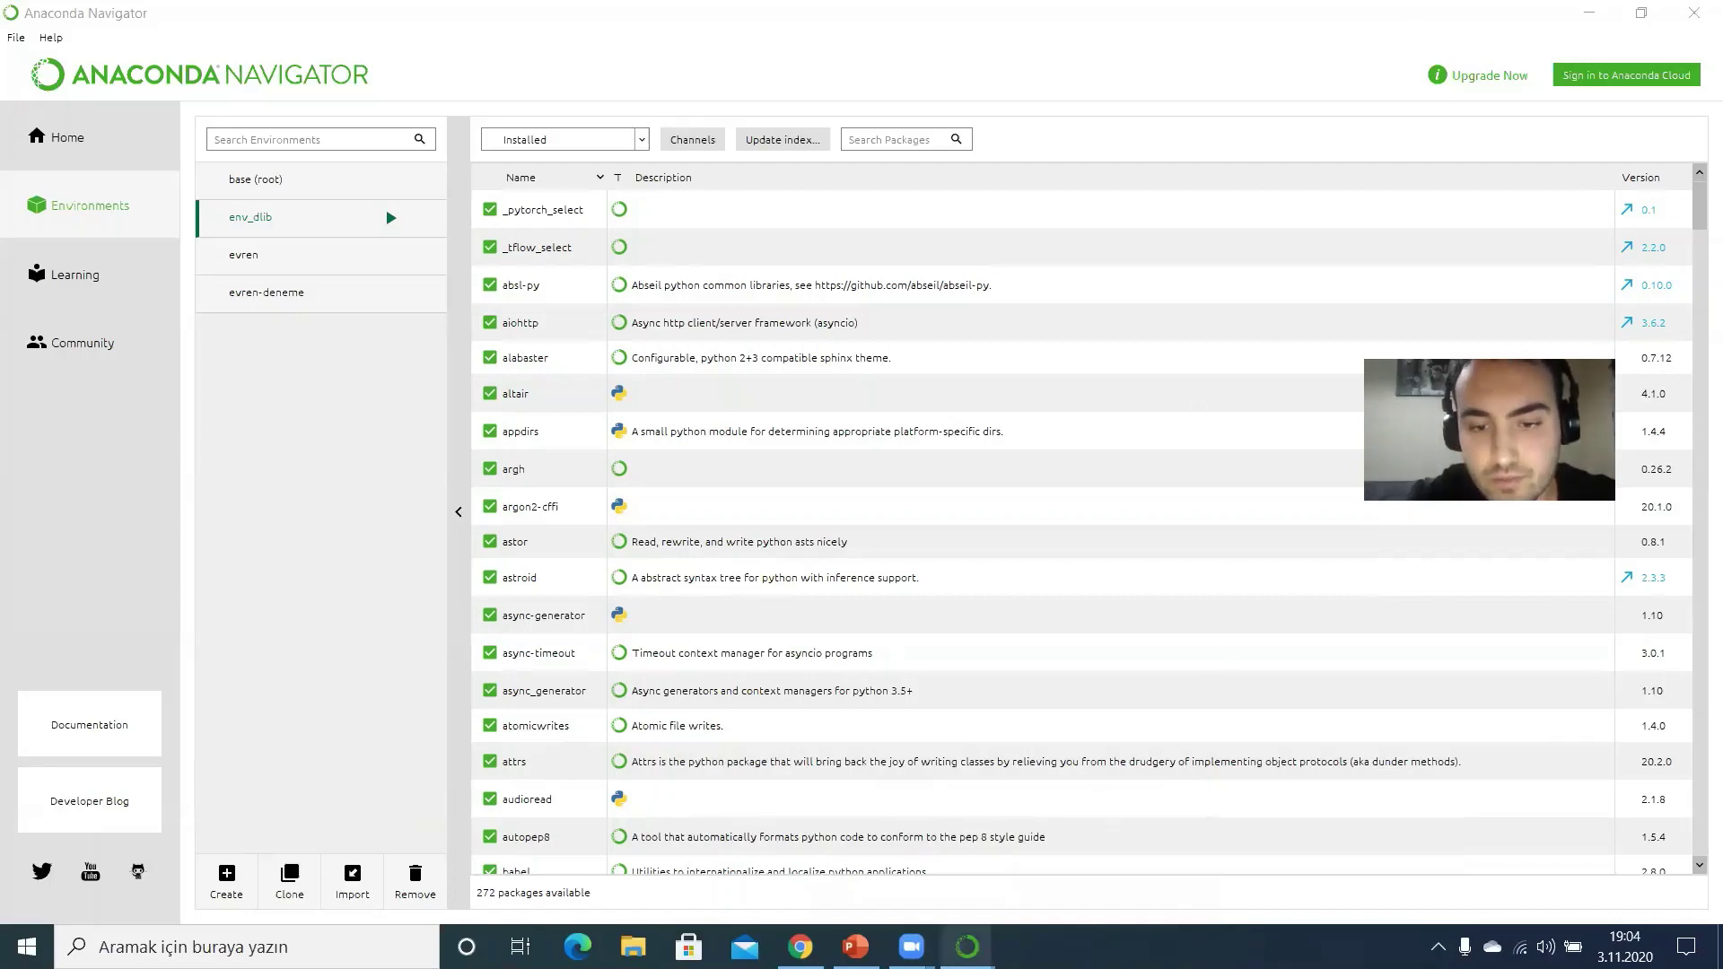
{"action": "mouse_move", "coordinate": [967, 947]}
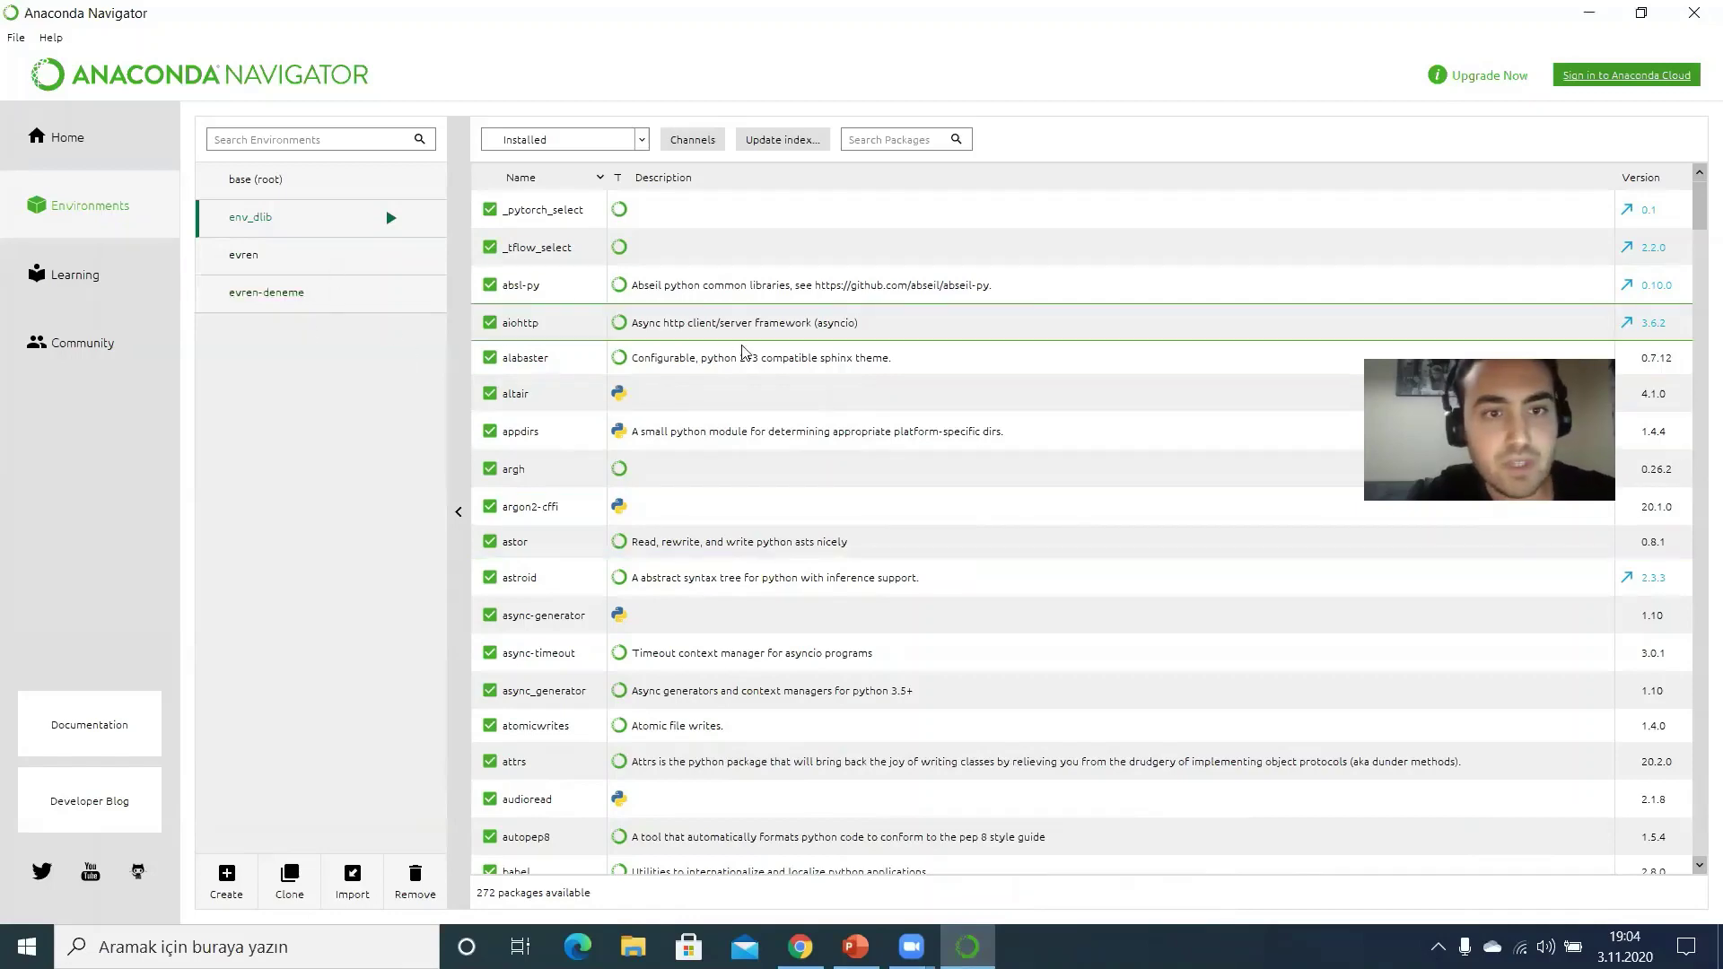
{"action": "scroll", "coordinate": [752, 413], "scroll_direction": "down", "scroll_amount": 5}
{"action": "scroll", "coordinate": [754, 418], "scroll_direction": "up", "scroll_amount": 5}
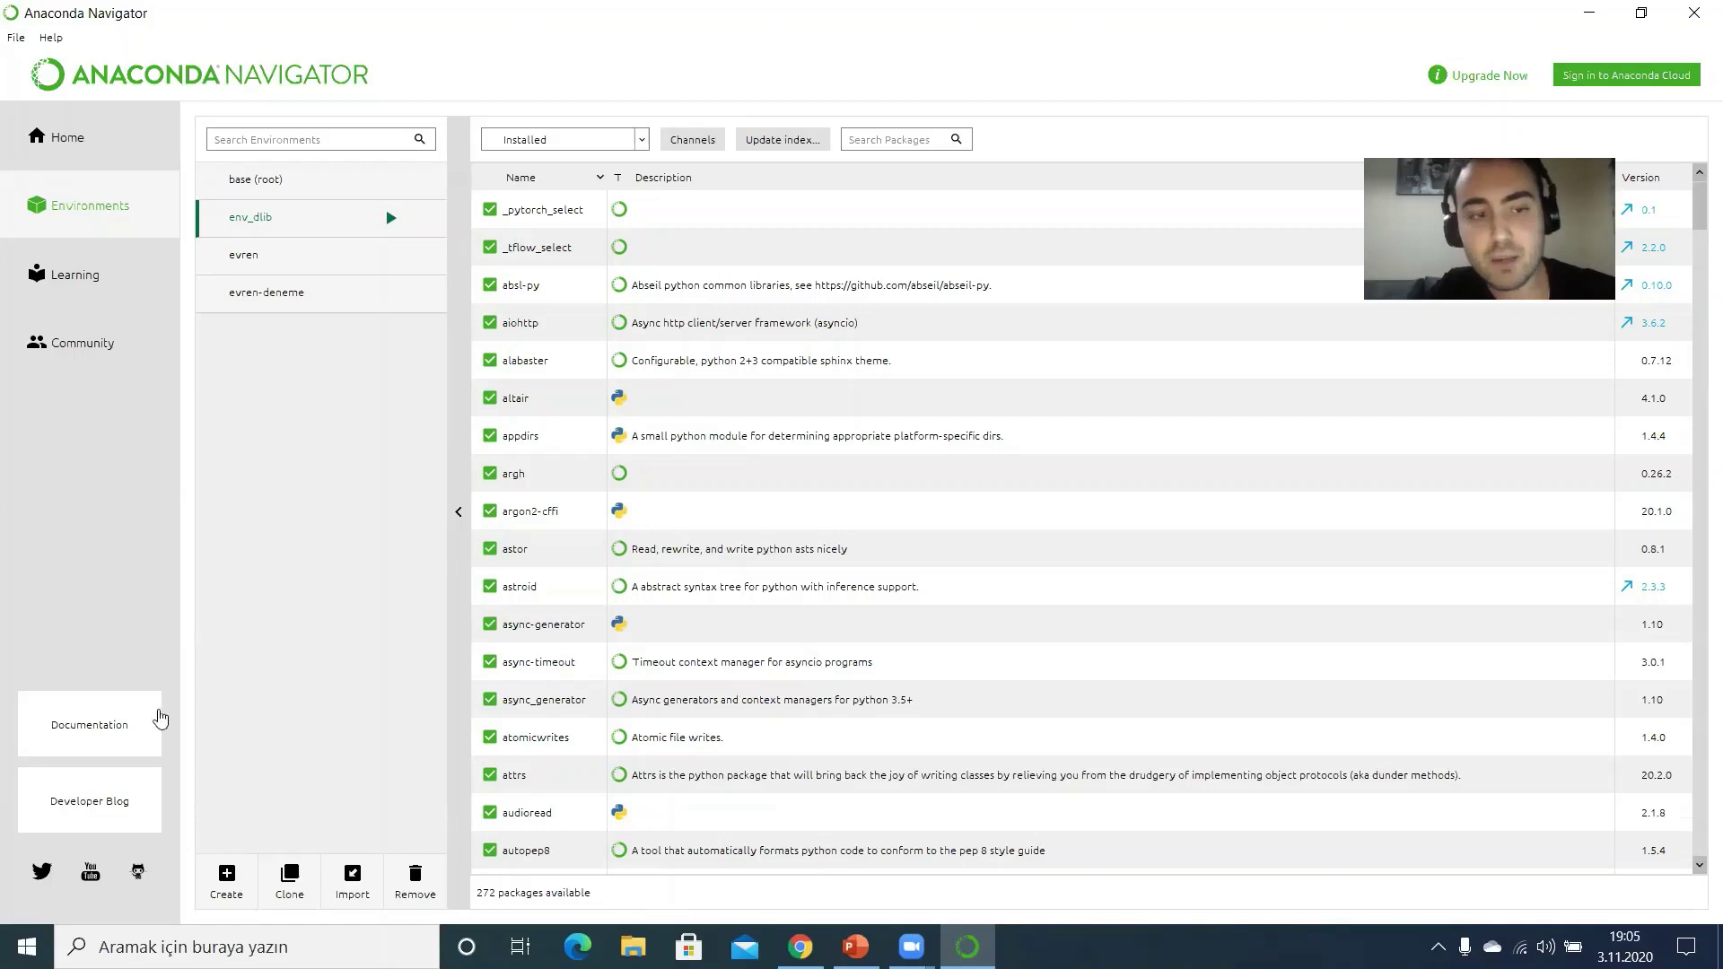
{"action": "left_click", "coordinate": [227, 880]}
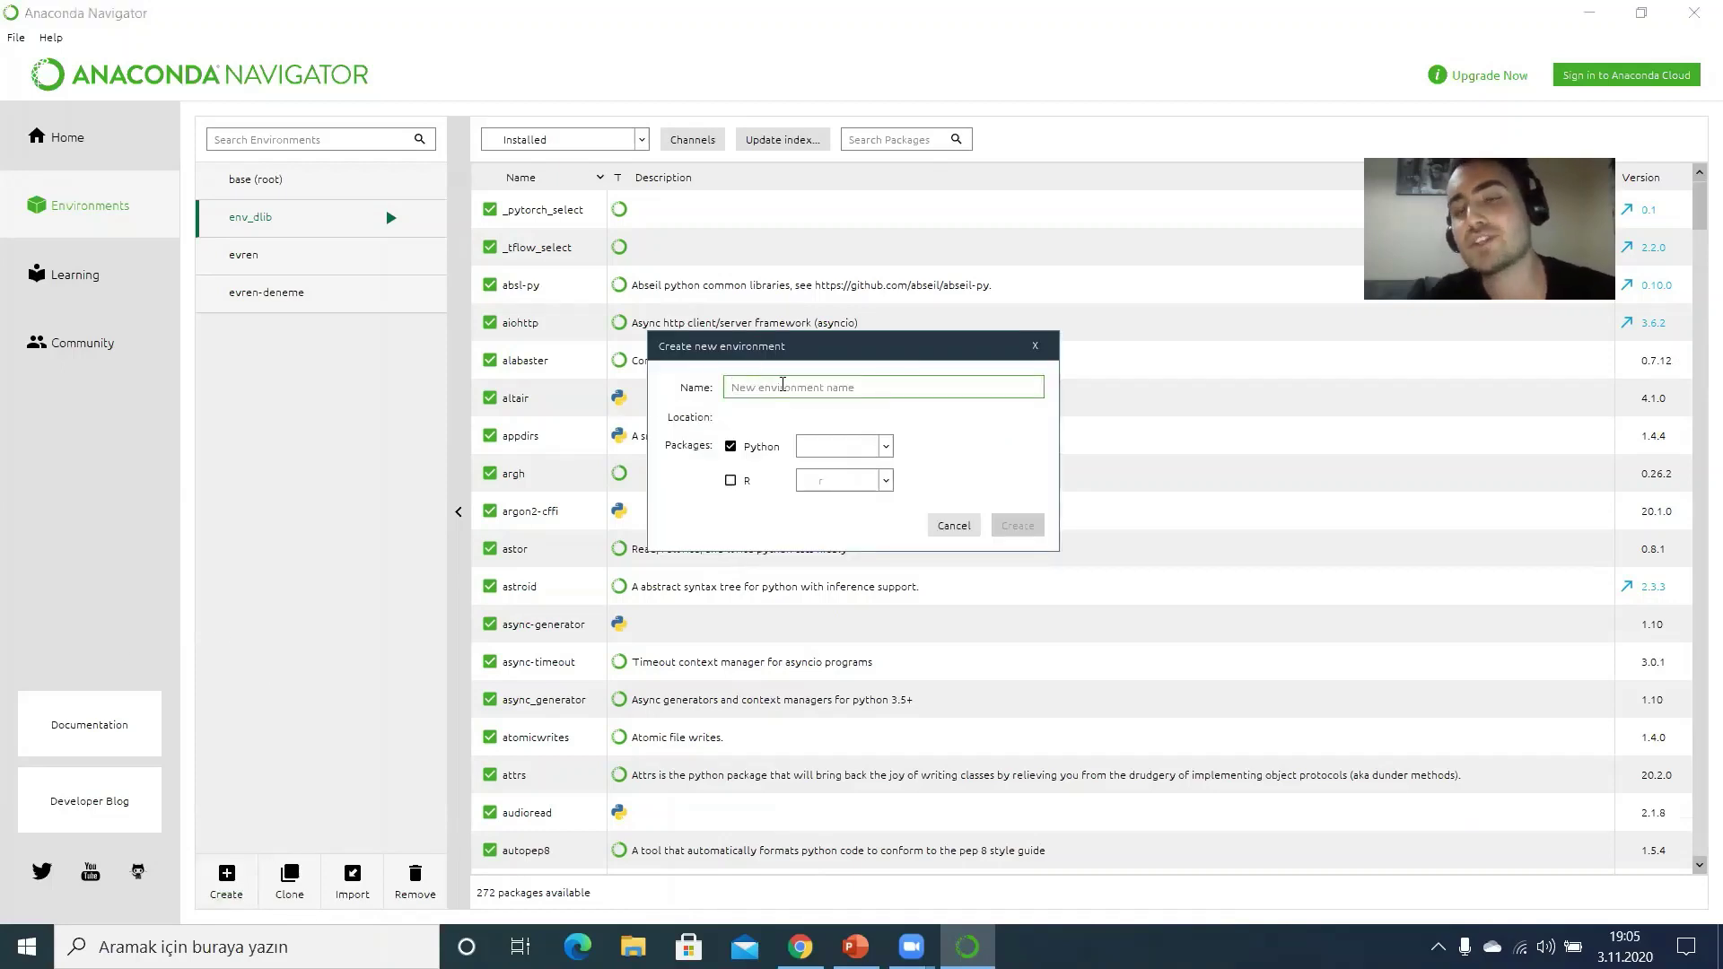
{"action": "type", "text": "evren"}
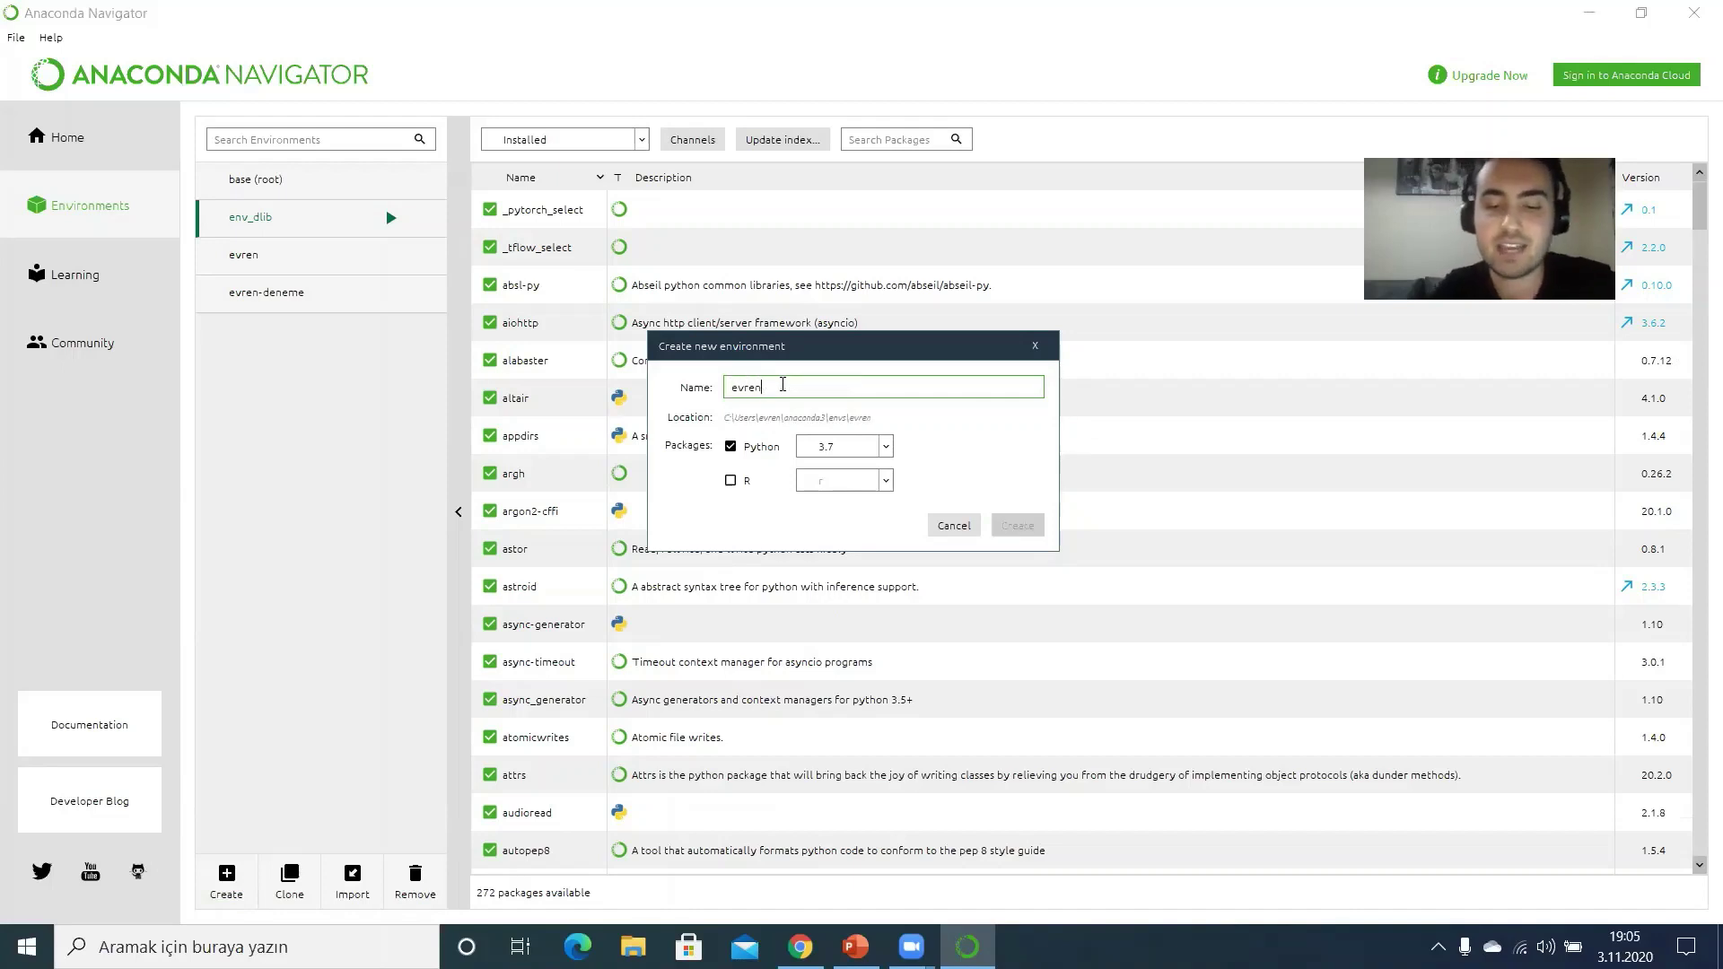
{"action": "type", "text": "-opencv"}
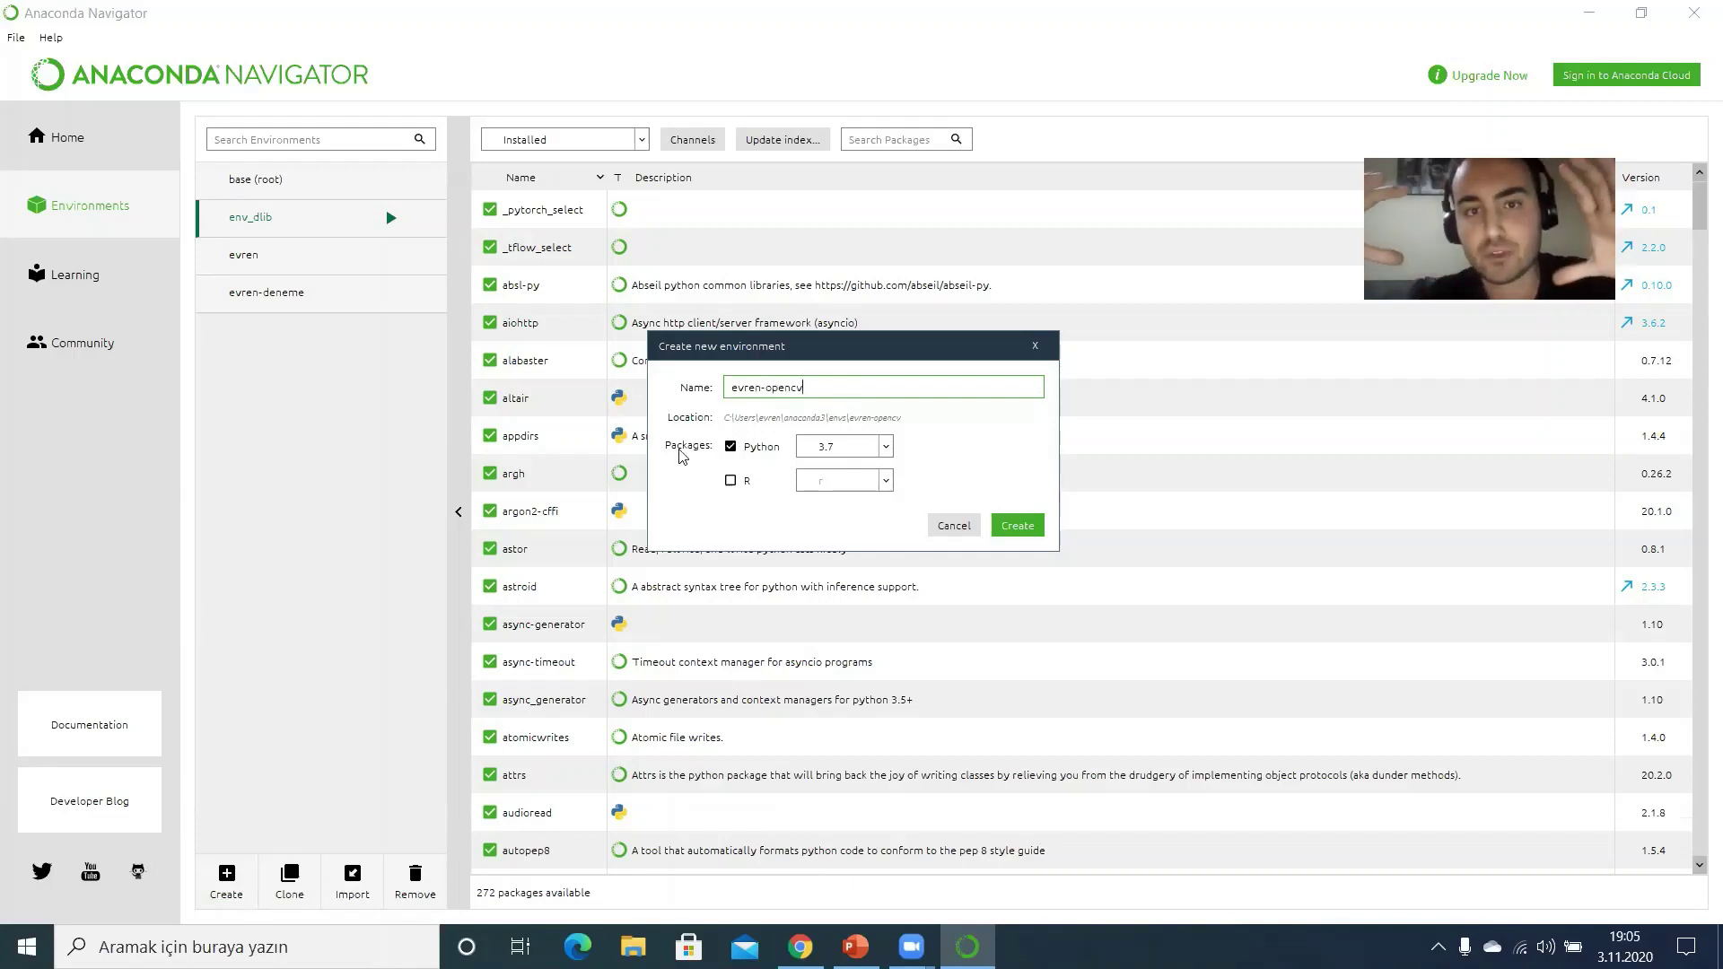
{"action": "left_click", "coordinate": [841, 447]}
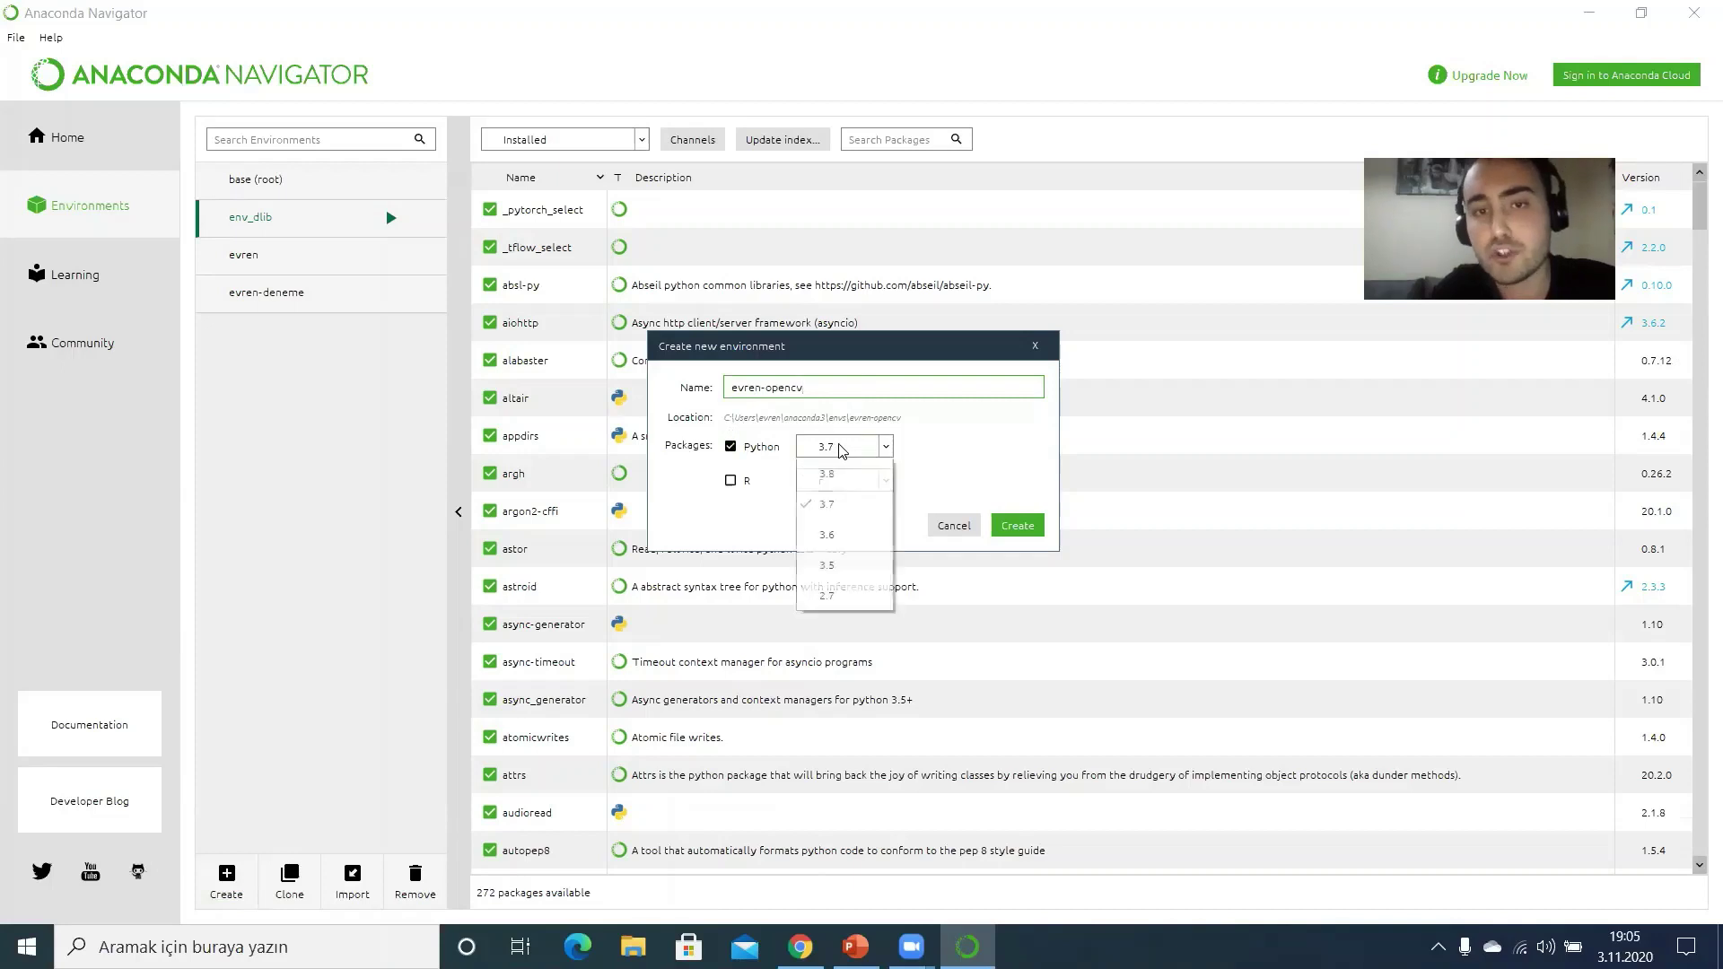
{"action": "left_click", "coordinate": [834, 516]}
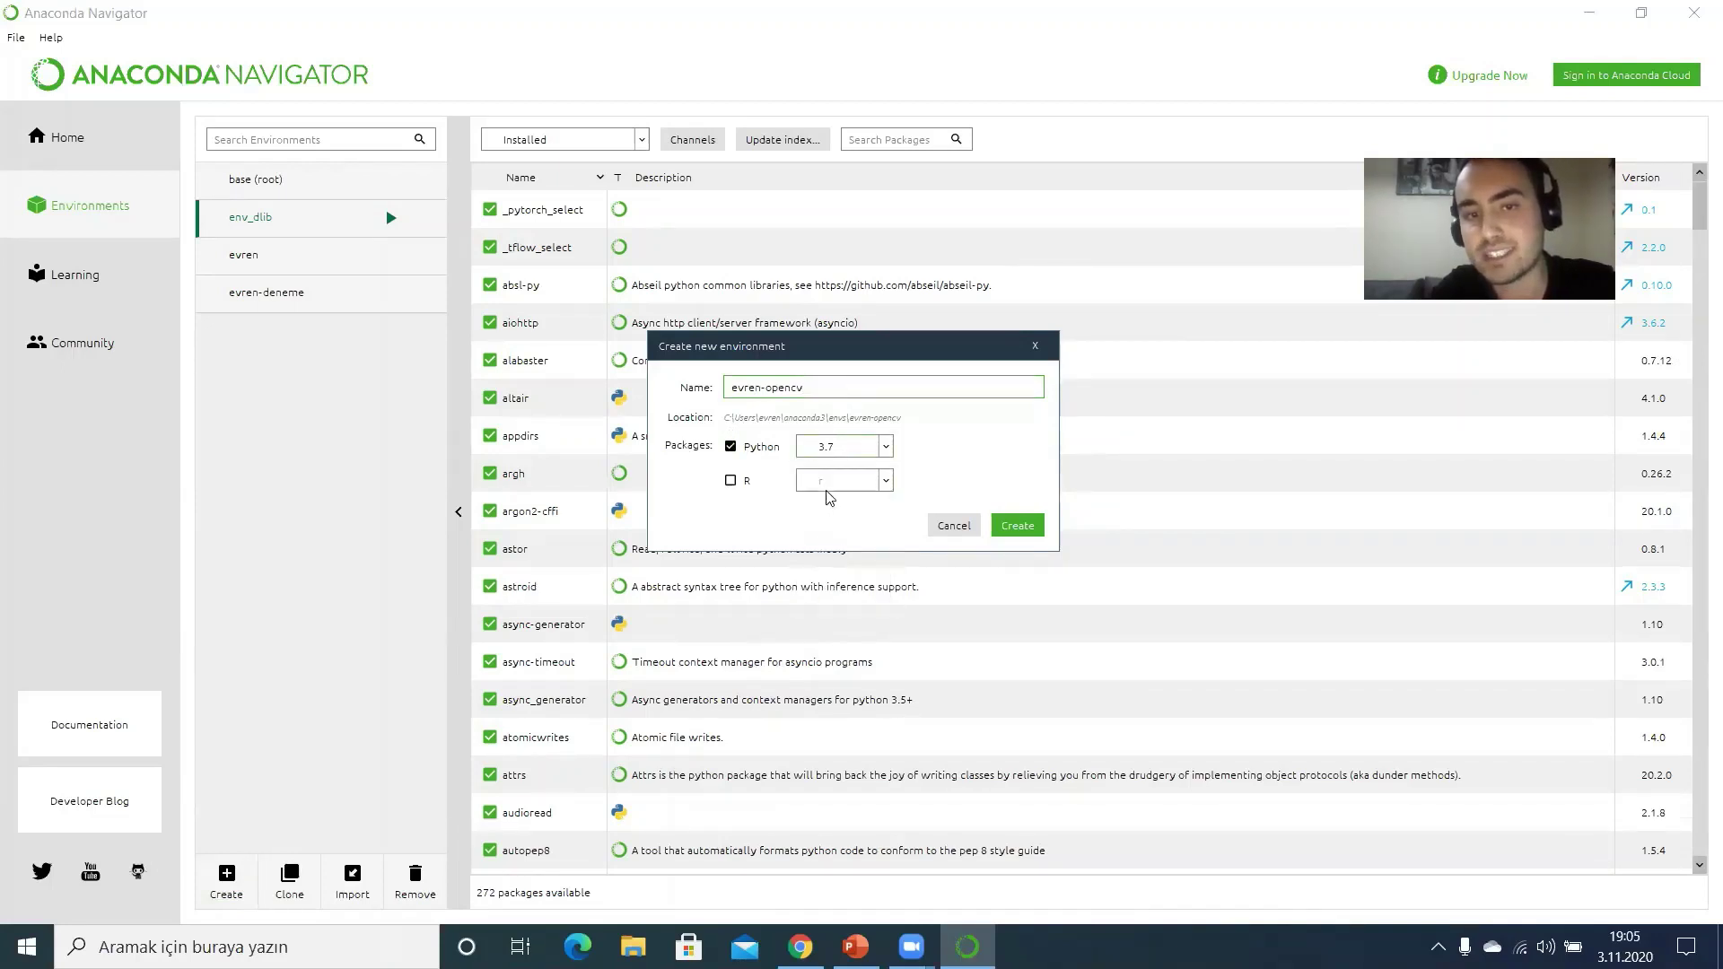
{"action": "left_click", "coordinate": [835, 448]}
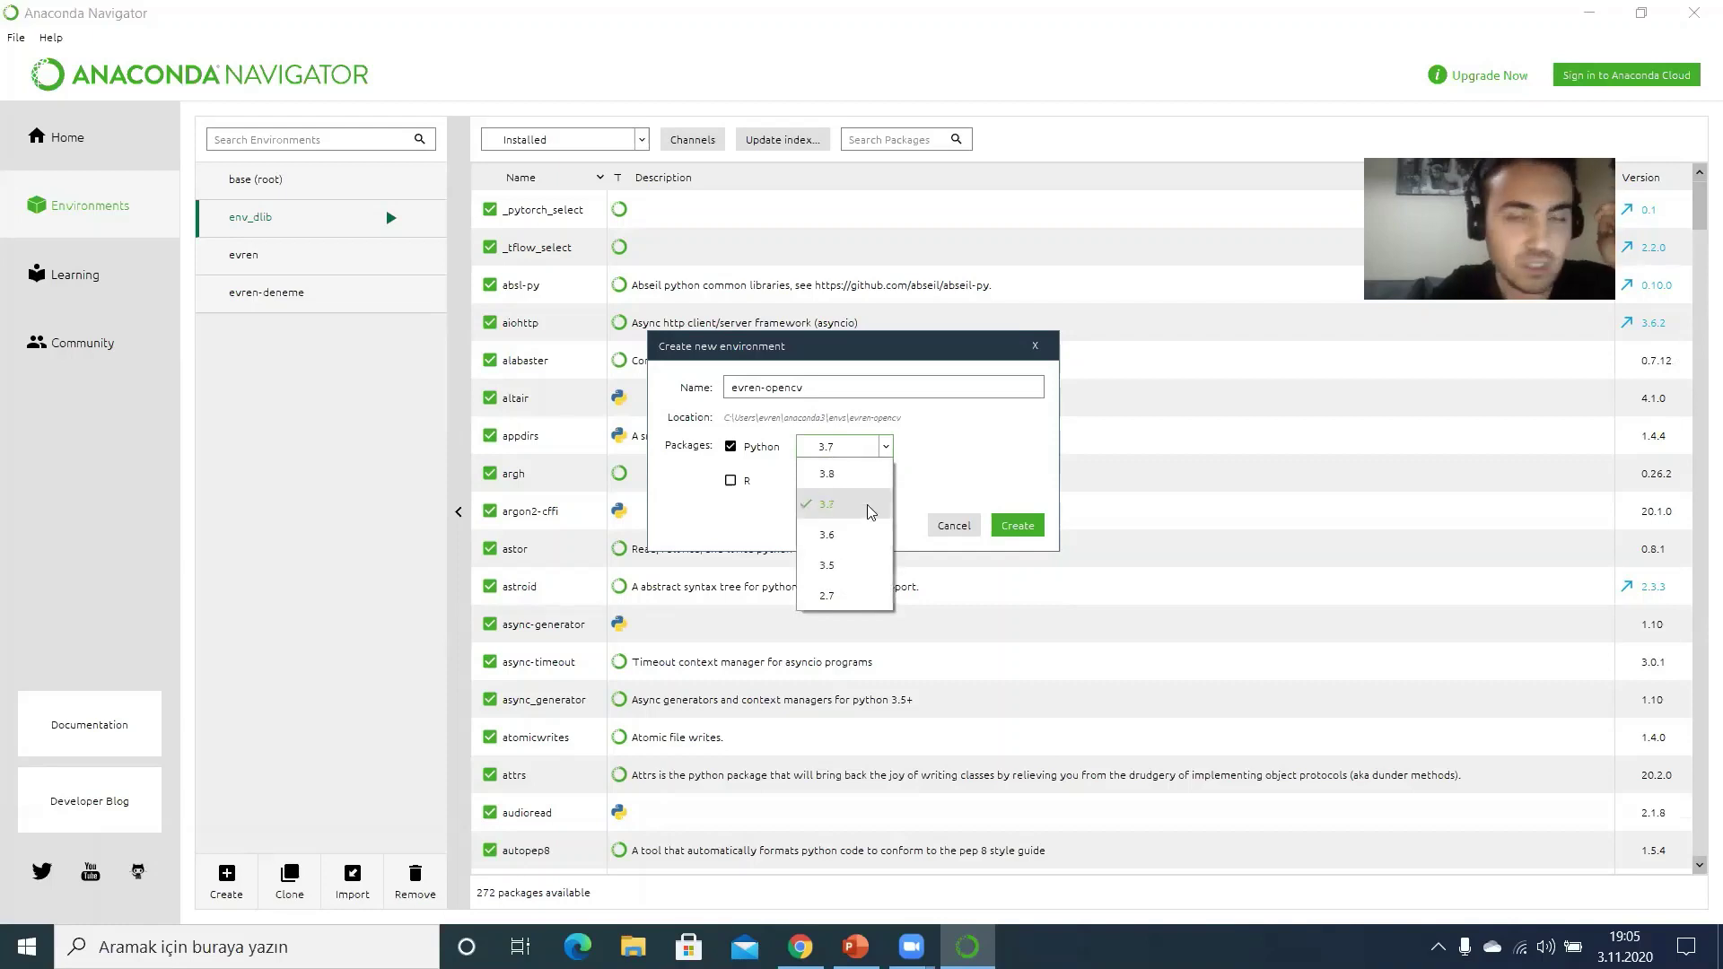
{"action": "left_click", "coordinate": [970, 434]}
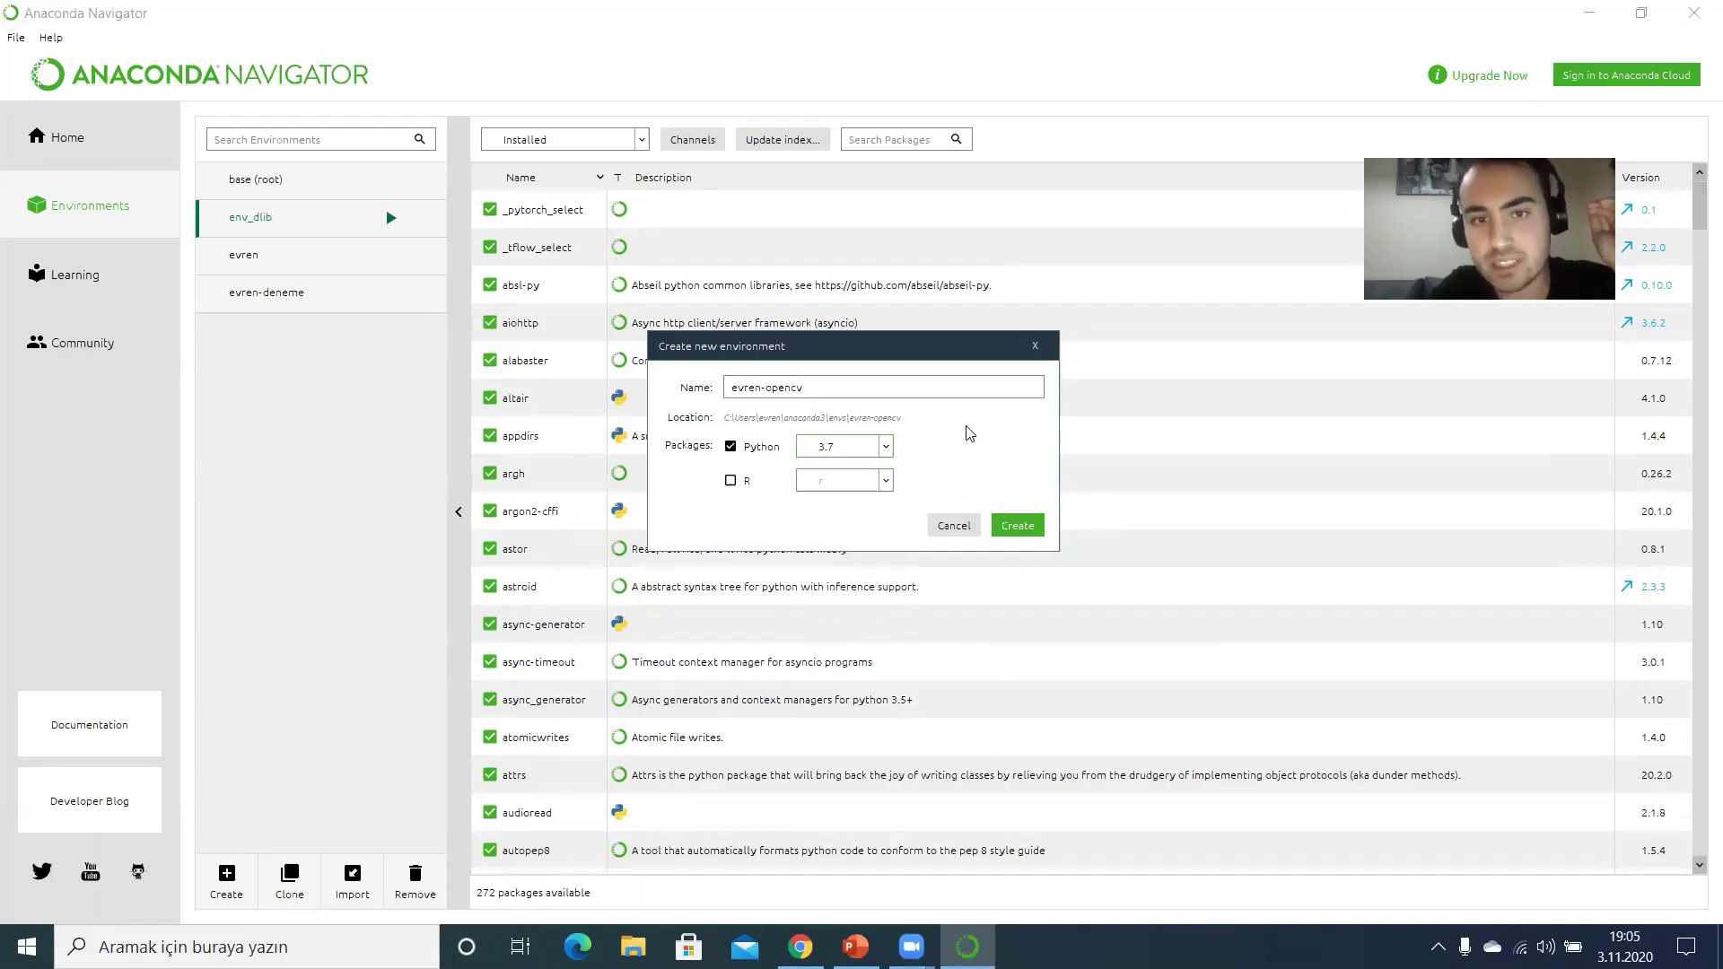
{"action": "left_click", "coordinate": [855, 457]}
{"action": "left_click", "coordinate": [986, 439]}
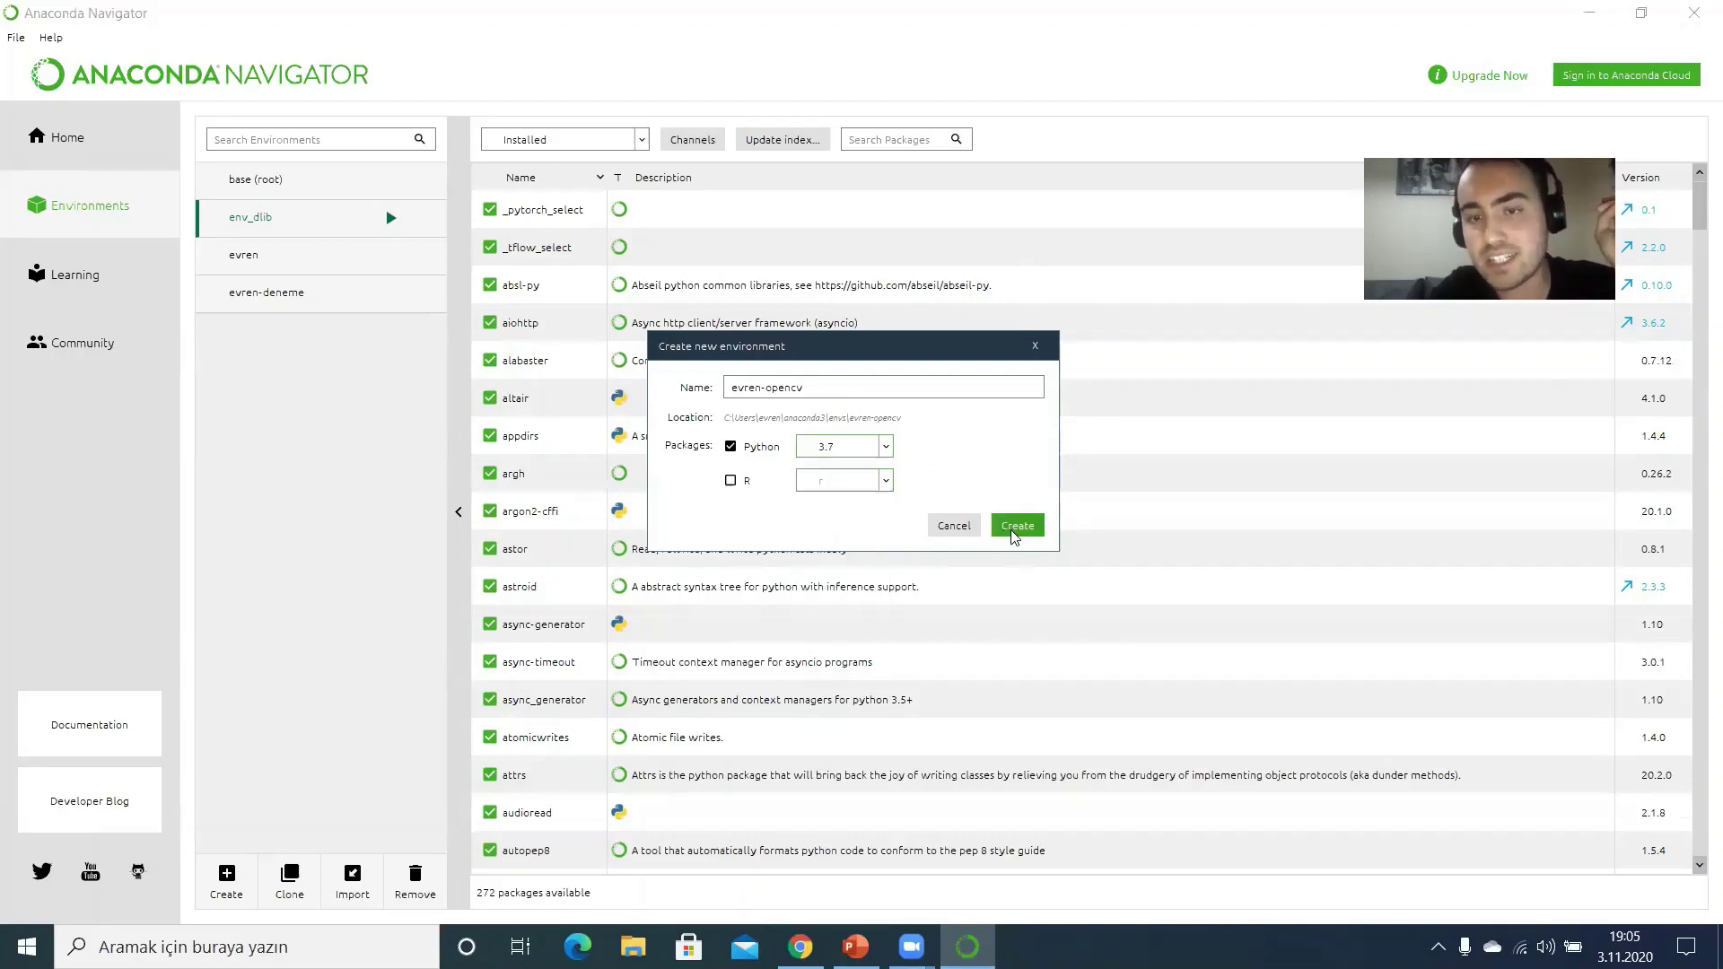
{"action": "left_click", "coordinate": [1037, 347]}
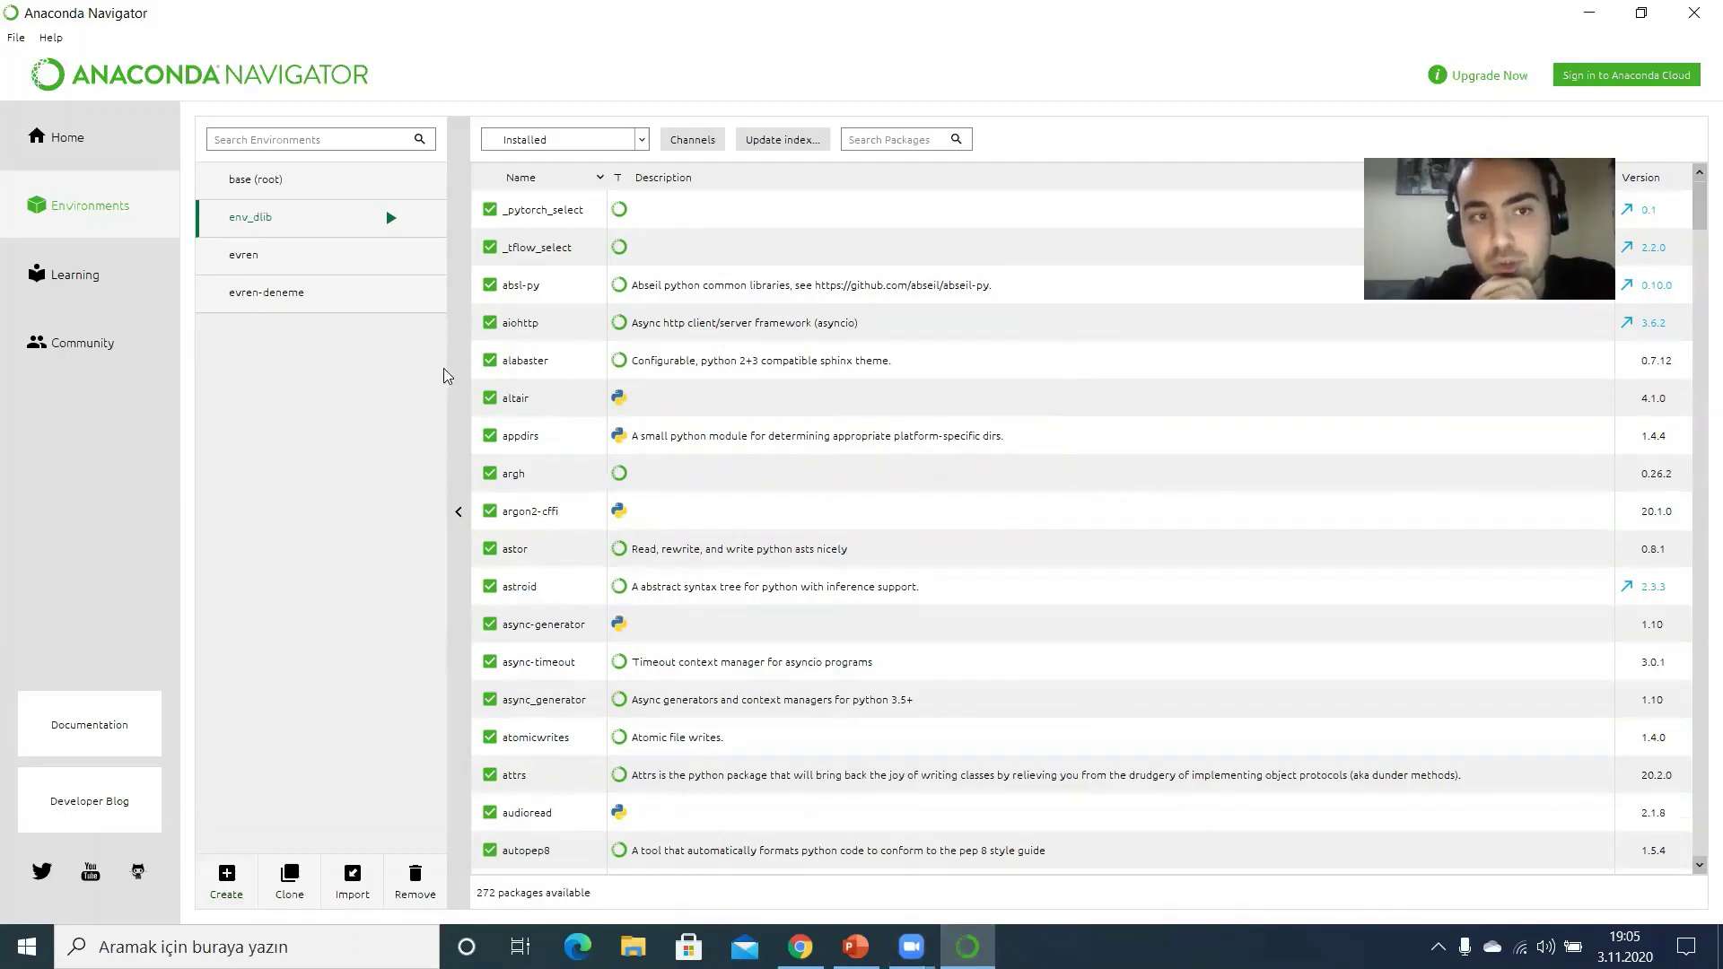
Step: Select the evren-deneme environment and list all available packages instead of only the installed ones
{"action": "left_click", "coordinate": [295, 296]}
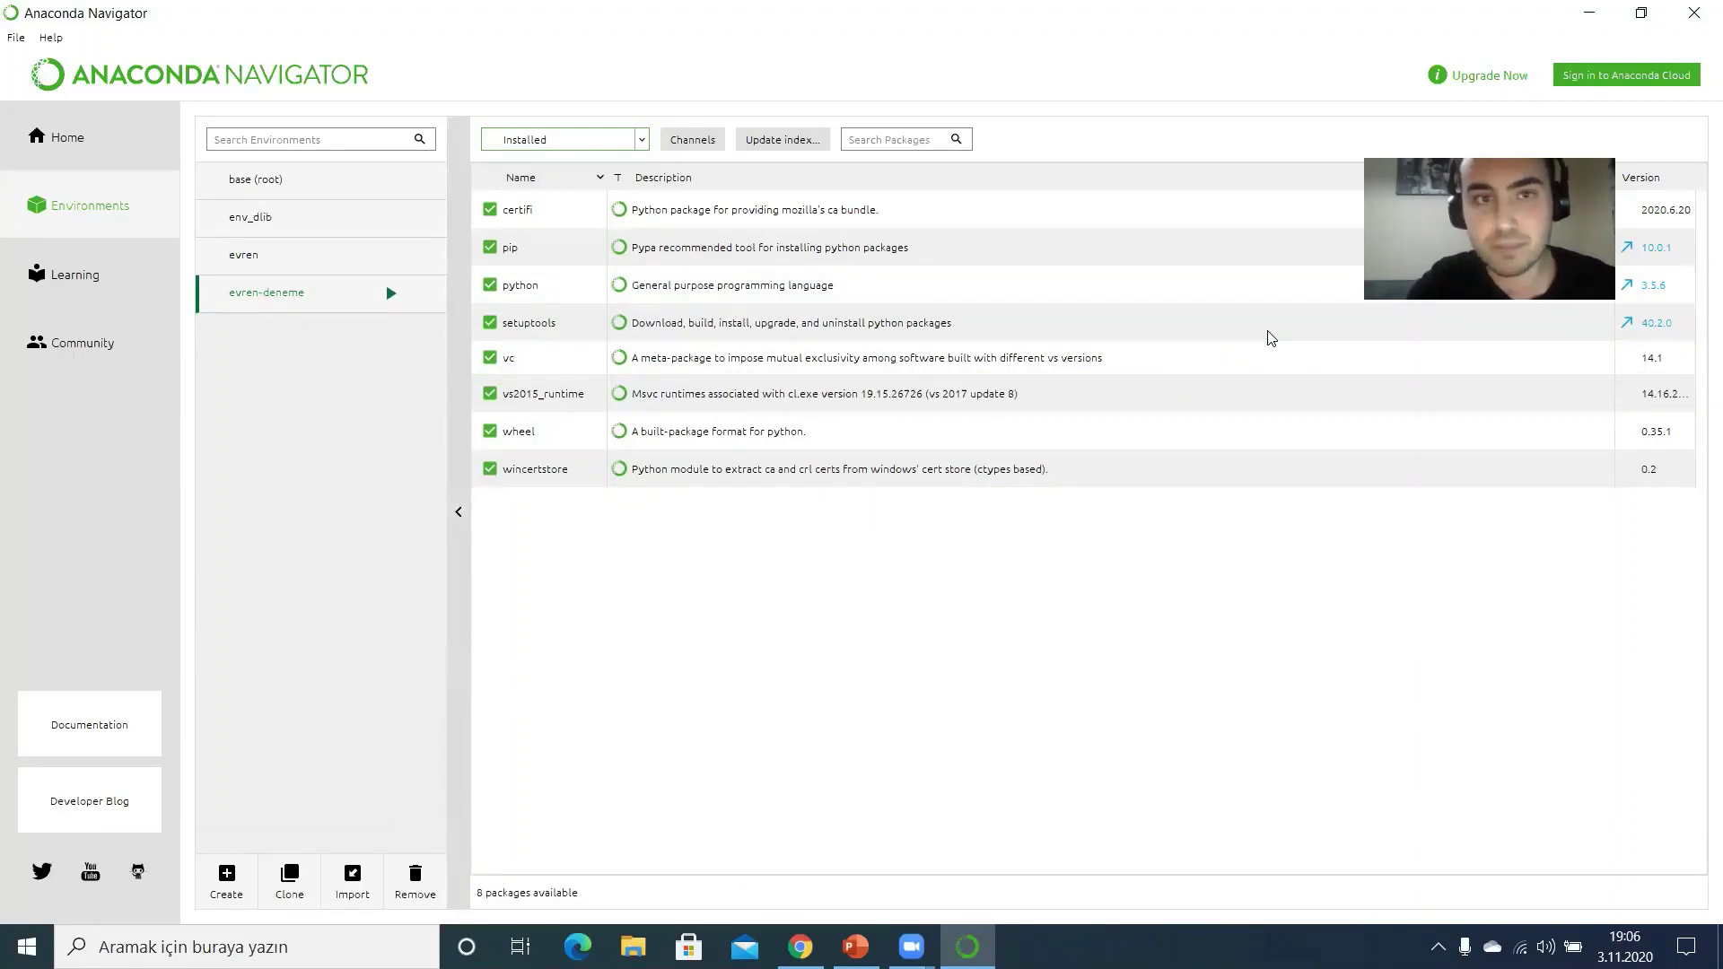
{"action": "left_click", "coordinate": [641, 139]}
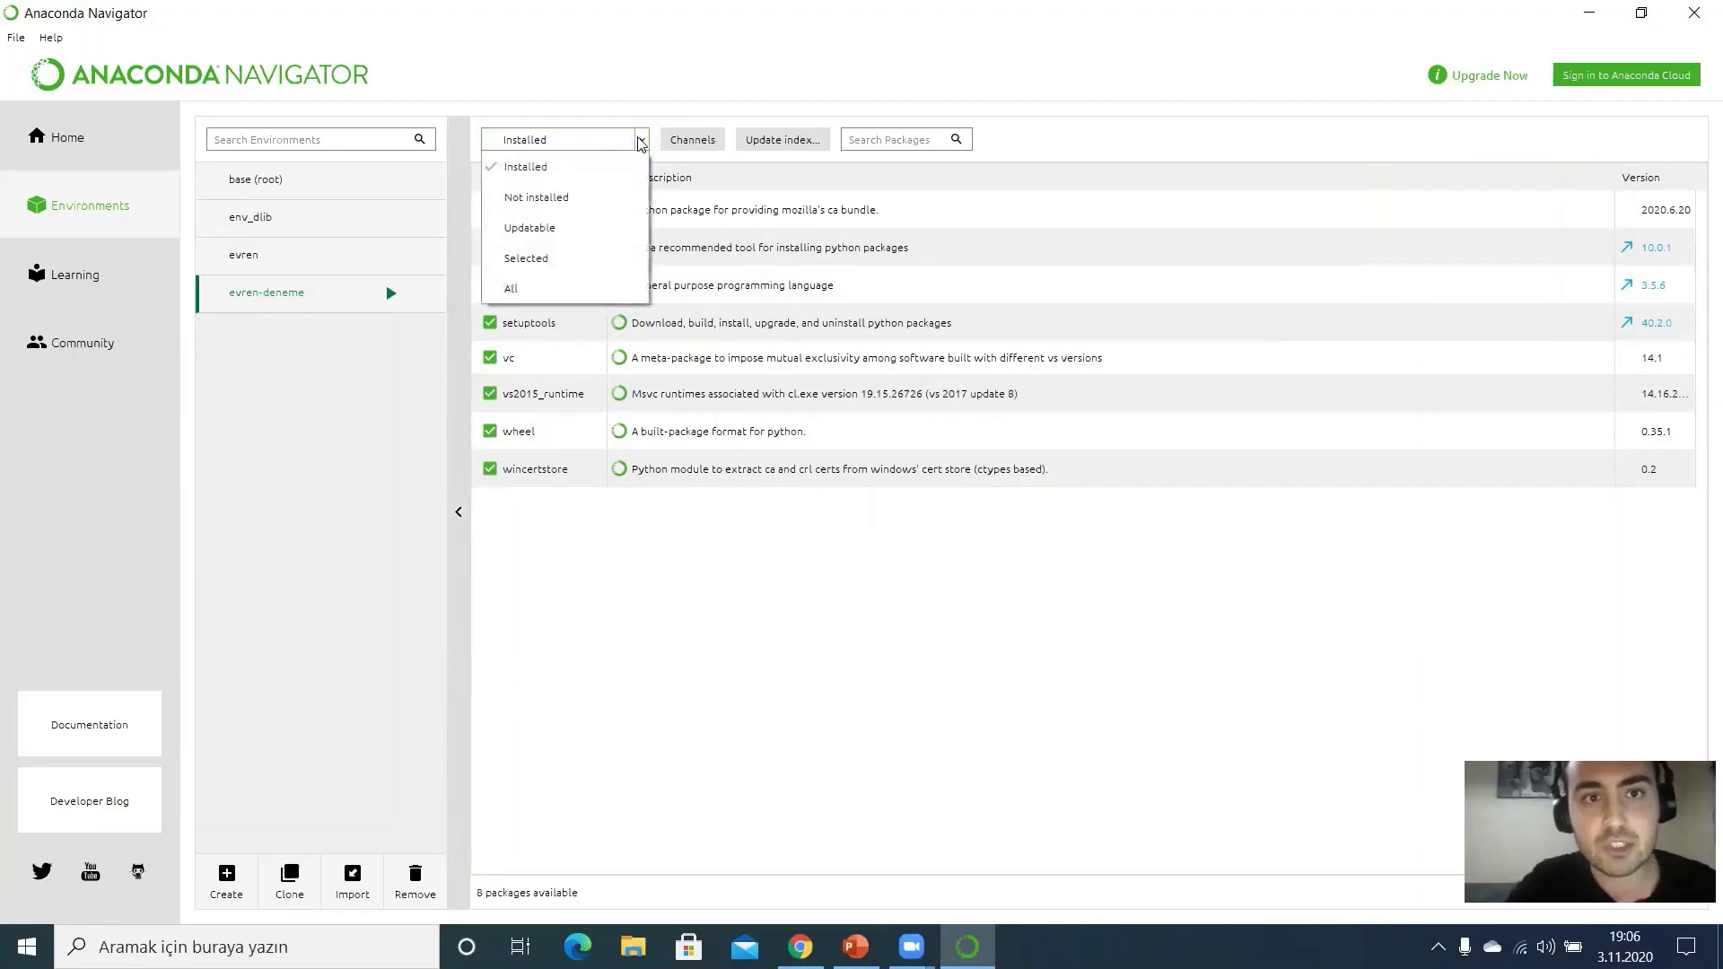
{"action": "left_click", "coordinate": [571, 170]}
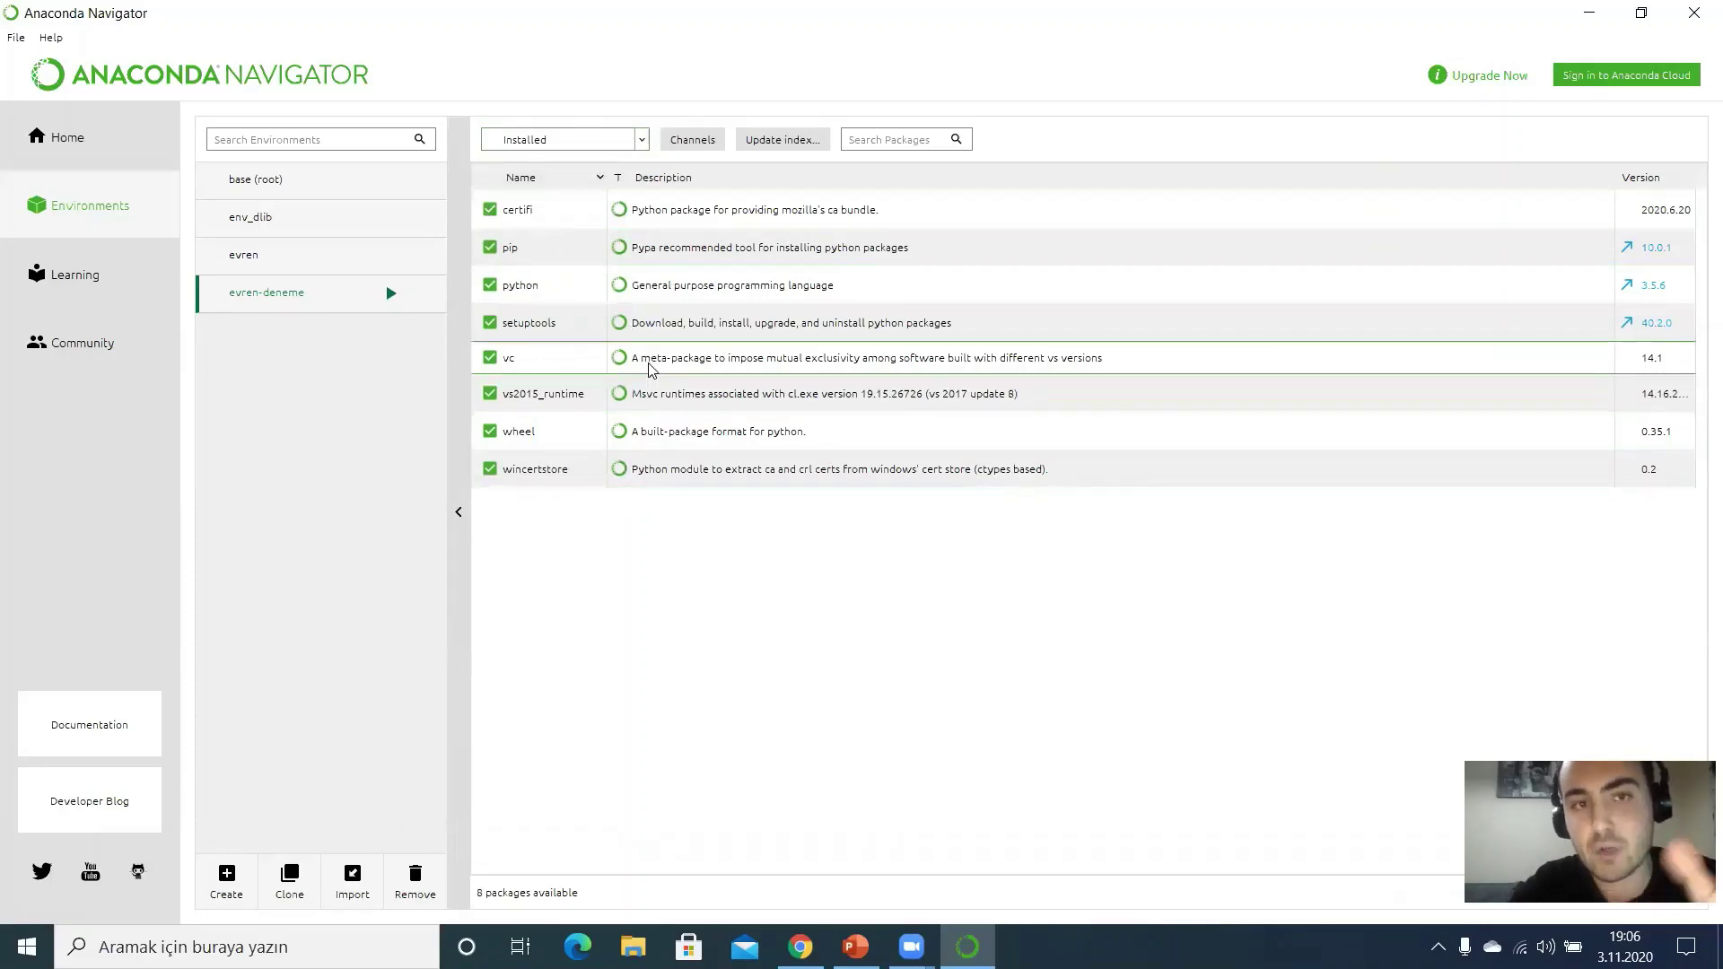
{"action": "left_click", "coordinate": [626, 142]}
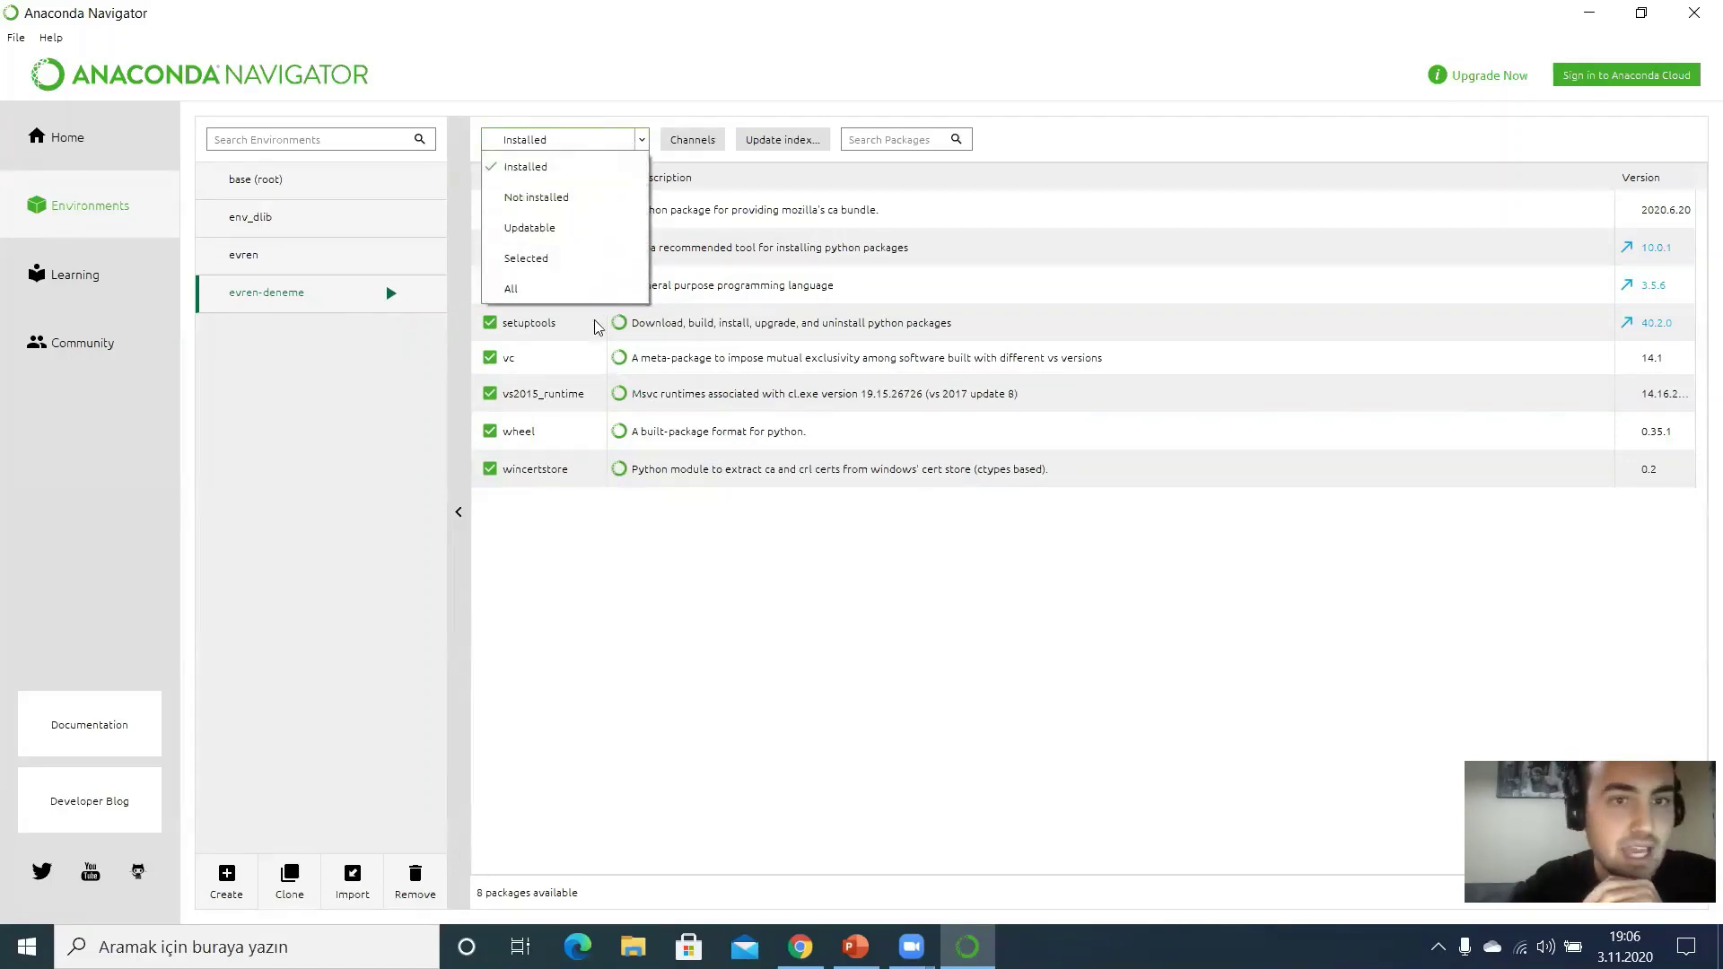
{"action": "left_click", "coordinate": [600, 289]}
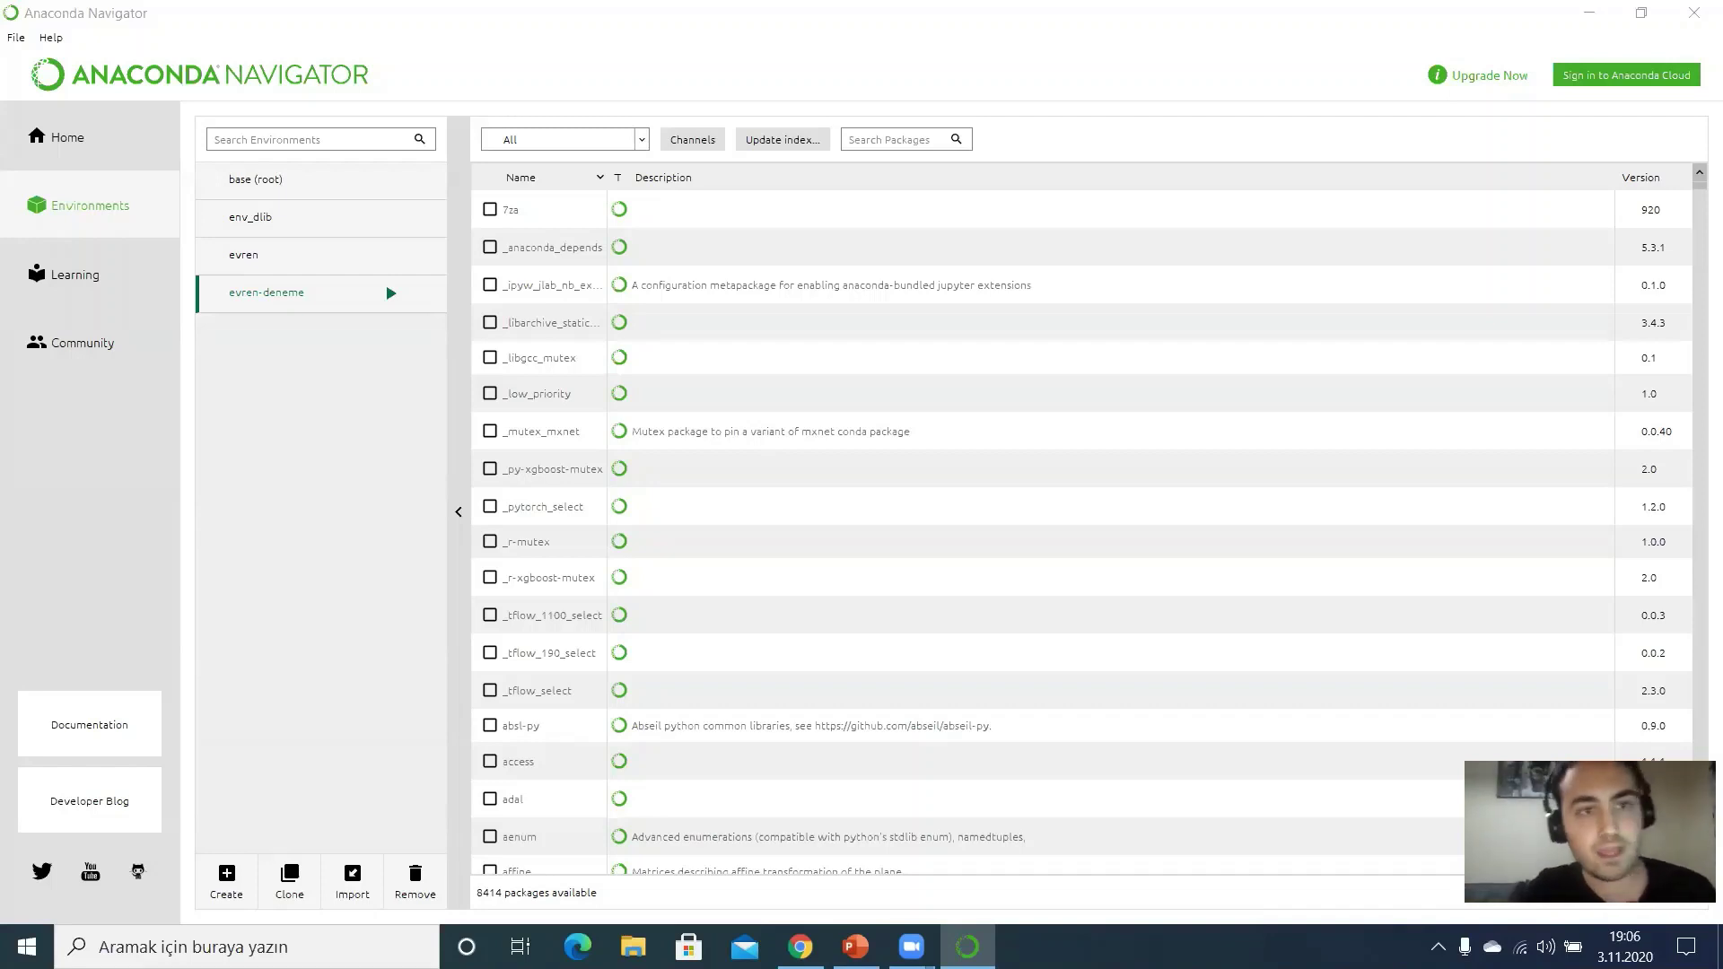
{"action": "left_click", "coordinate": [552, 141]}
{"action": "left_click", "coordinate": [576, 109]}
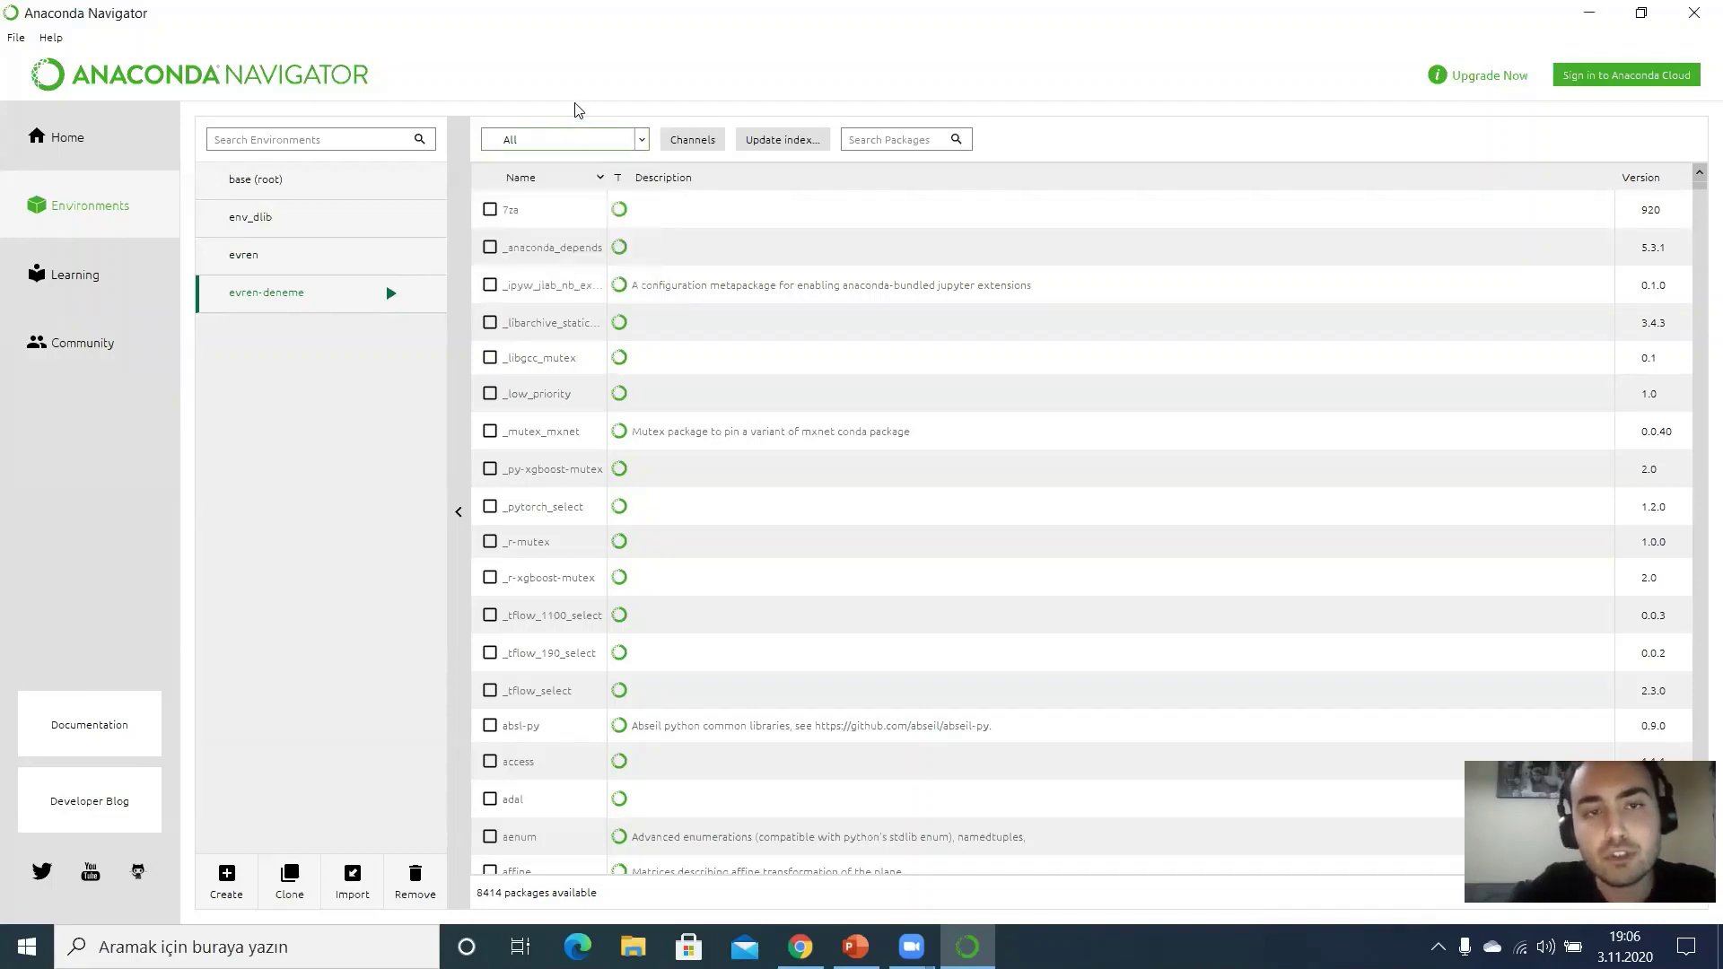
Step: Preview the dependencies needed to install the opencv package in evren-deneme, and discard the pending installation
{"action": "left_click", "coordinate": [878, 140]}
{"action": "type", "text": "opencv"}
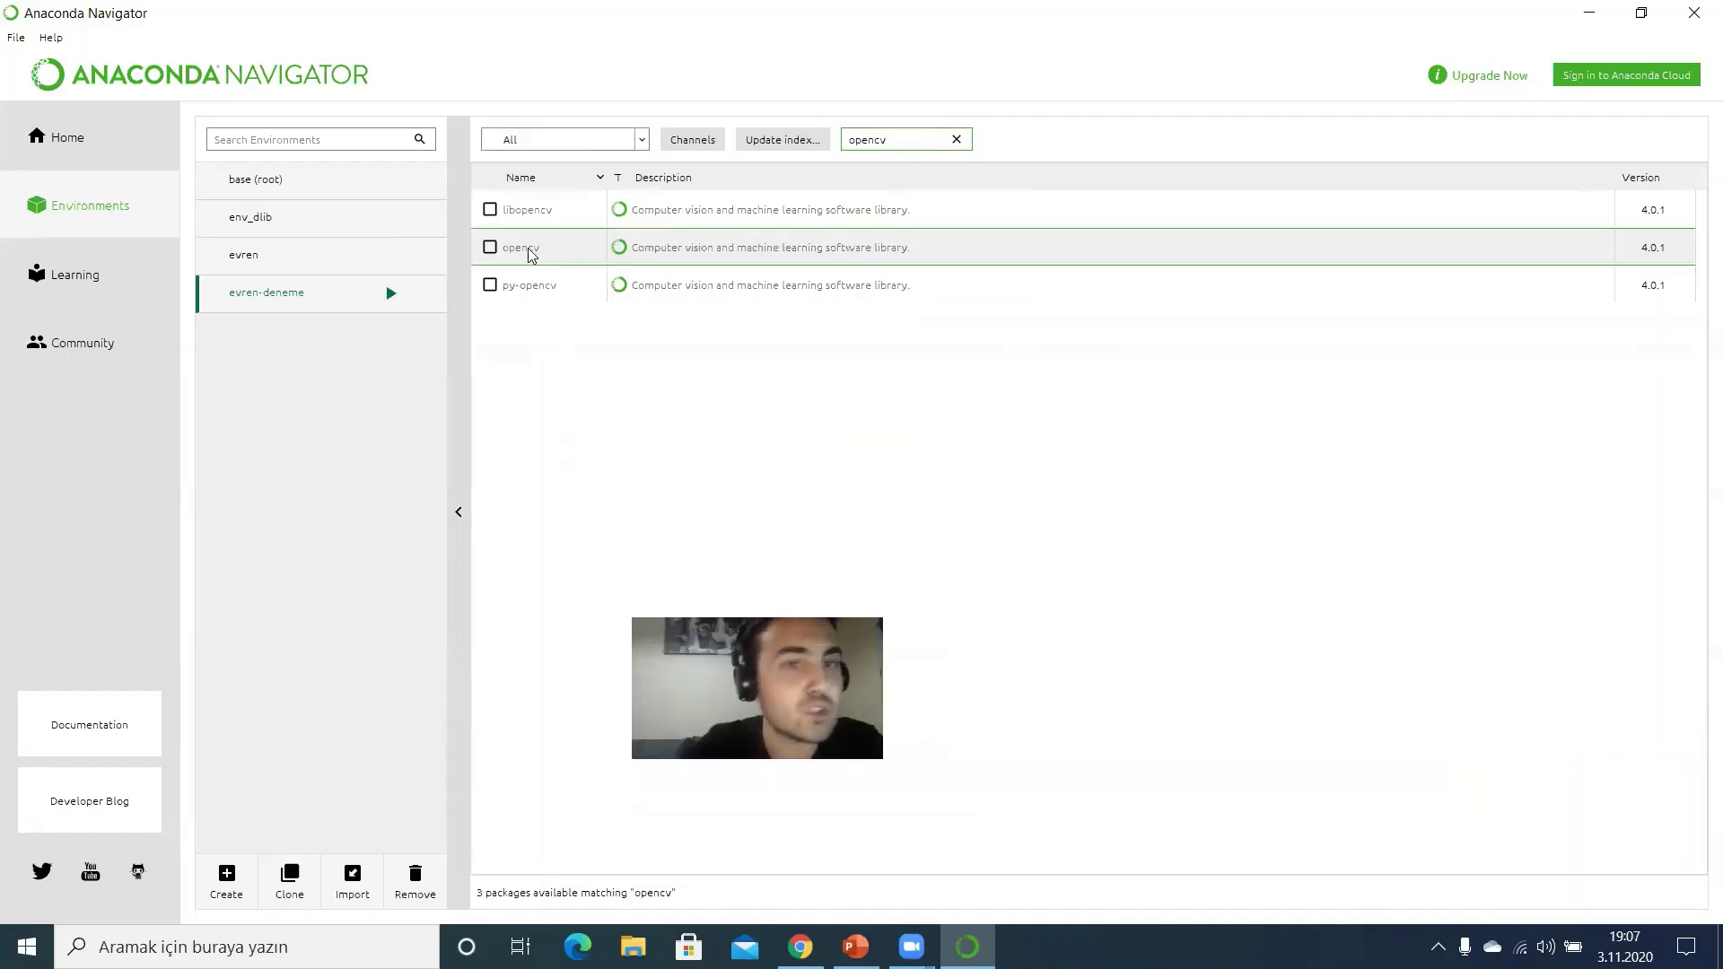
{"action": "left_click", "coordinate": [491, 248]}
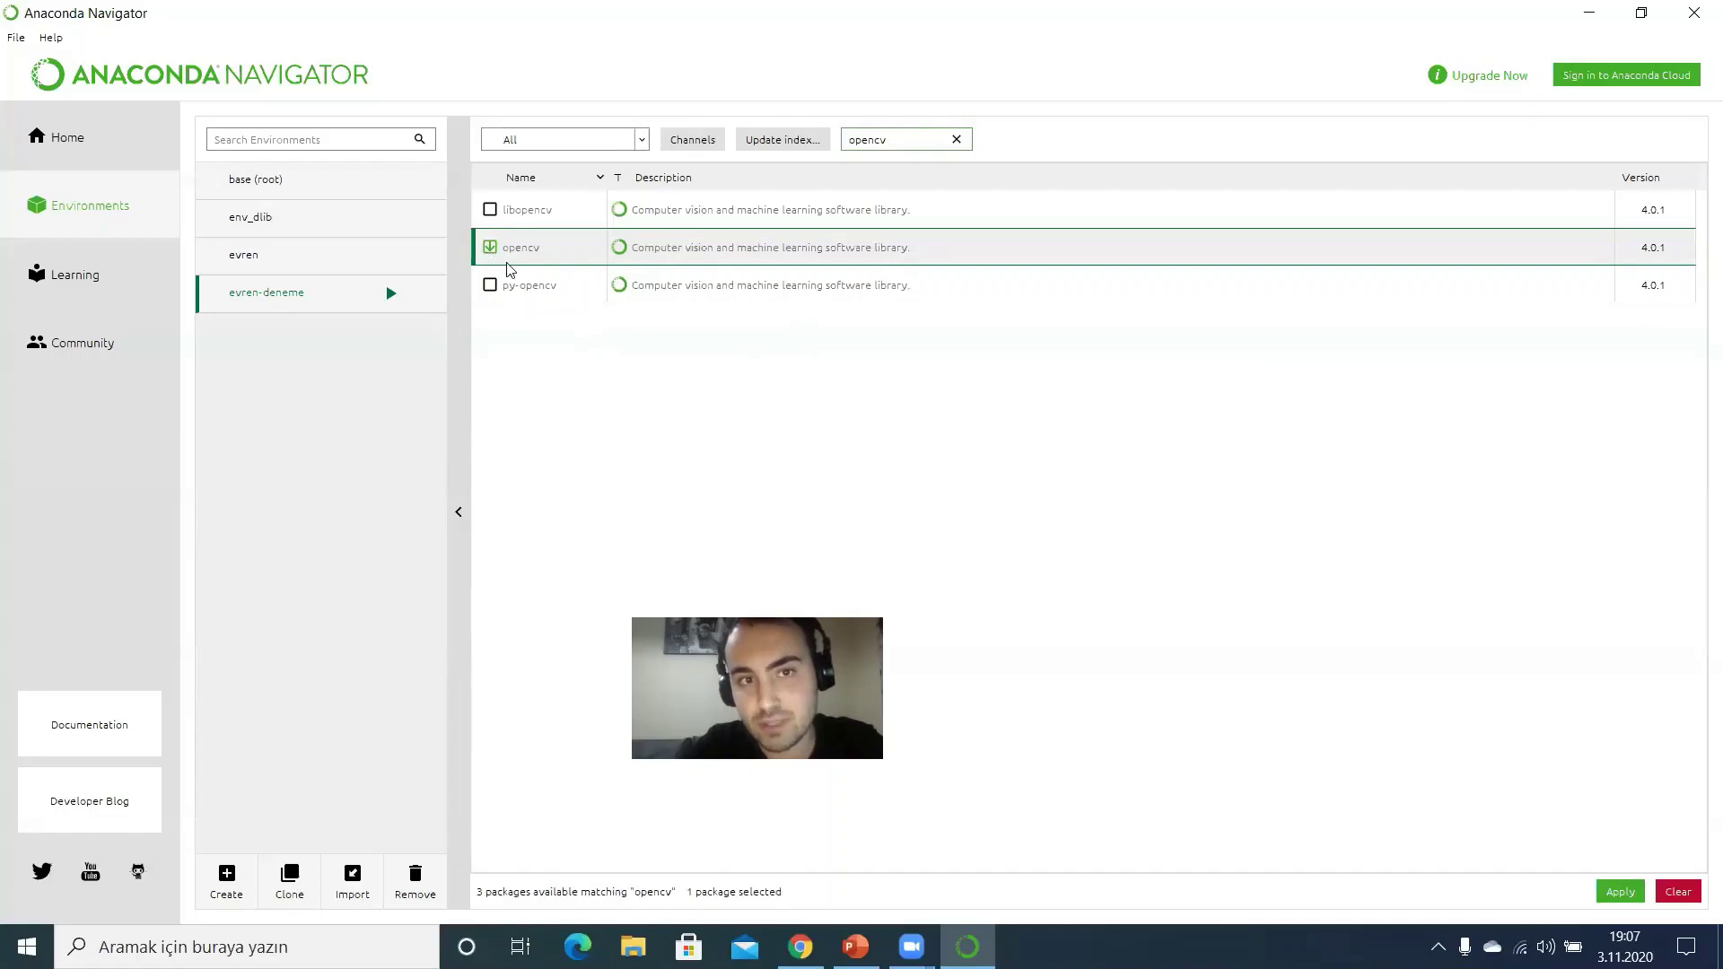
{"action": "left_click", "coordinate": [1617, 891]}
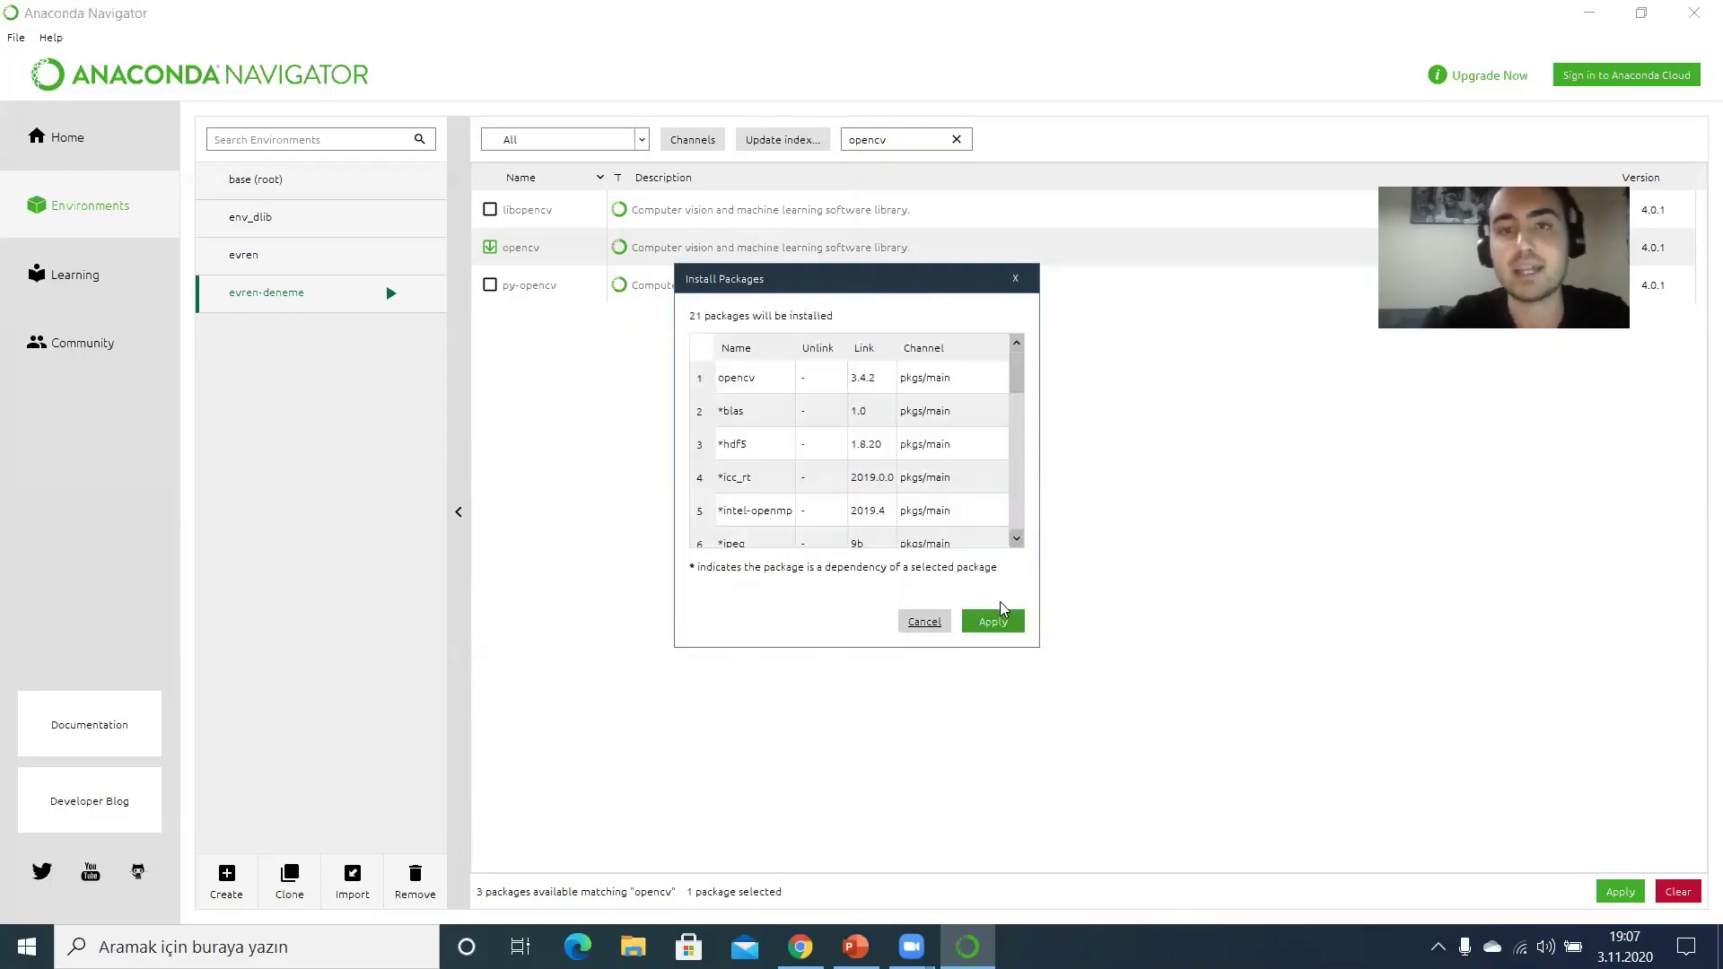
{"action": "scroll", "coordinate": [898, 476], "scroll_direction": "down", "scroll_amount": 1}
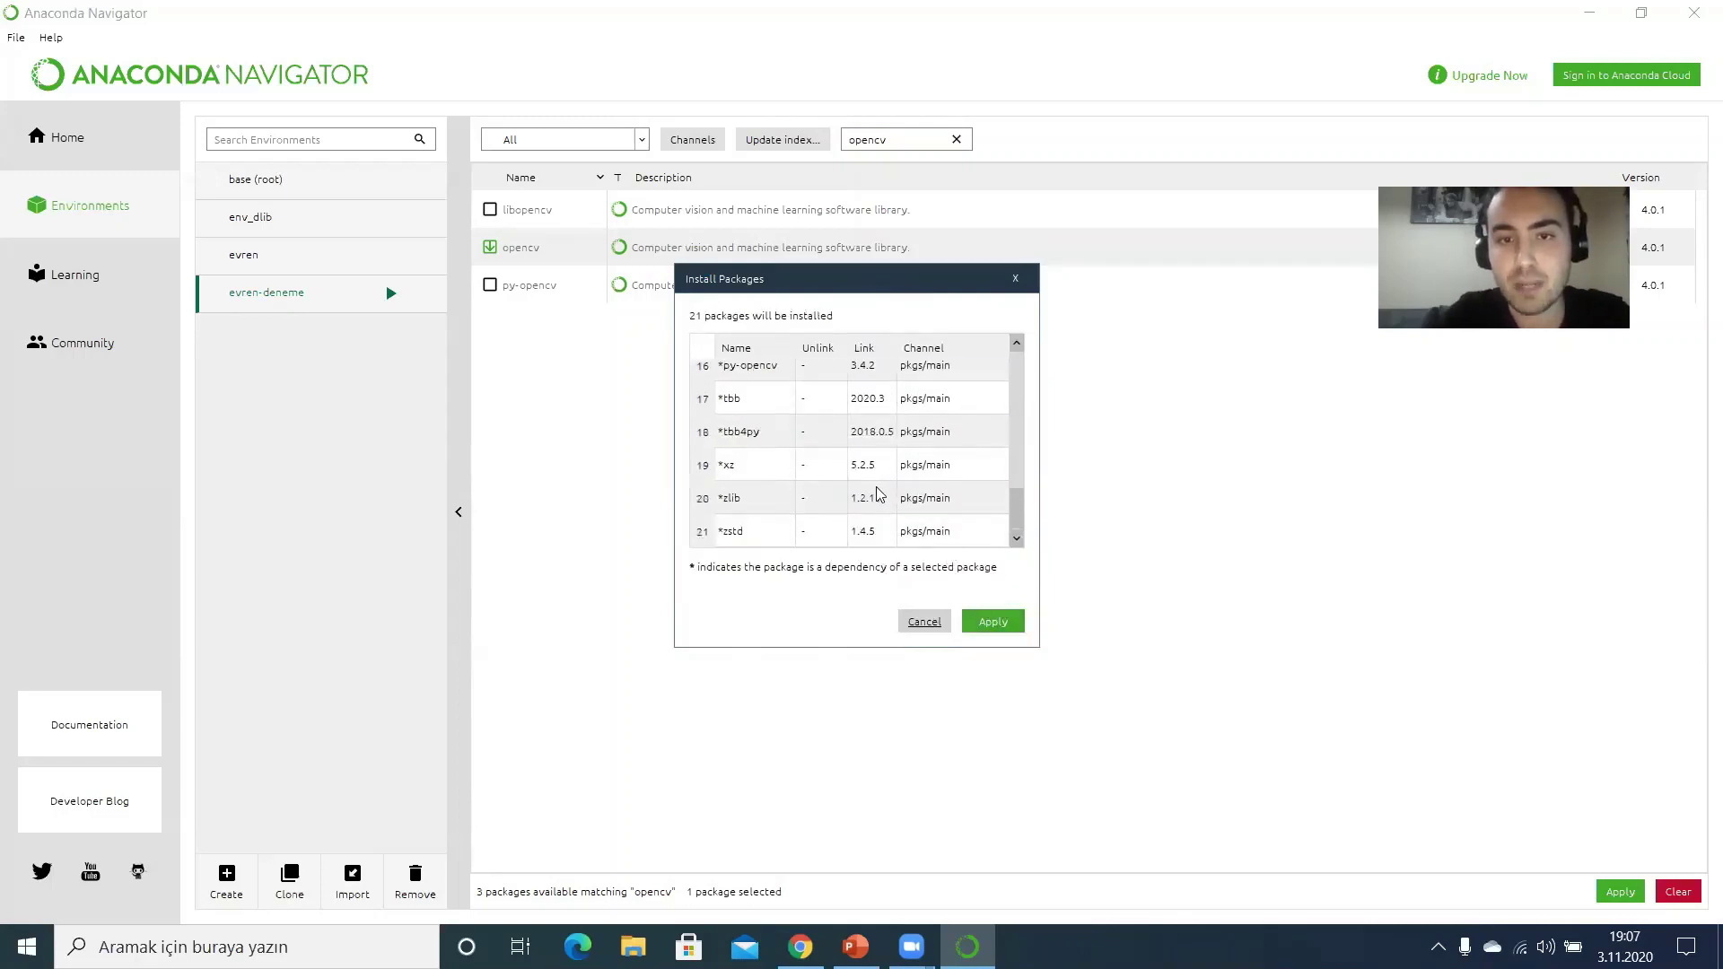
{"action": "scroll", "coordinate": [880, 492], "scroll_direction": "up", "scroll_amount": 1}
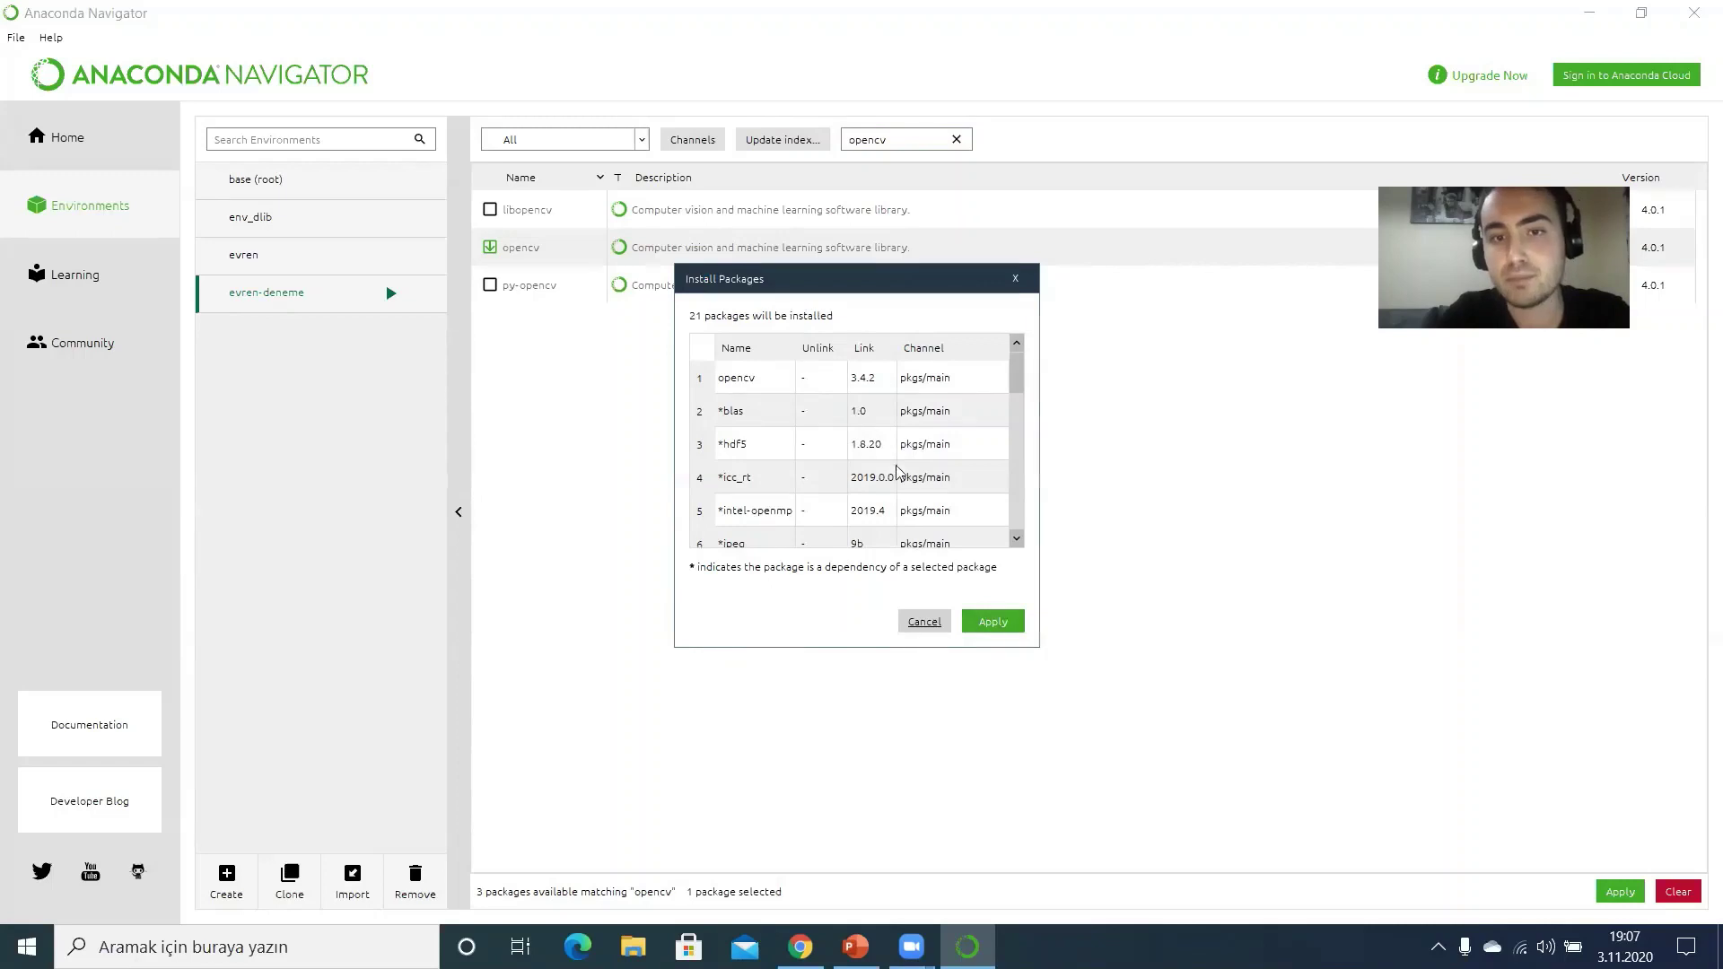
{"action": "scroll", "coordinate": [745, 451], "scroll_direction": "down", "scroll_amount": 2}
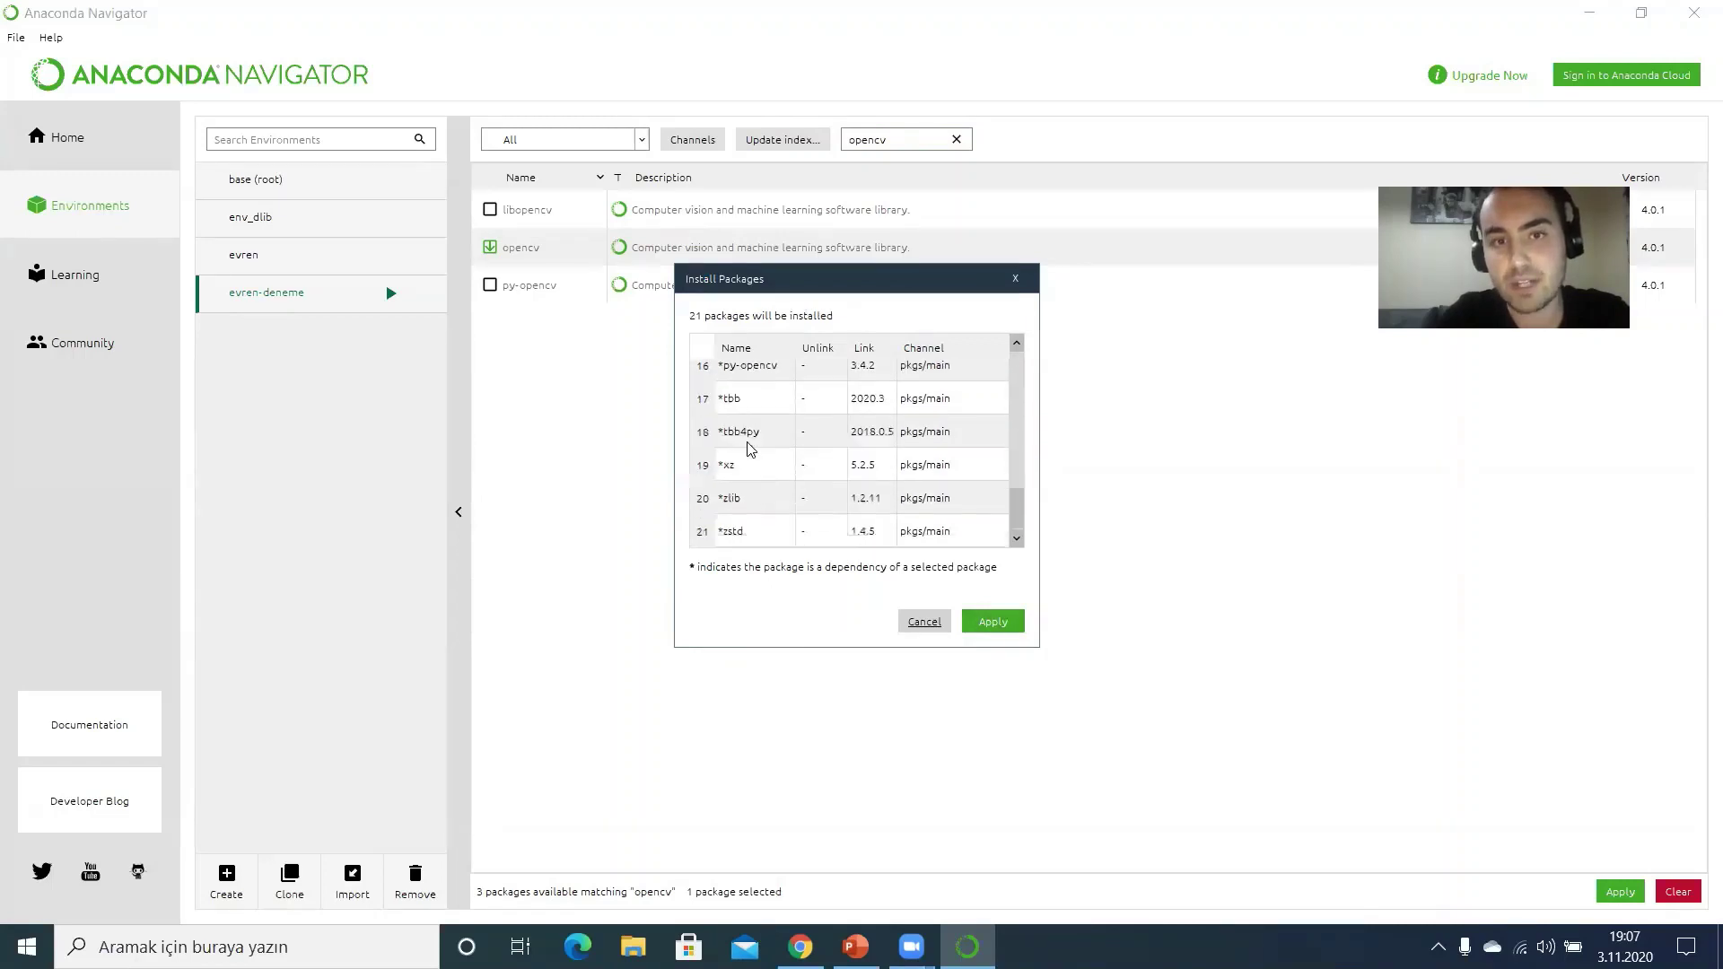
{"action": "scroll", "coordinate": [772, 543], "scroll_direction": "up", "scroll_amount": 3}
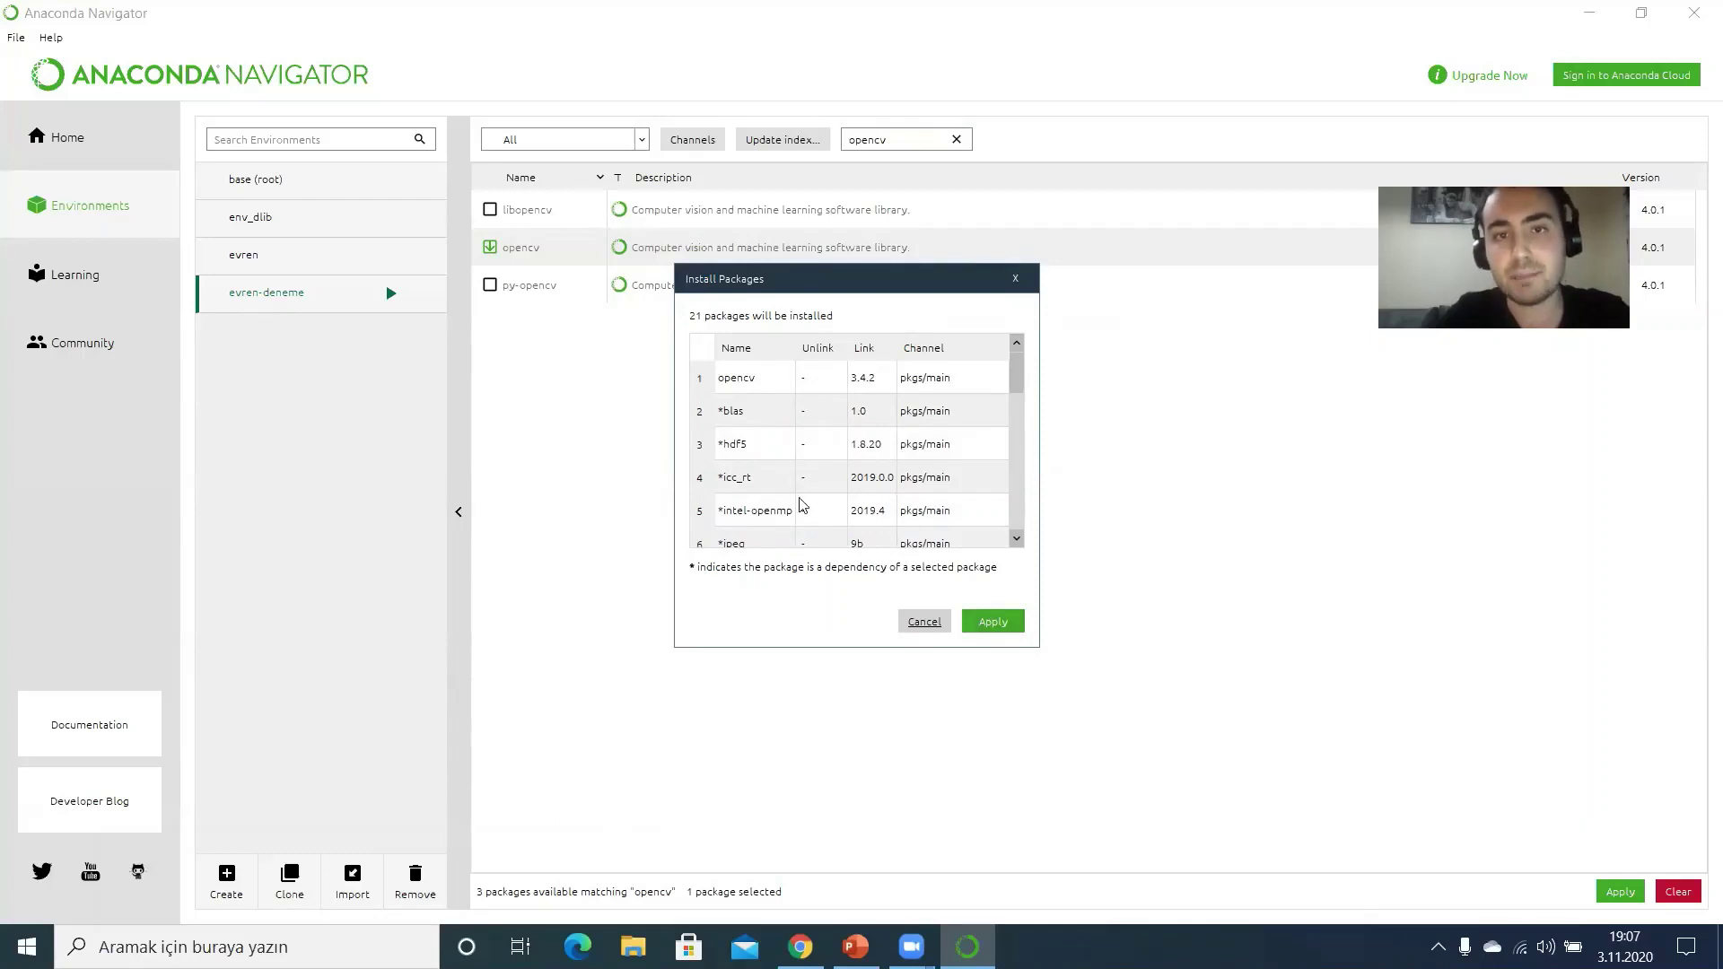
{"action": "left_click", "coordinate": [924, 622]}
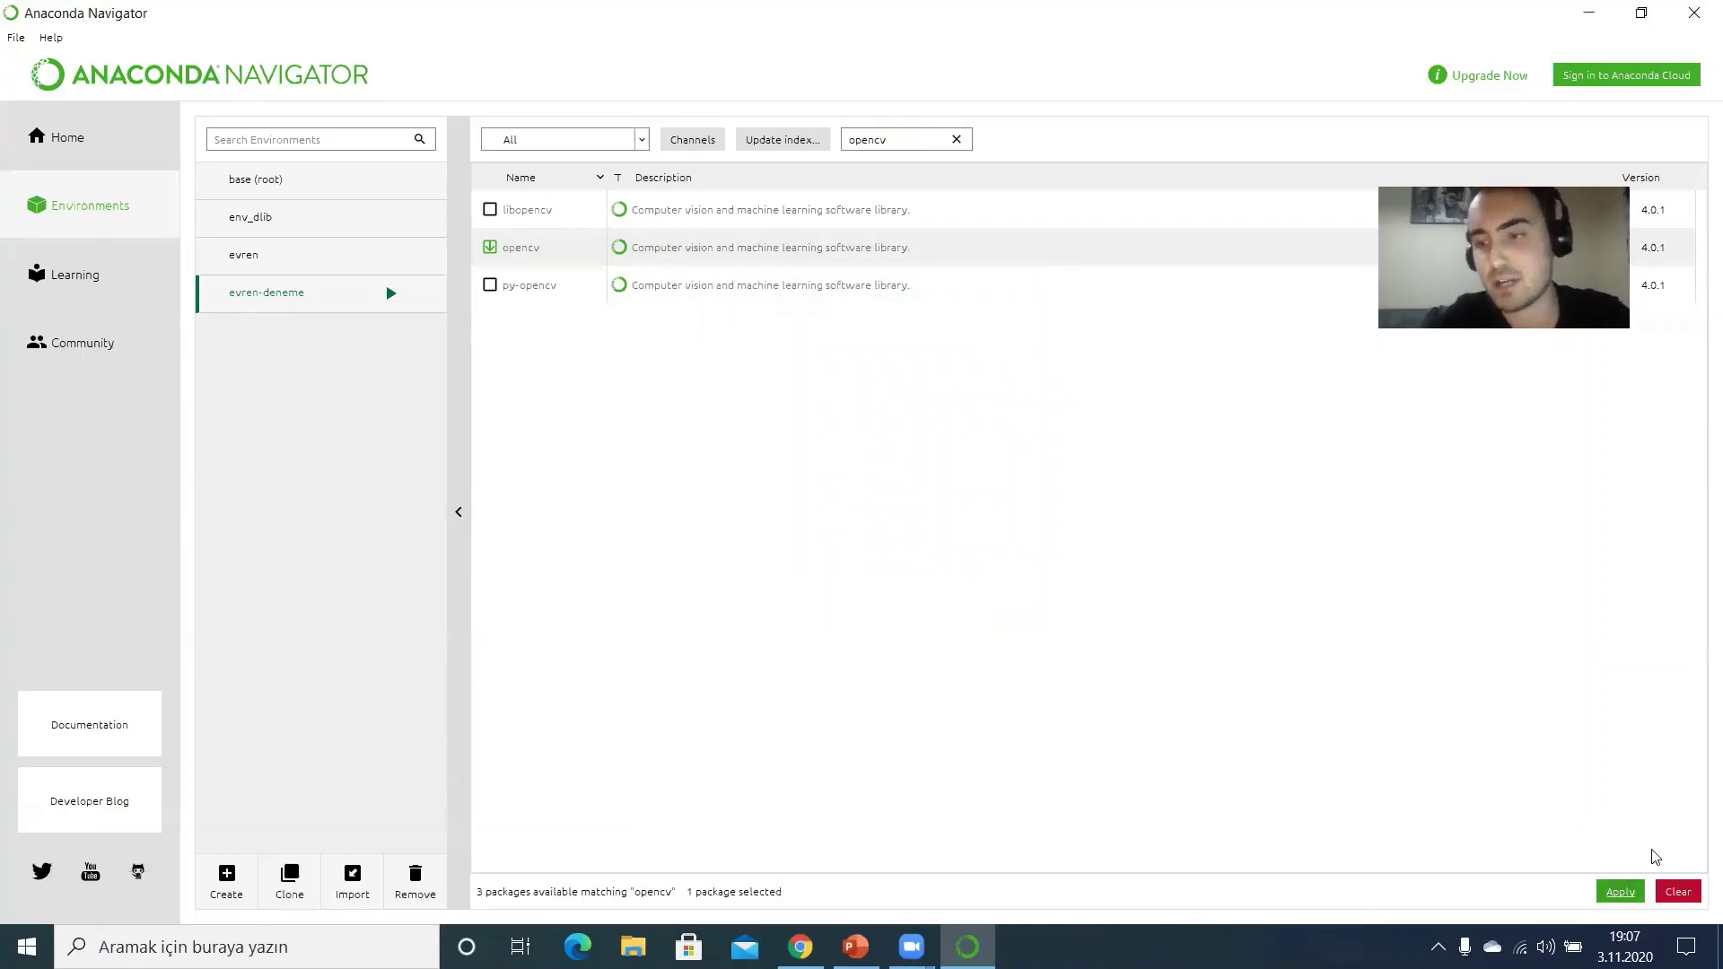
{"action": "left_click", "coordinate": [1686, 896]}
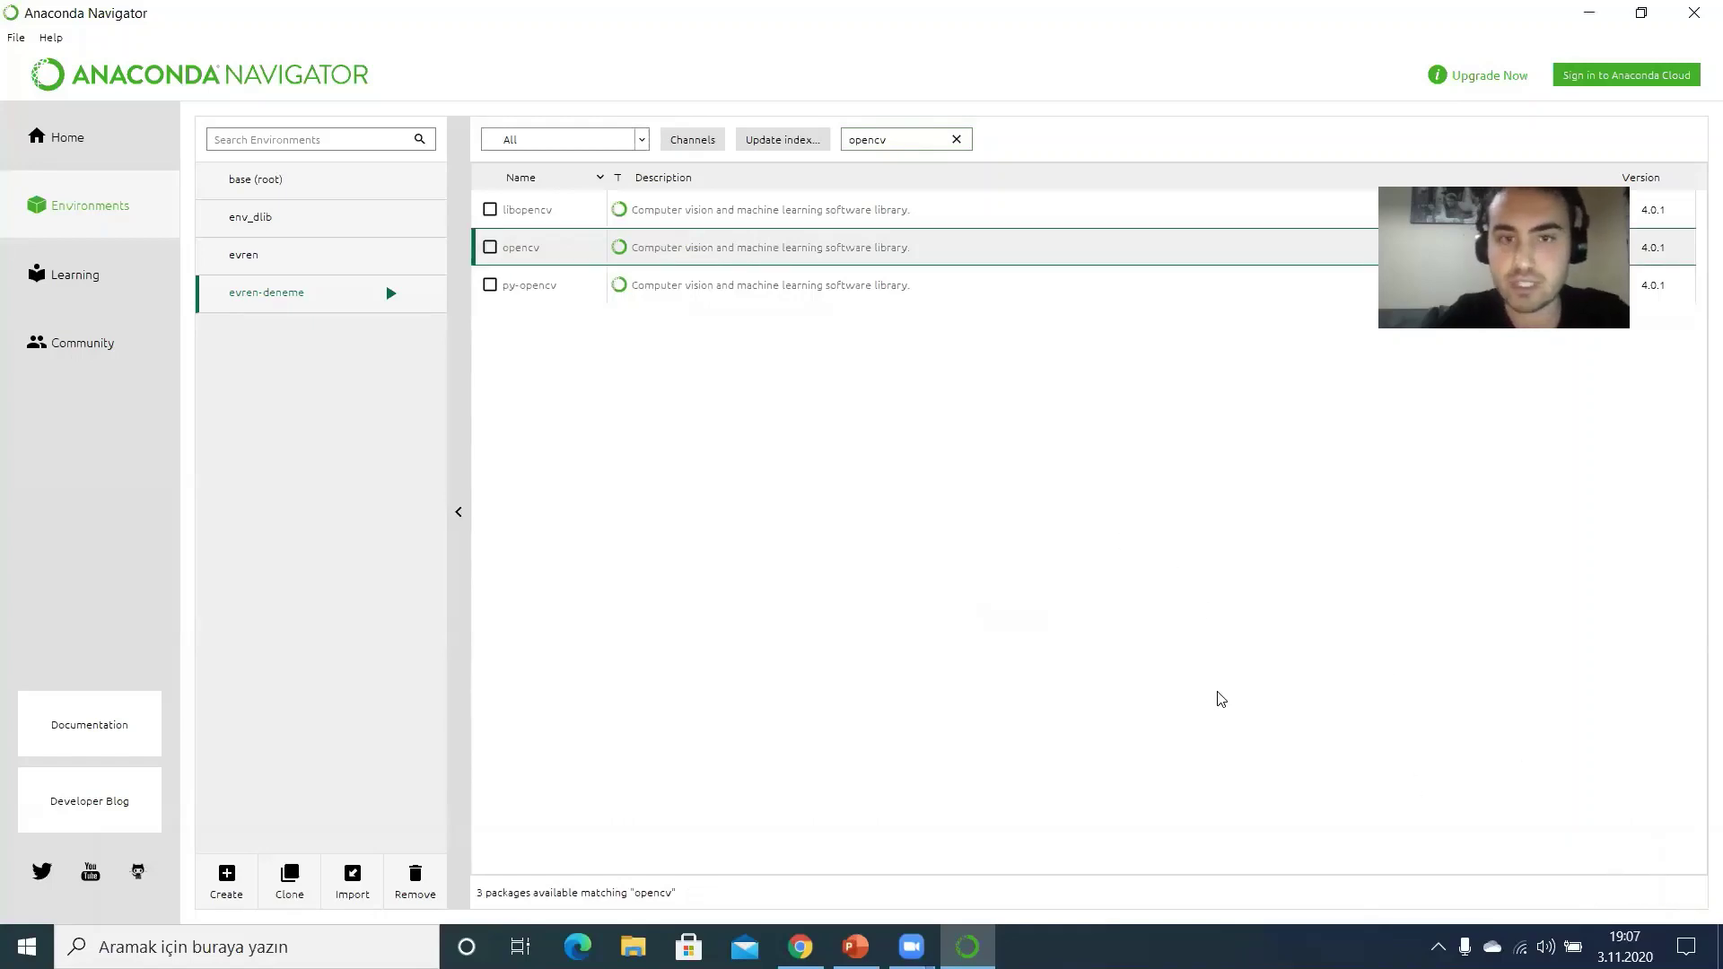
Step: Search the available packages for numpy, preview its installation in the evren-deneme environment, and cancel it
{"action": "double_click", "coordinate": [906, 138]}
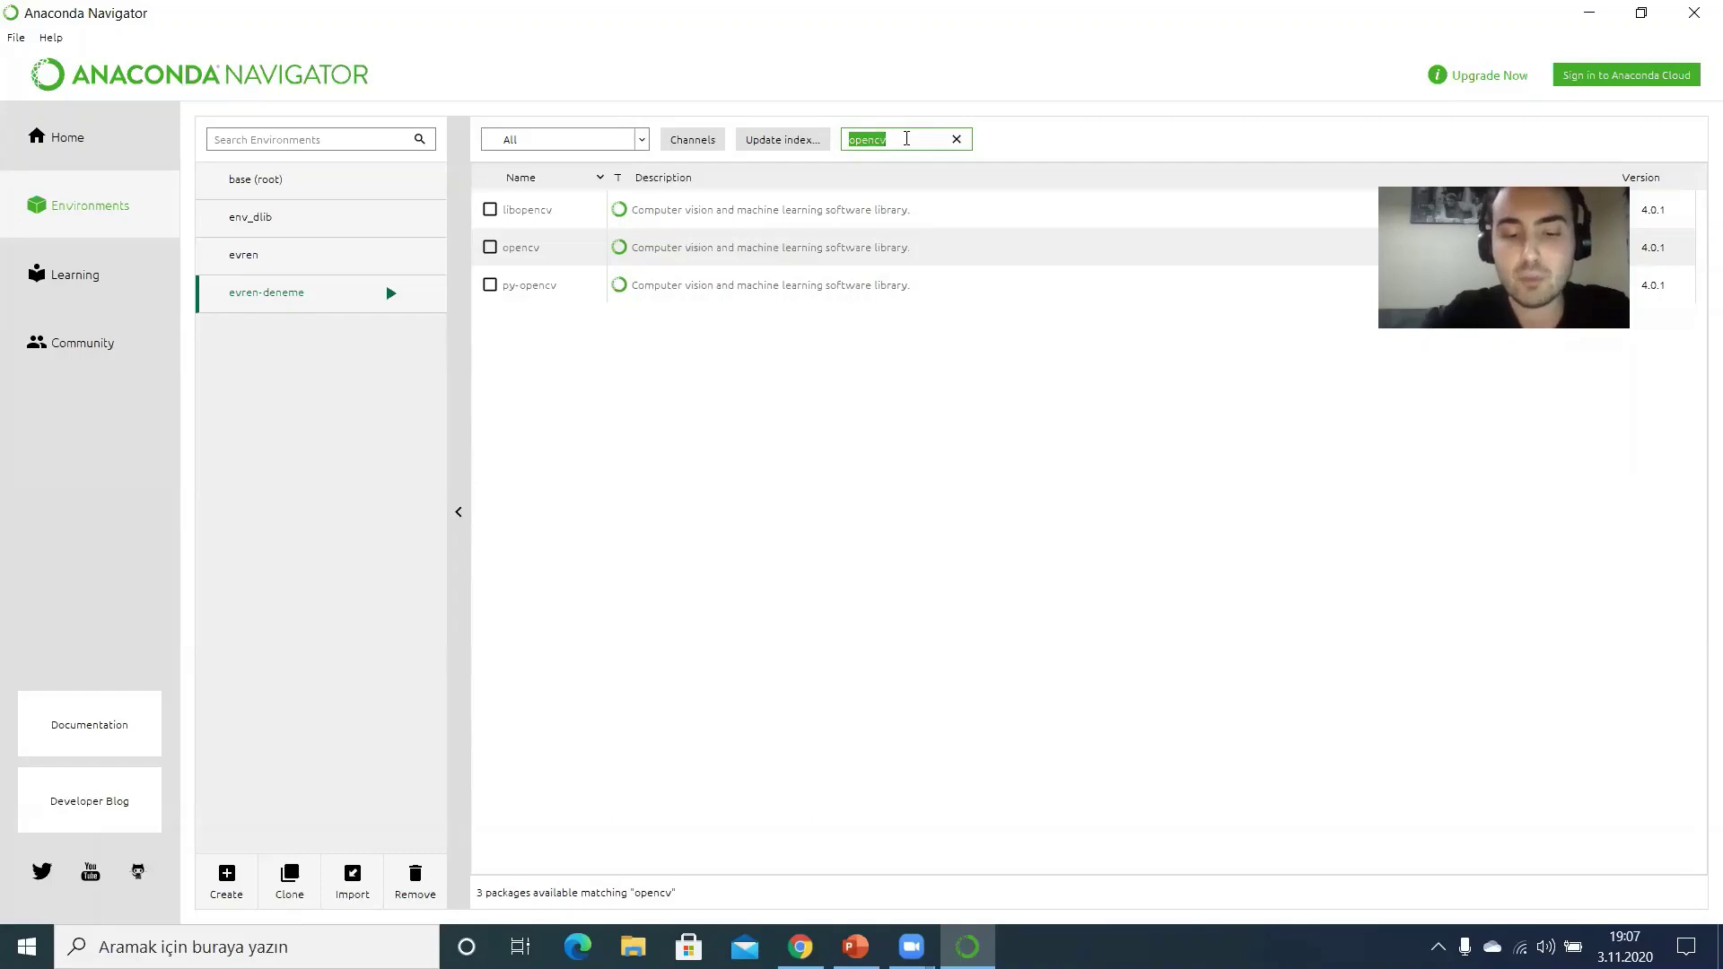
{"action": "type", "text": "nu"}
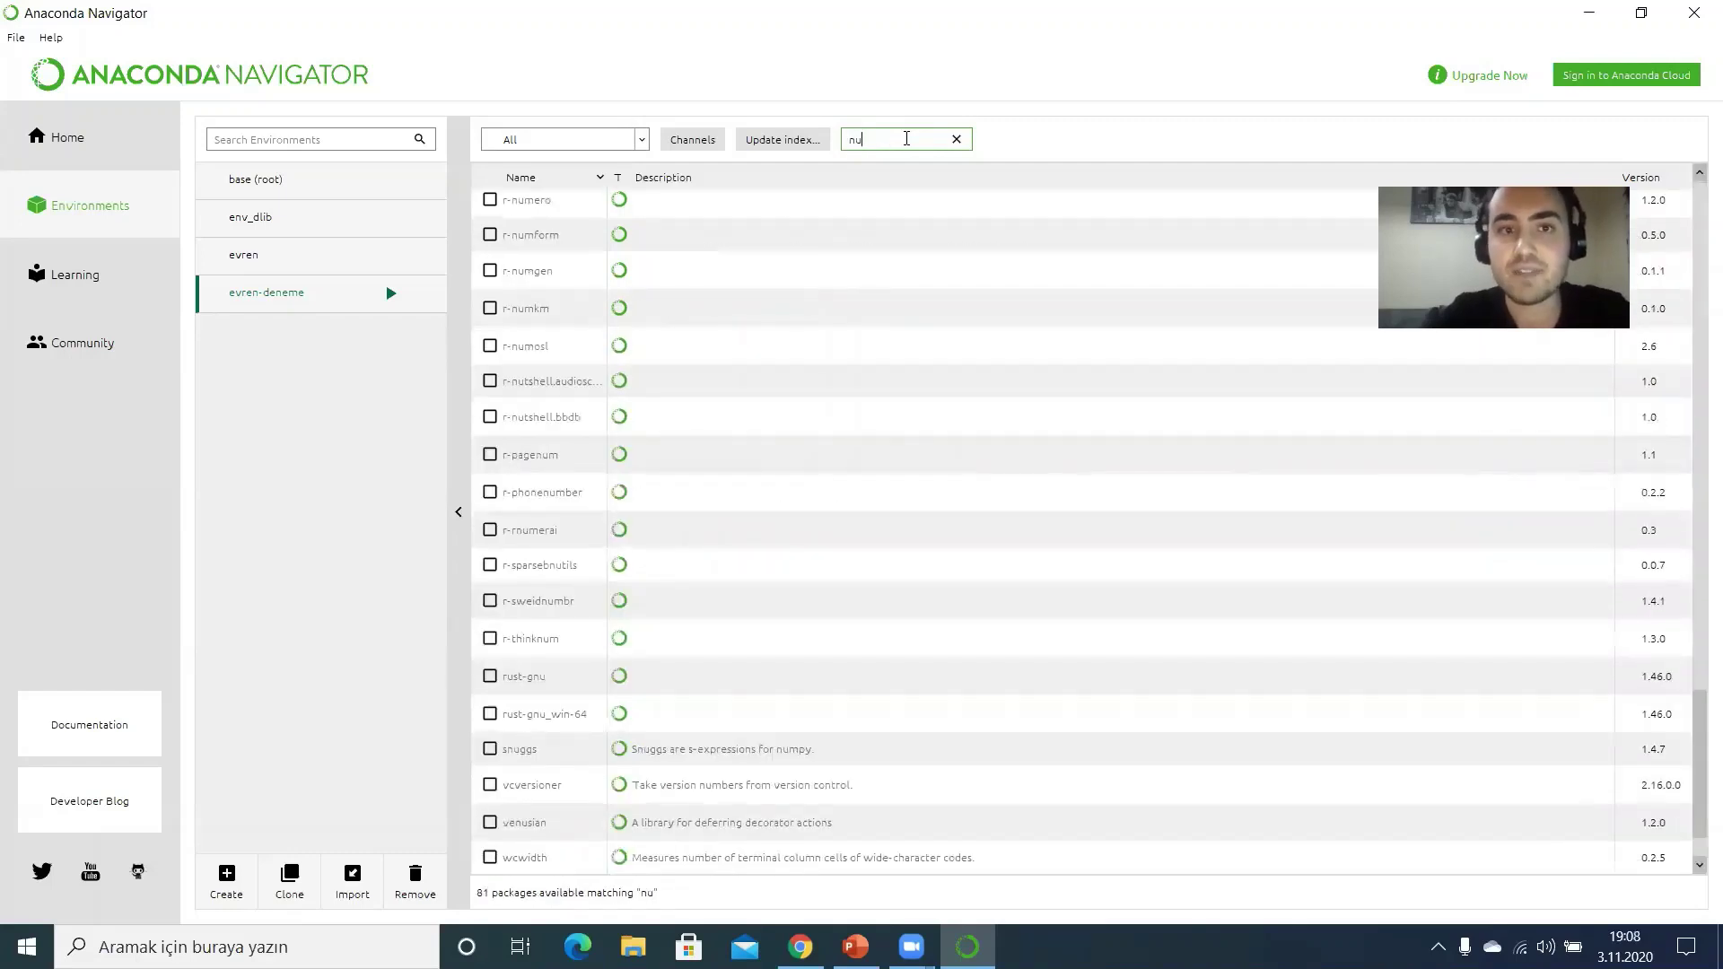
{"action": "type", "text": "mpy"}
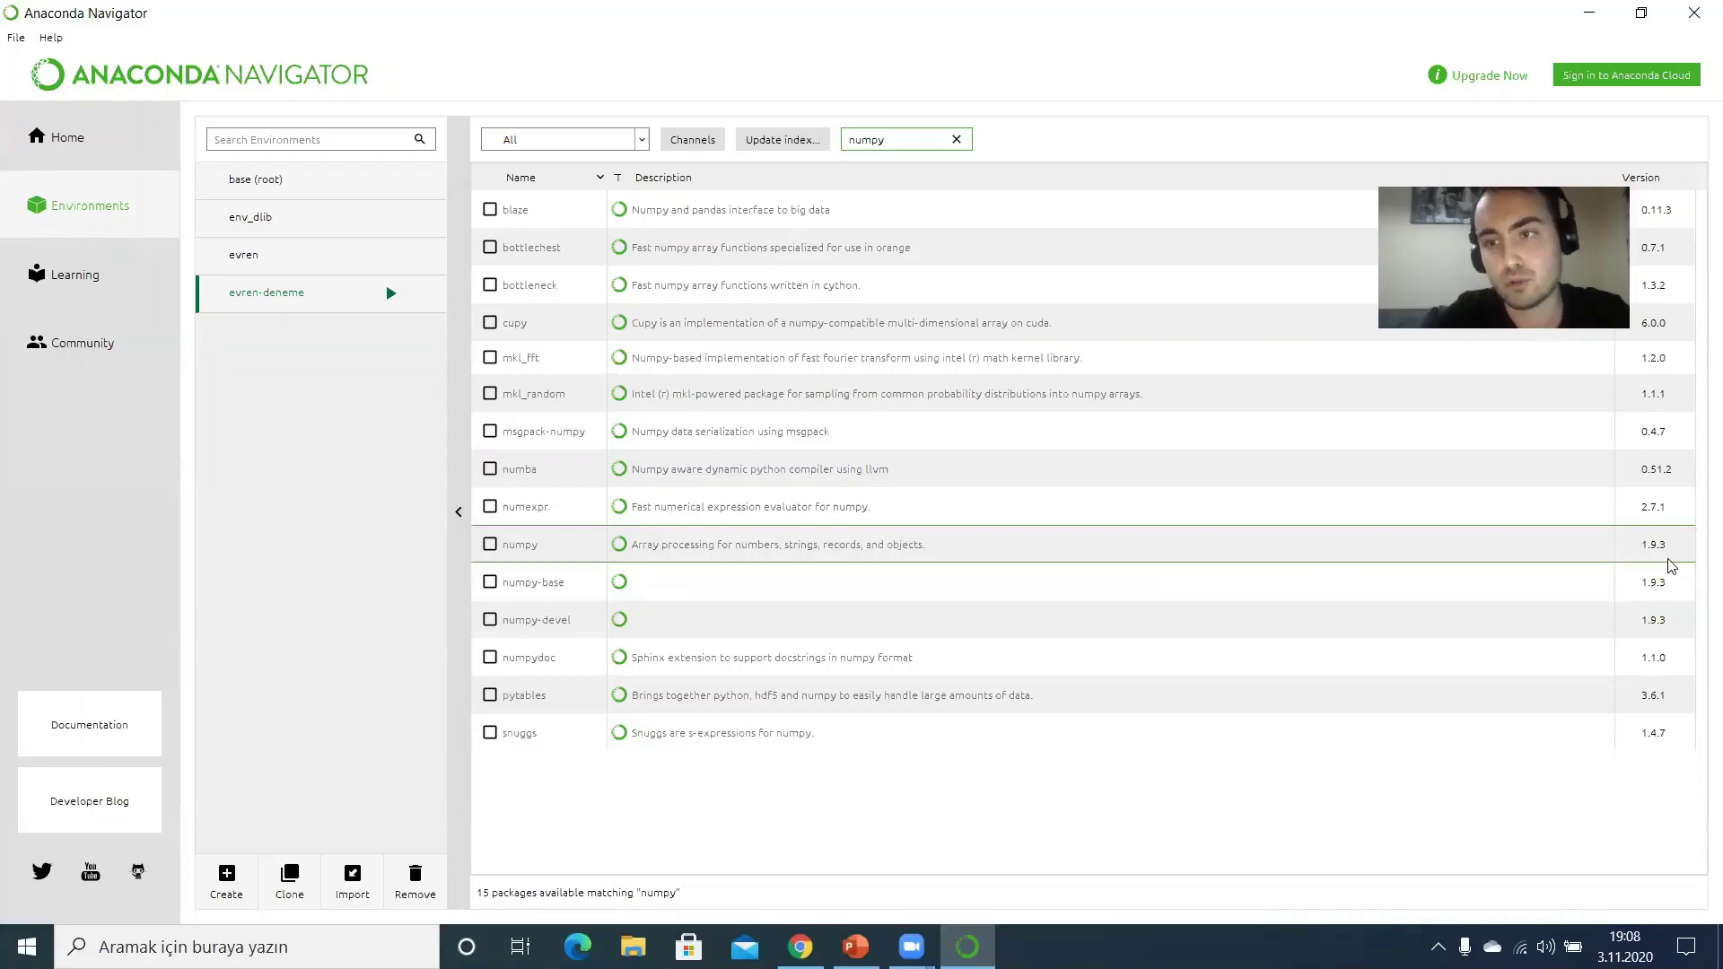
{"action": "left_click", "coordinate": [492, 544]}
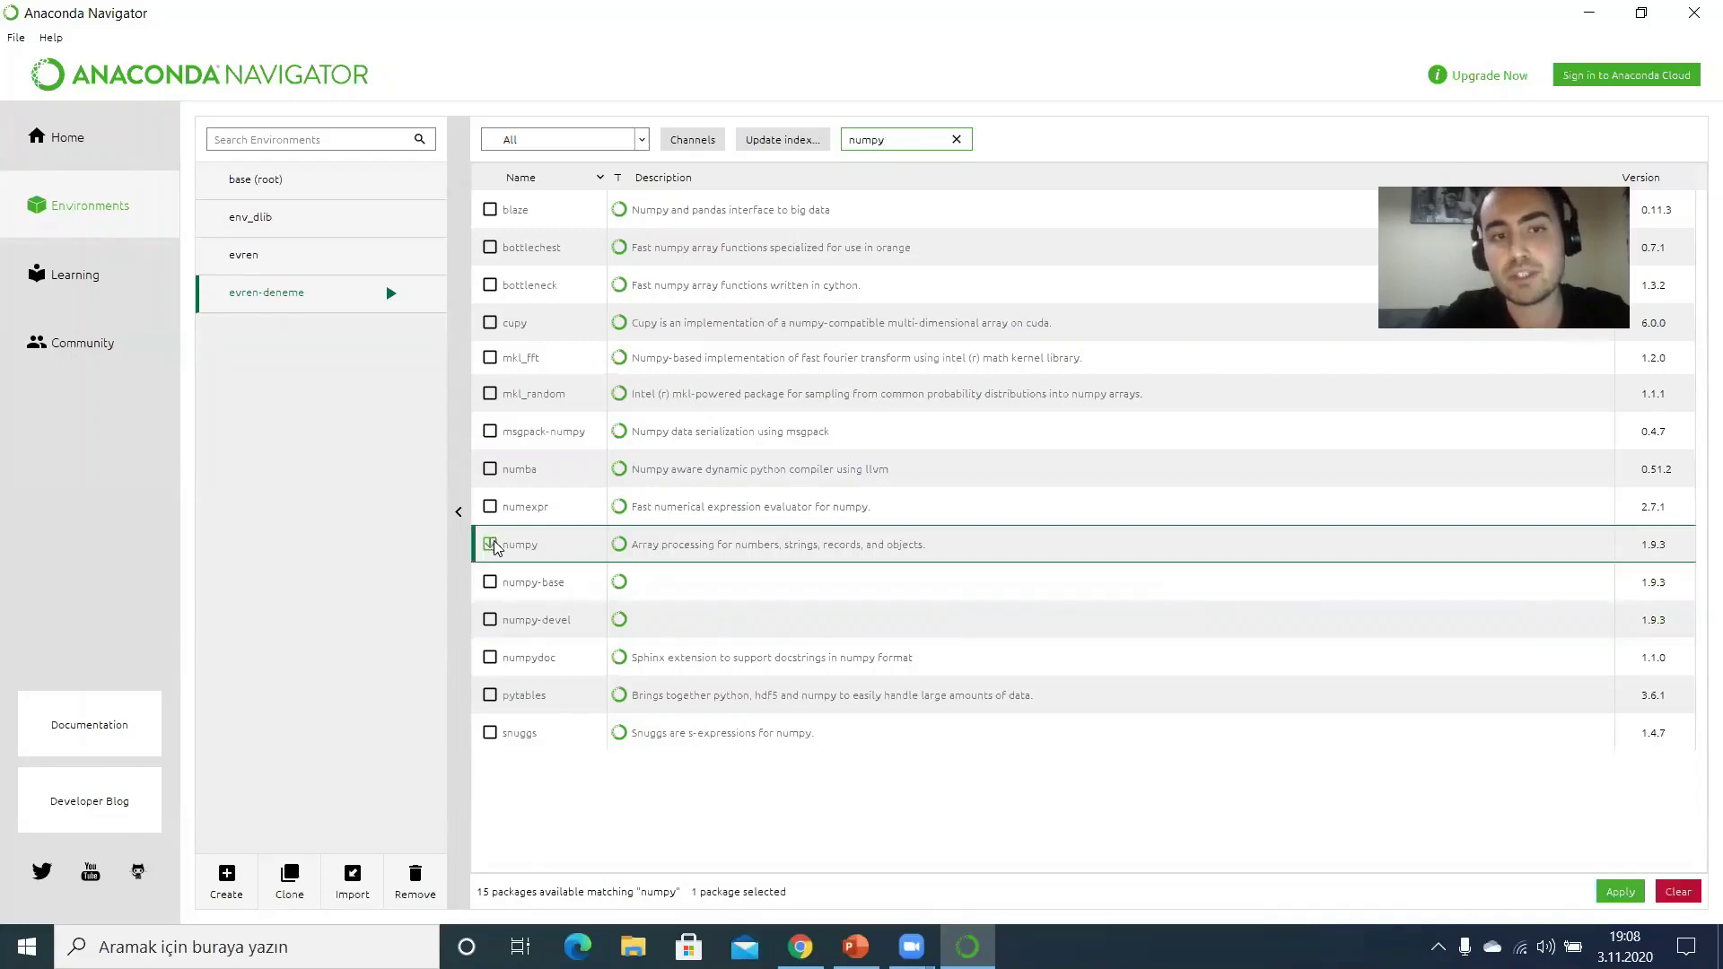
{"action": "left_click", "coordinate": [1621, 893]}
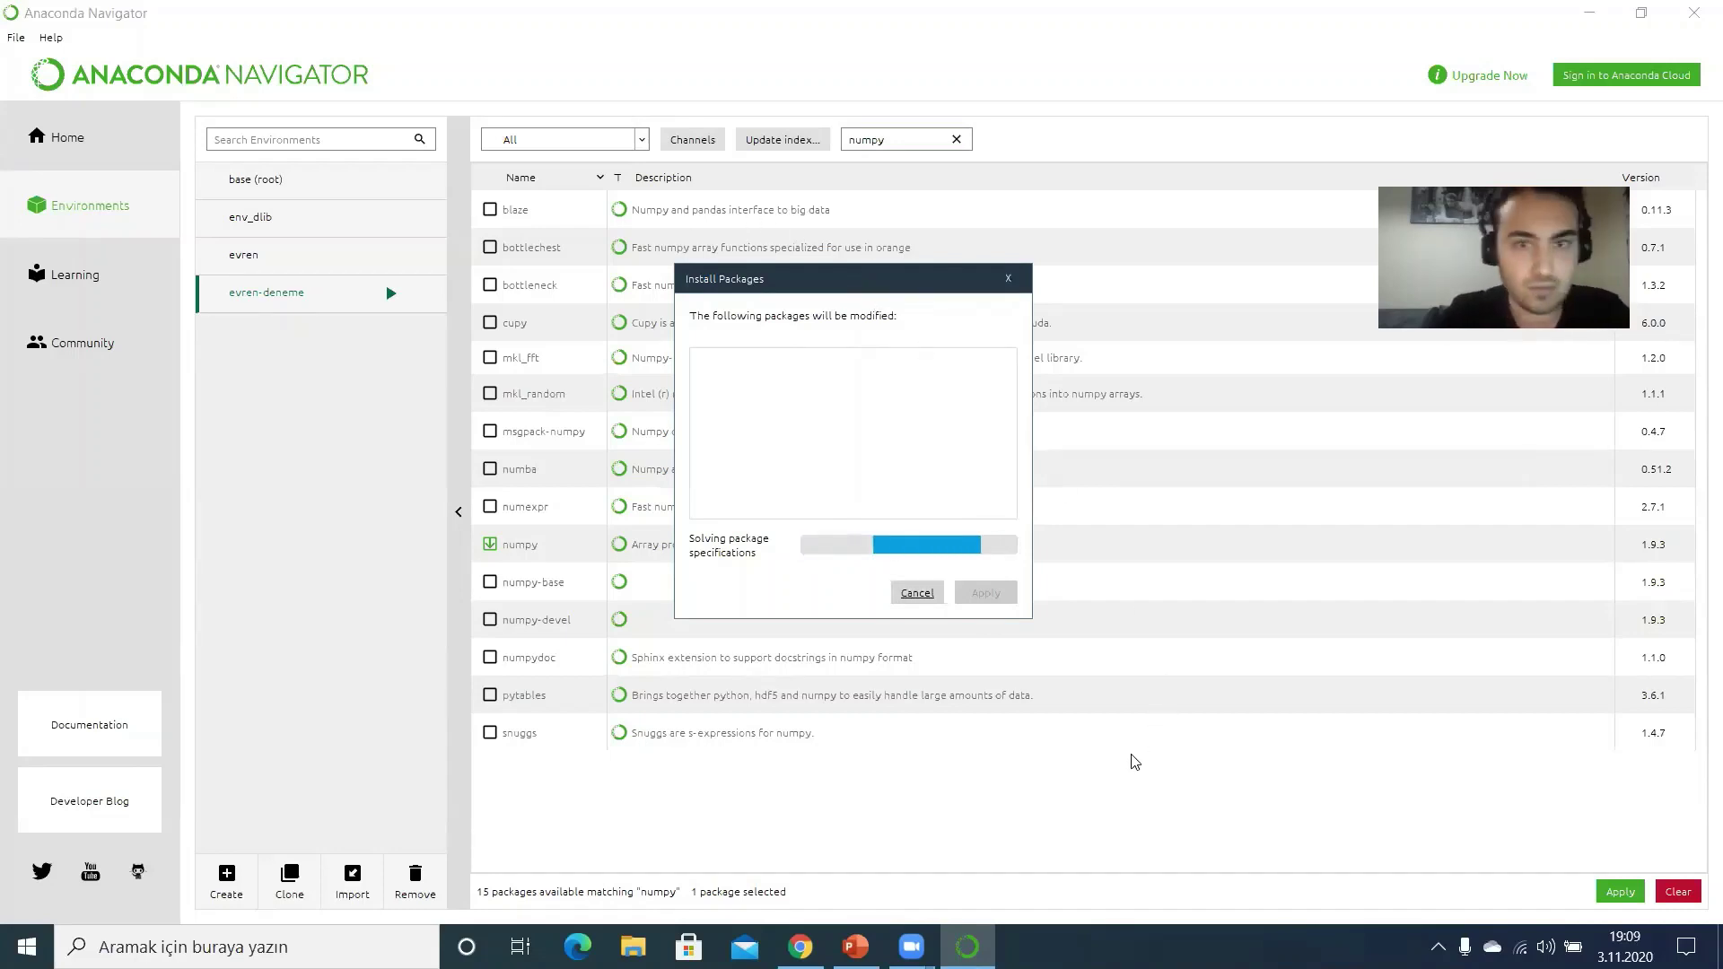
{"action": "left_click", "coordinate": [916, 594]}
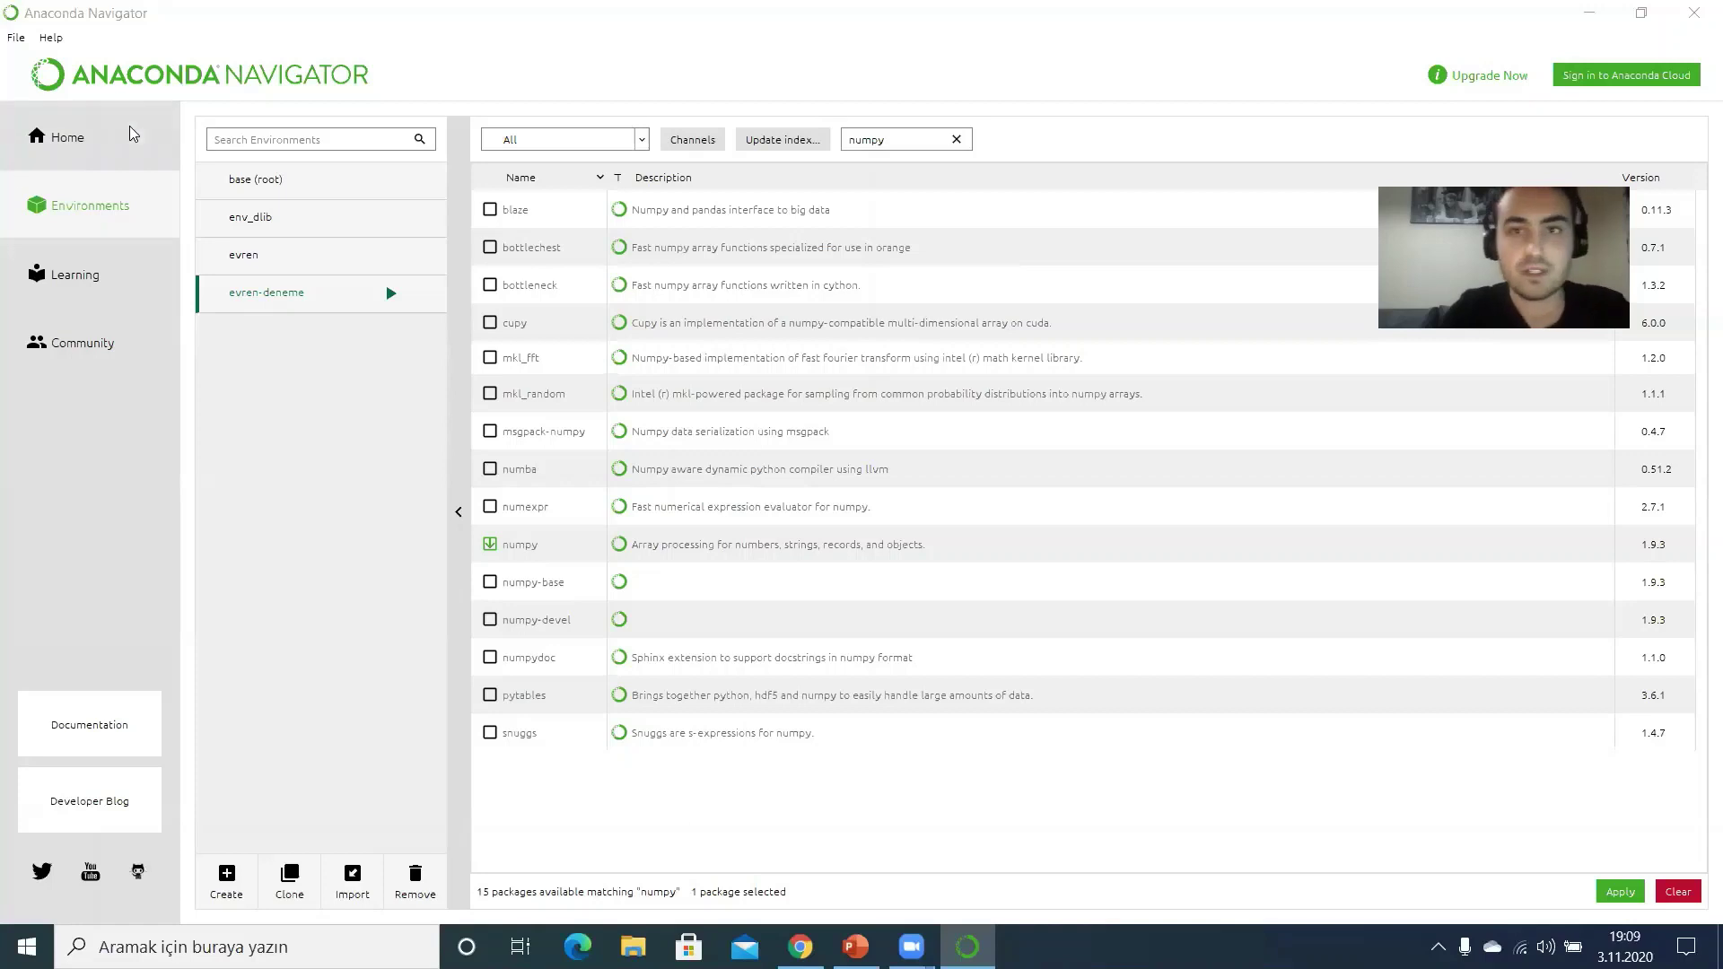
Step: Search the available packages for "matplo" to look up the matplotlib version, and clear the search
{"action": "double_click", "coordinate": [903, 137]}
{"action": "type", "text": "matplo"}
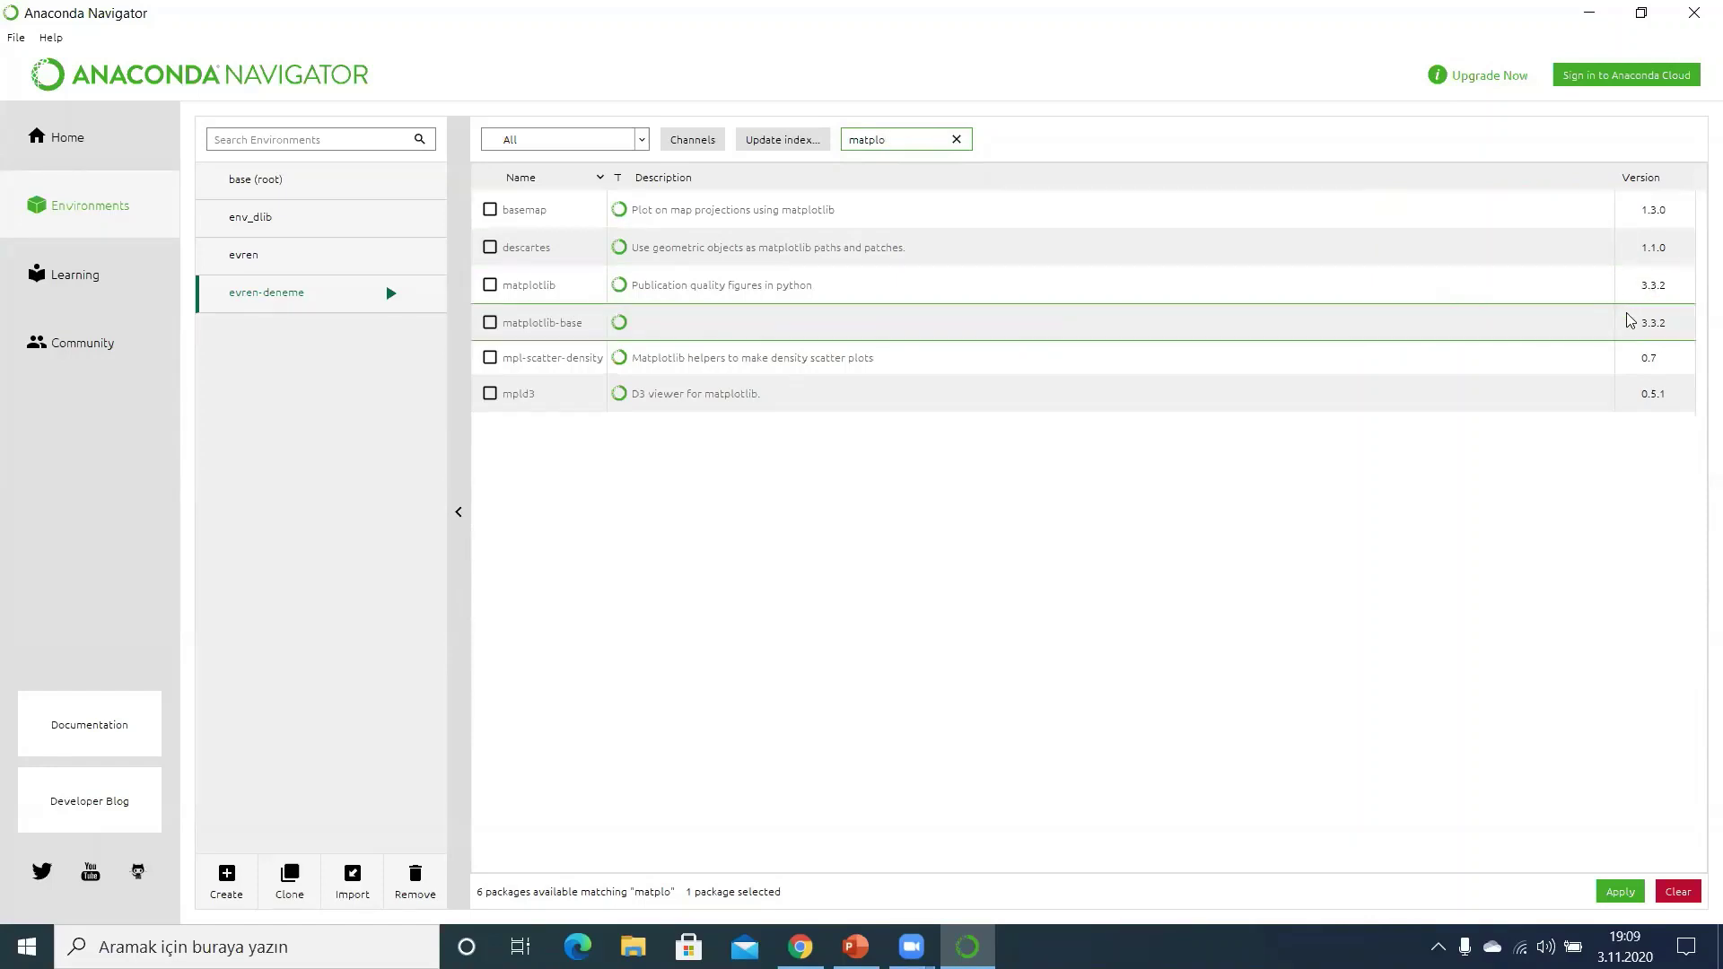
{"action": "double_click", "coordinate": [867, 138]}
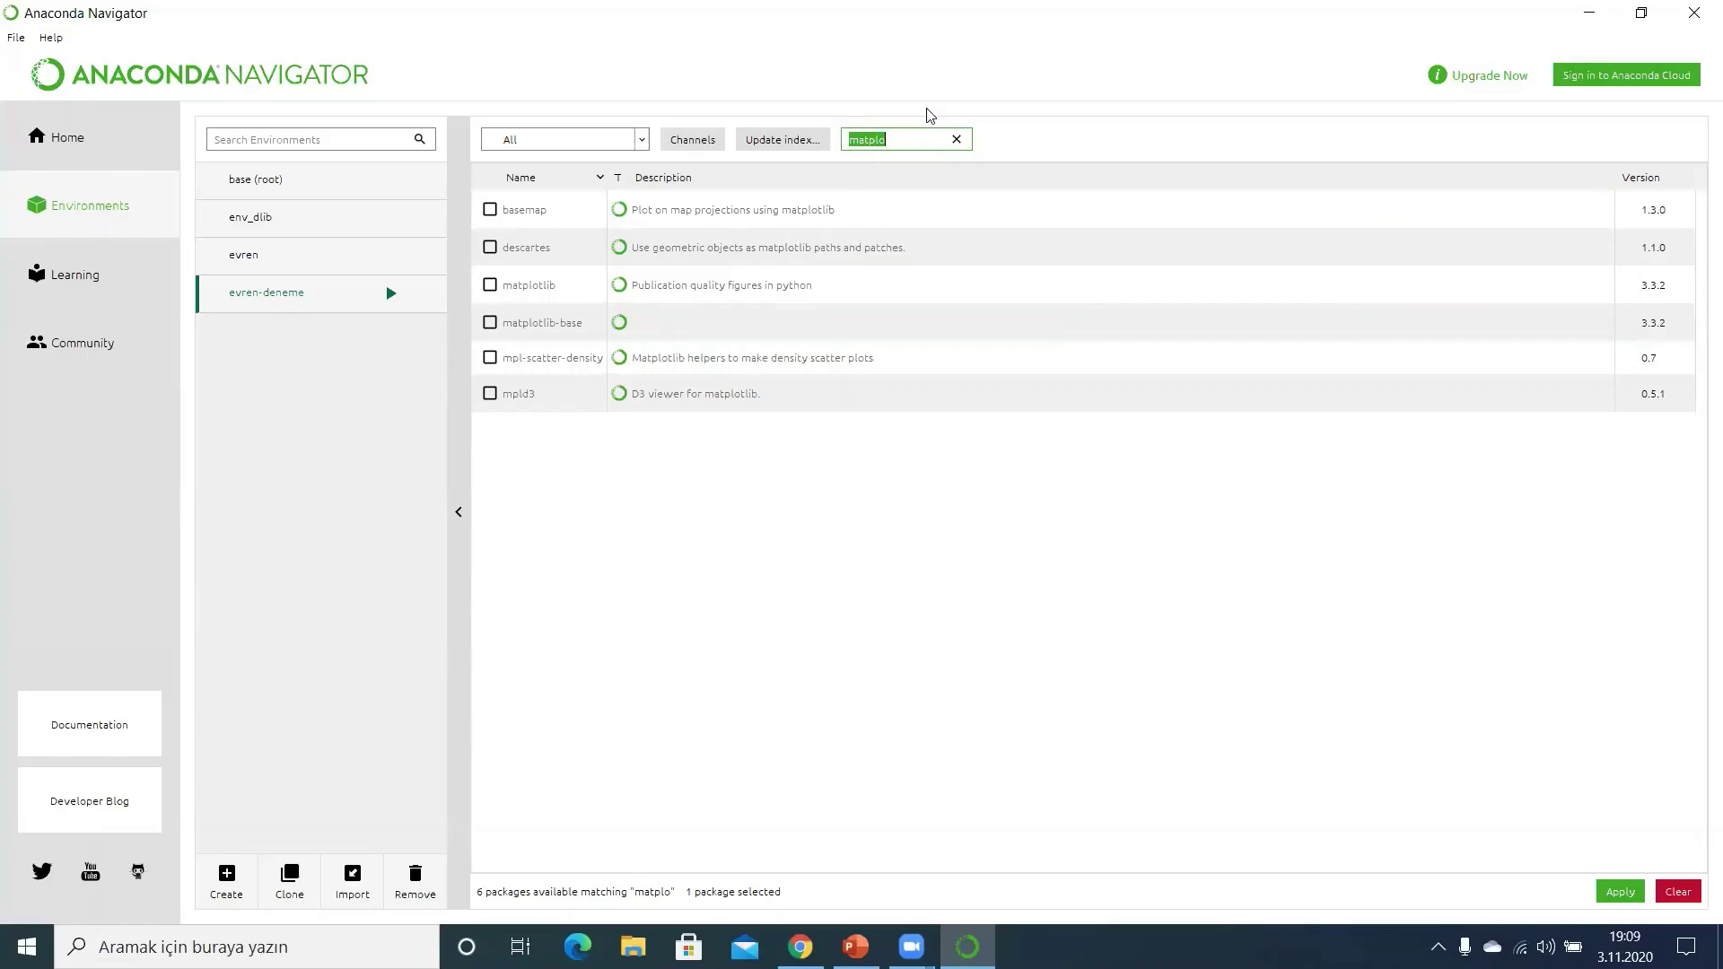
{"action": "key", "text": "BackSpace"}
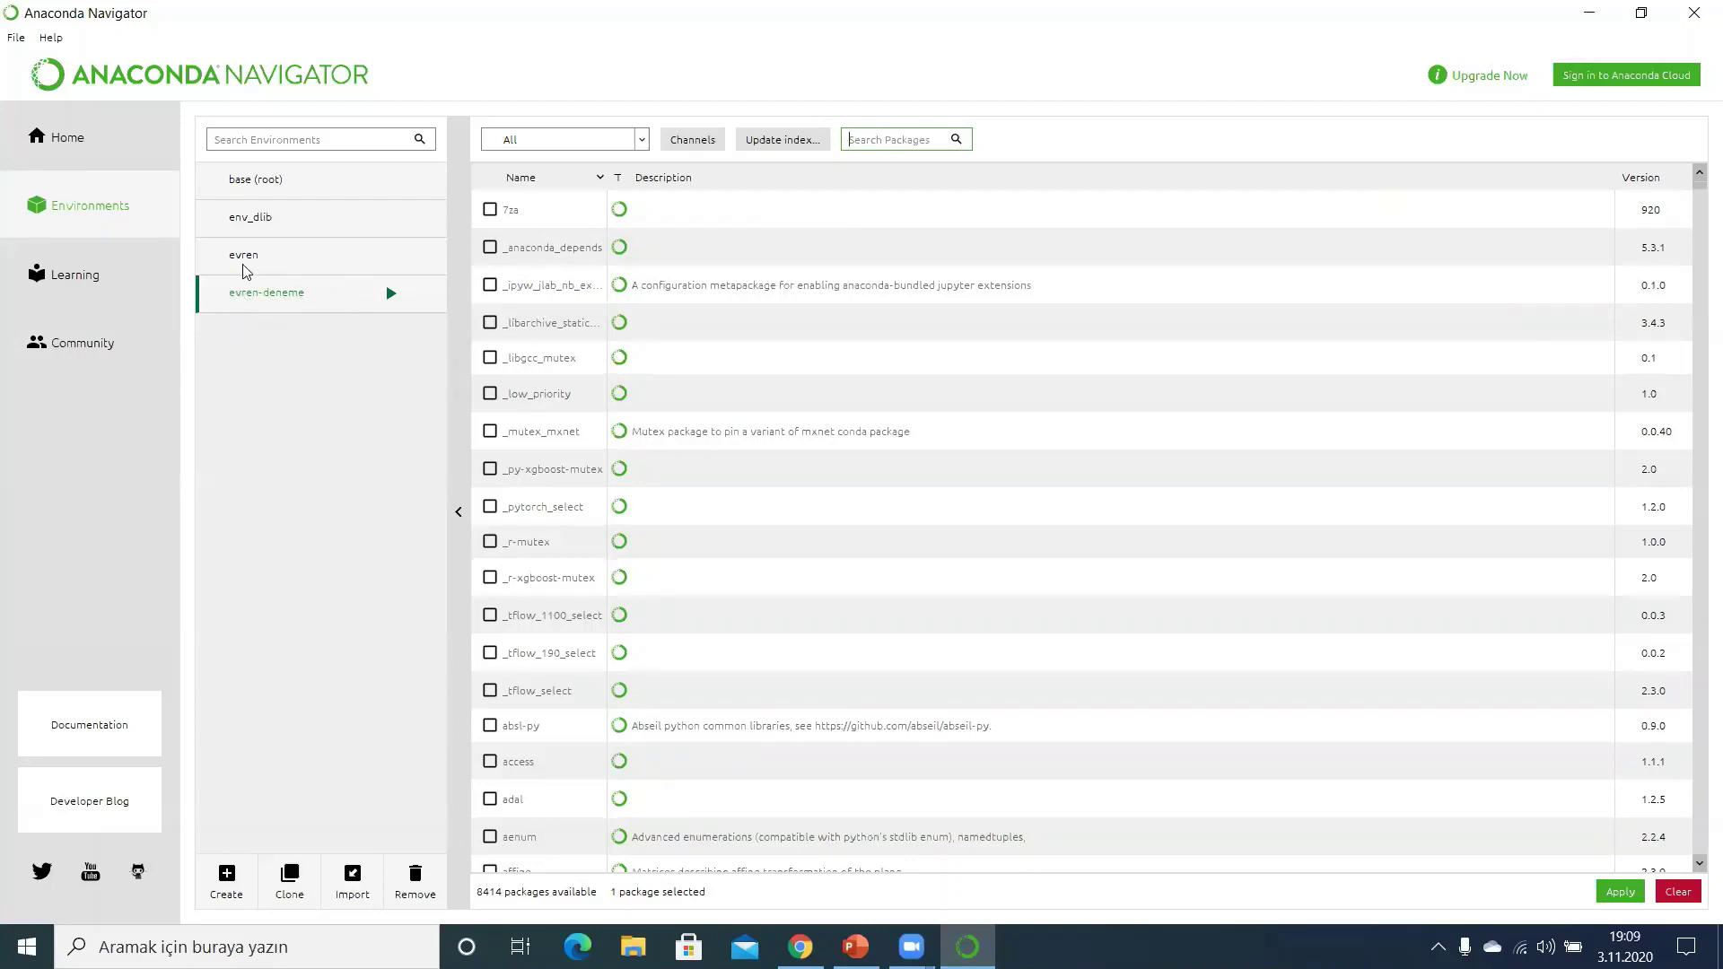
Step: Switch the home page's applications to the base (root) environment and launch Spyder
{"action": "left_click", "coordinate": [74, 142]}
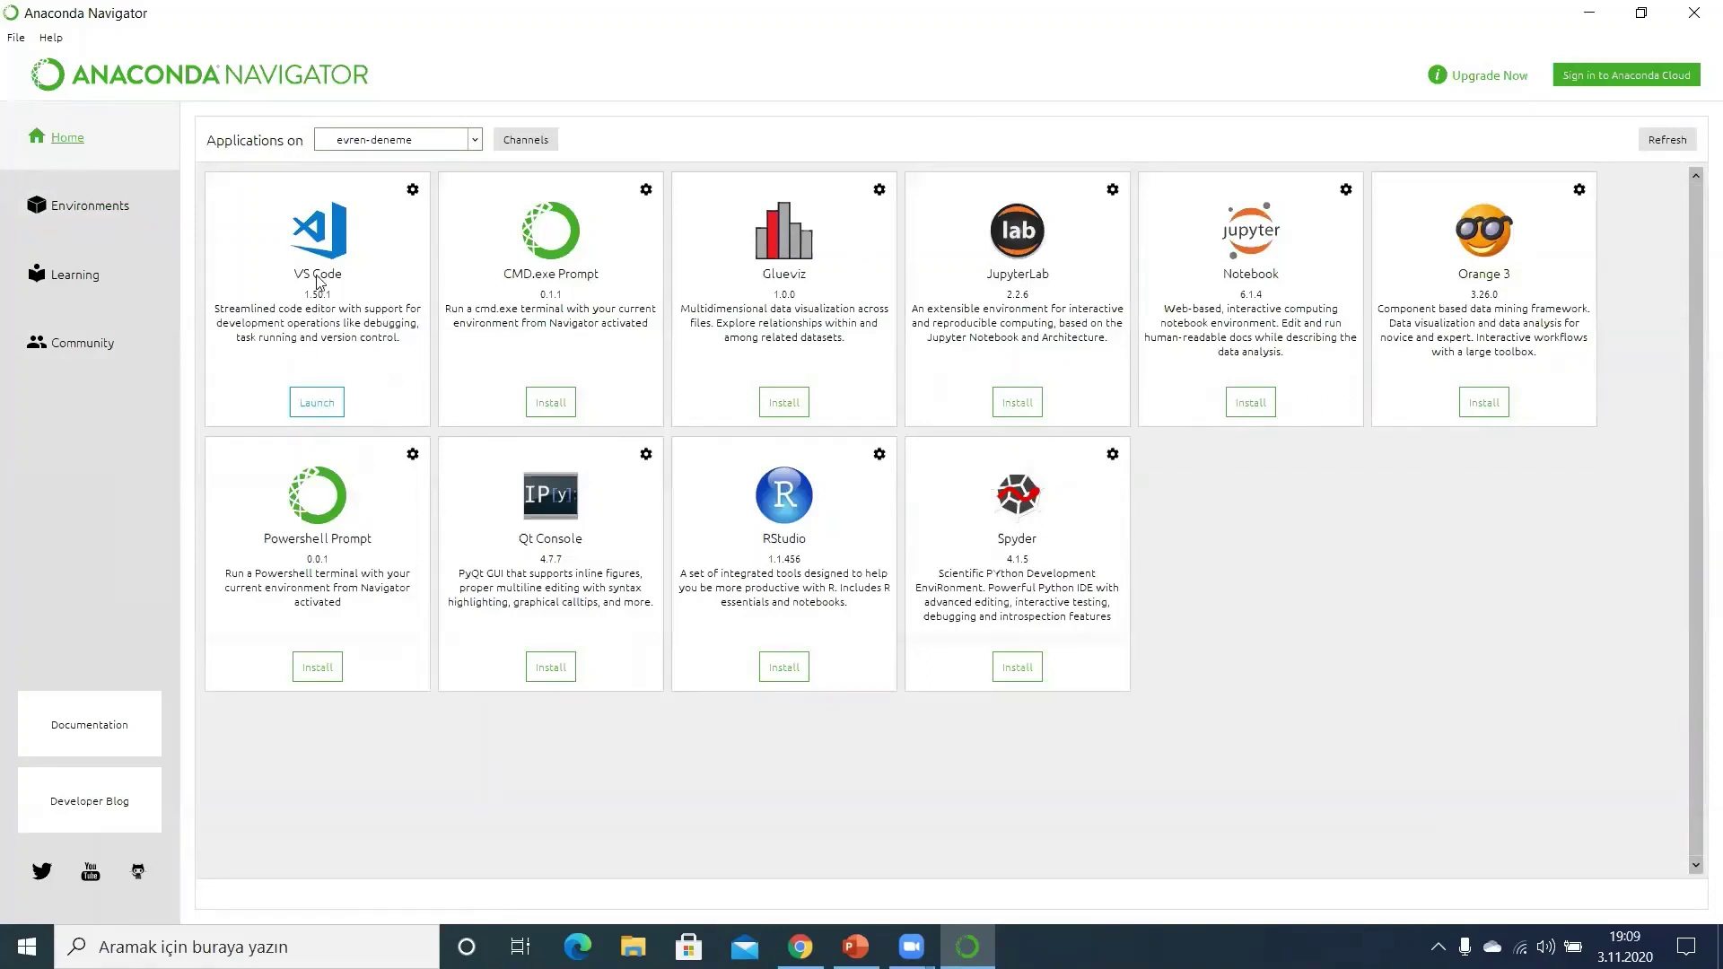
{"action": "left_click", "coordinate": [305, 413]}
{"action": "left_click", "coordinate": [435, 144]}
{"action": "left_click", "coordinate": [419, 167]}
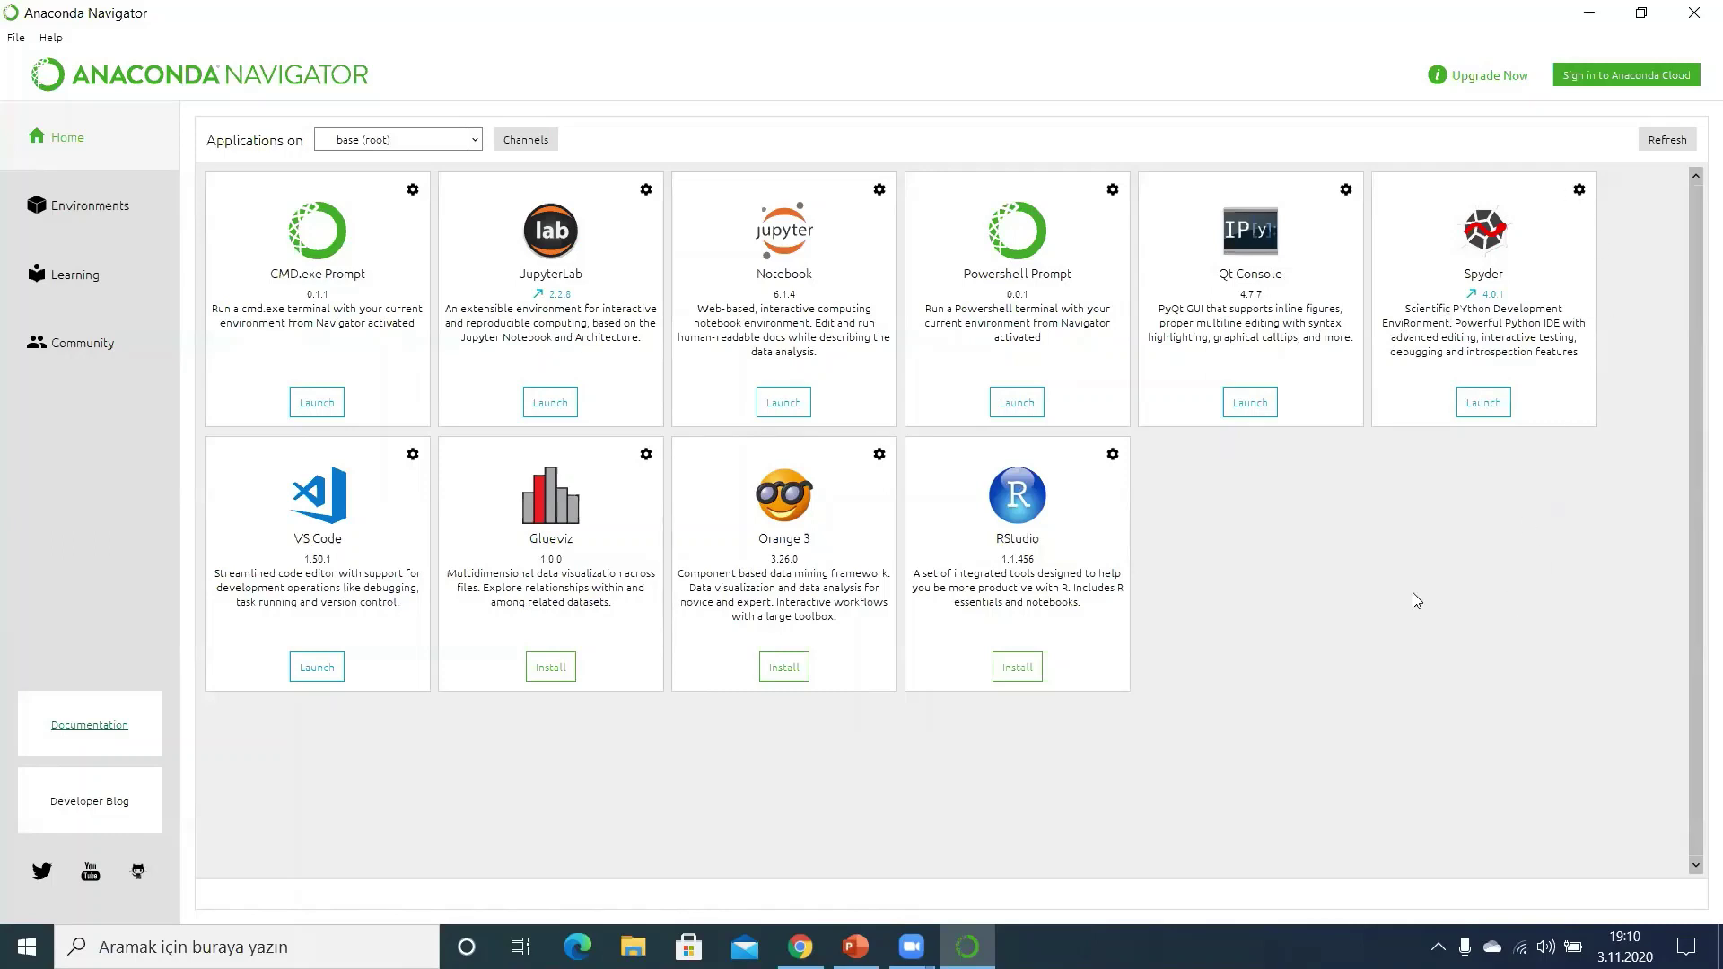
{"action": "left_click", "coordinate": [1484, 402]}
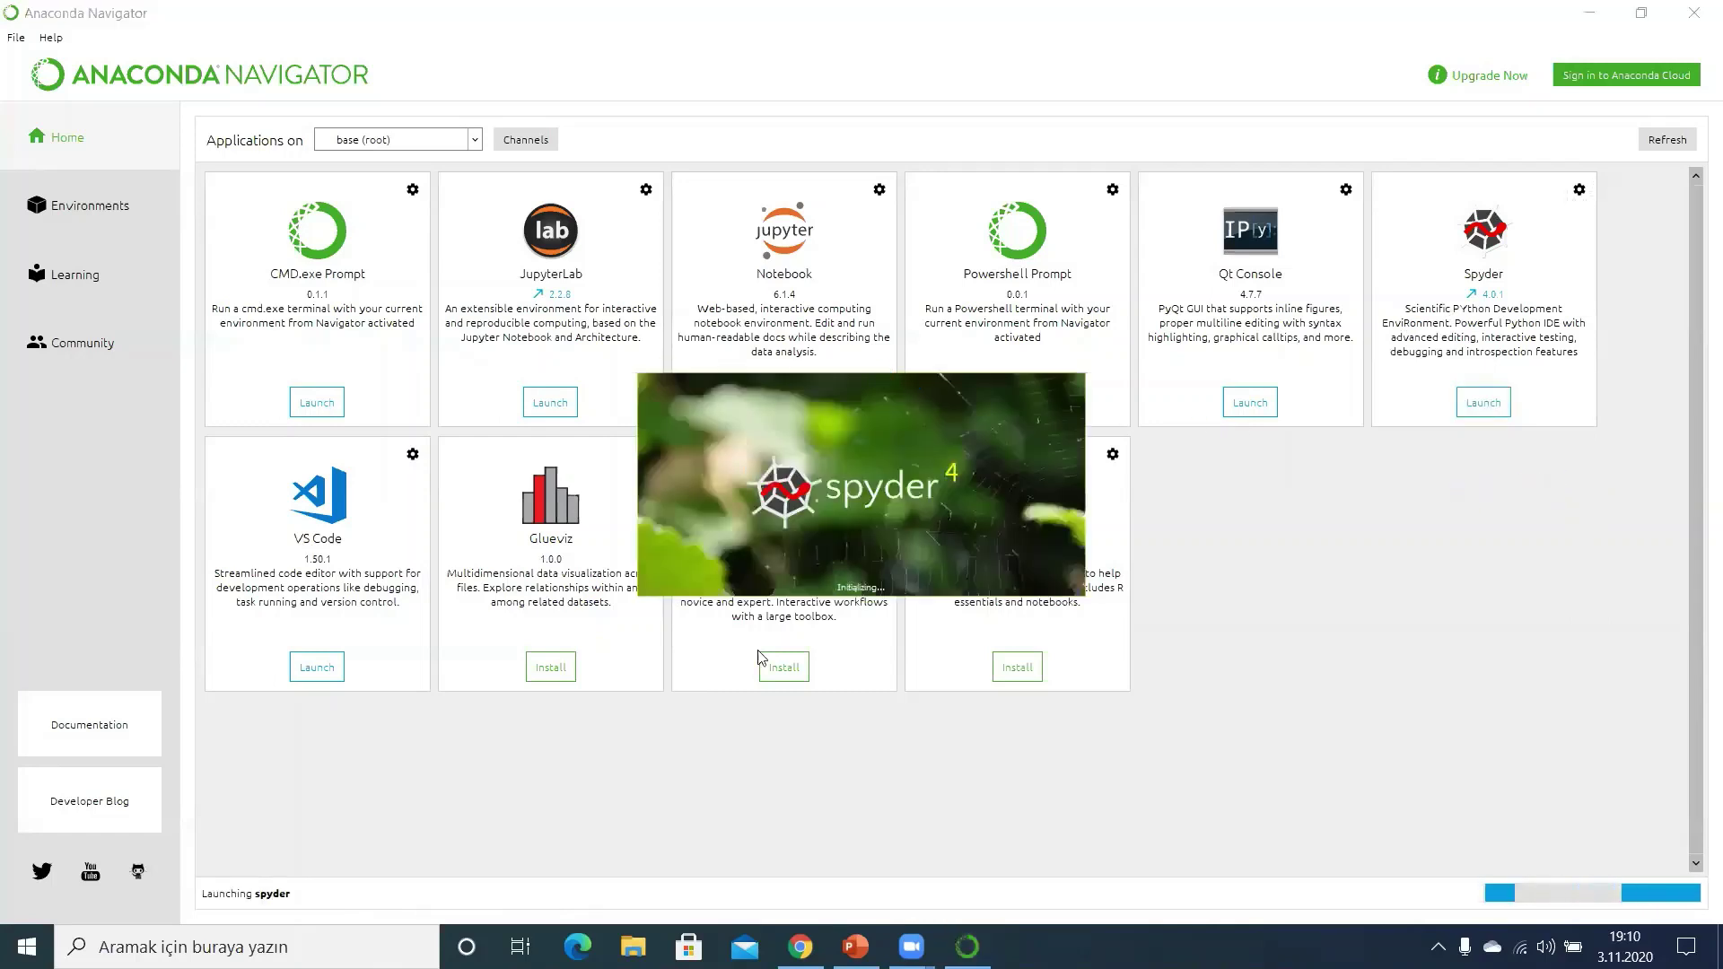
{"action": "left_click", "coordinate": [1140, 608]}
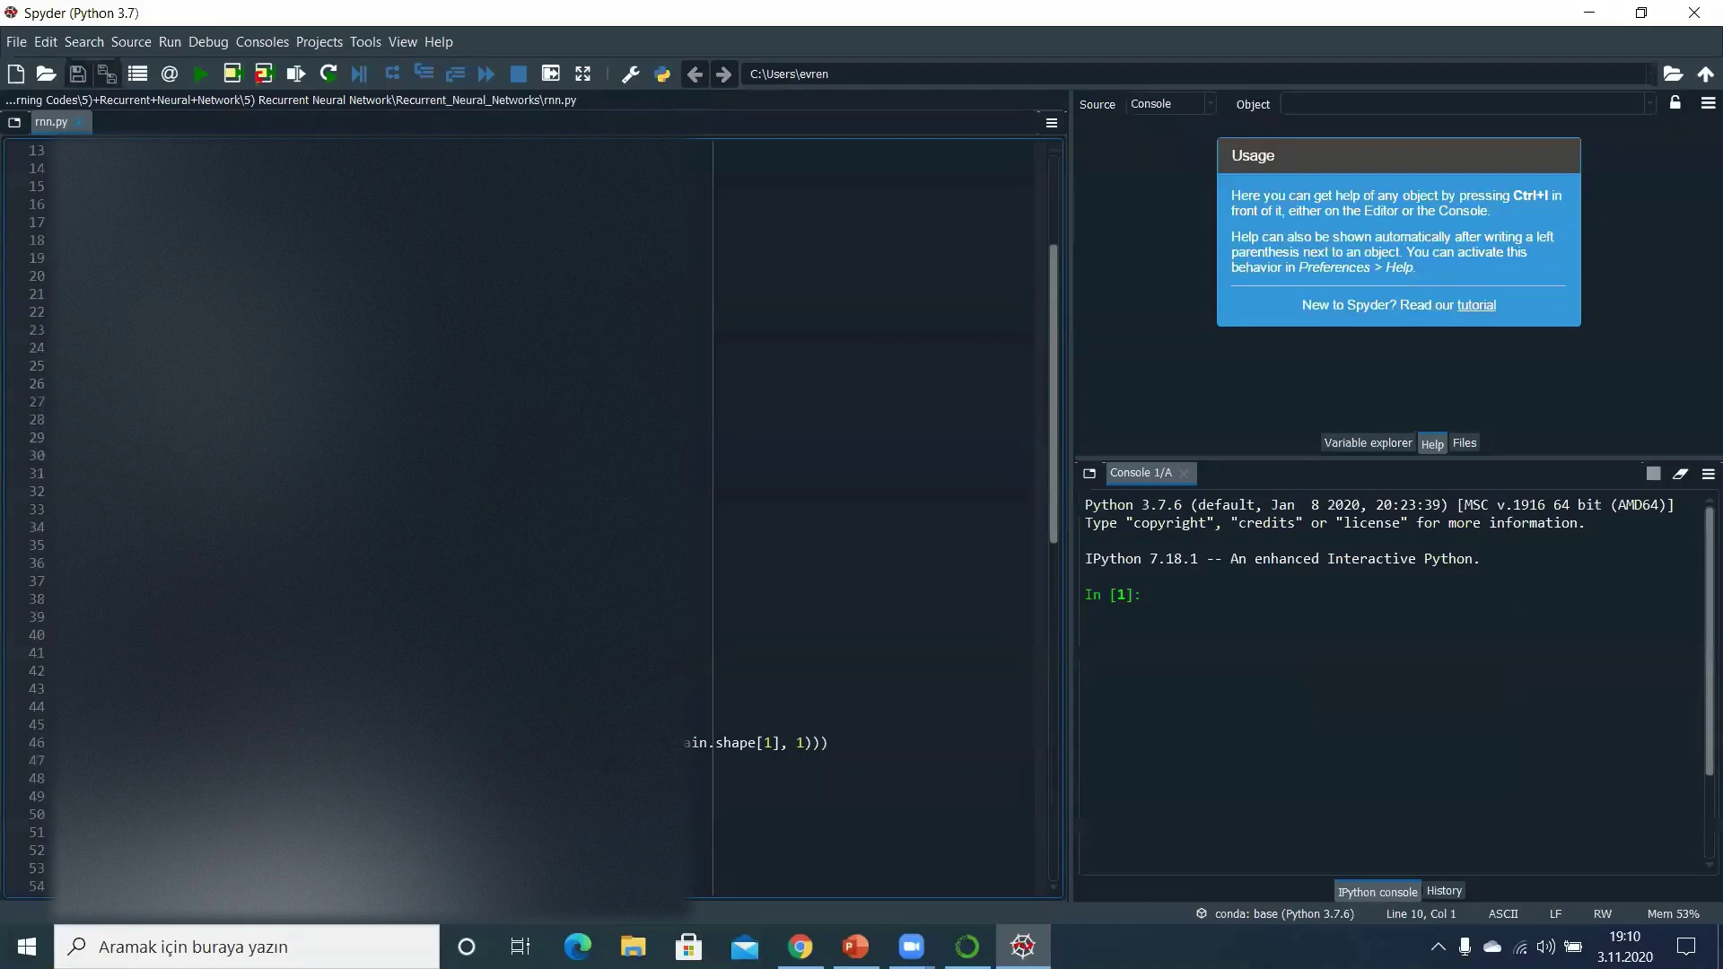
Step: Close the rnn.py file and place the cursor on the empty line 9 of the untitled0.py script
{"action": "key", "text": "ctrl+w"}
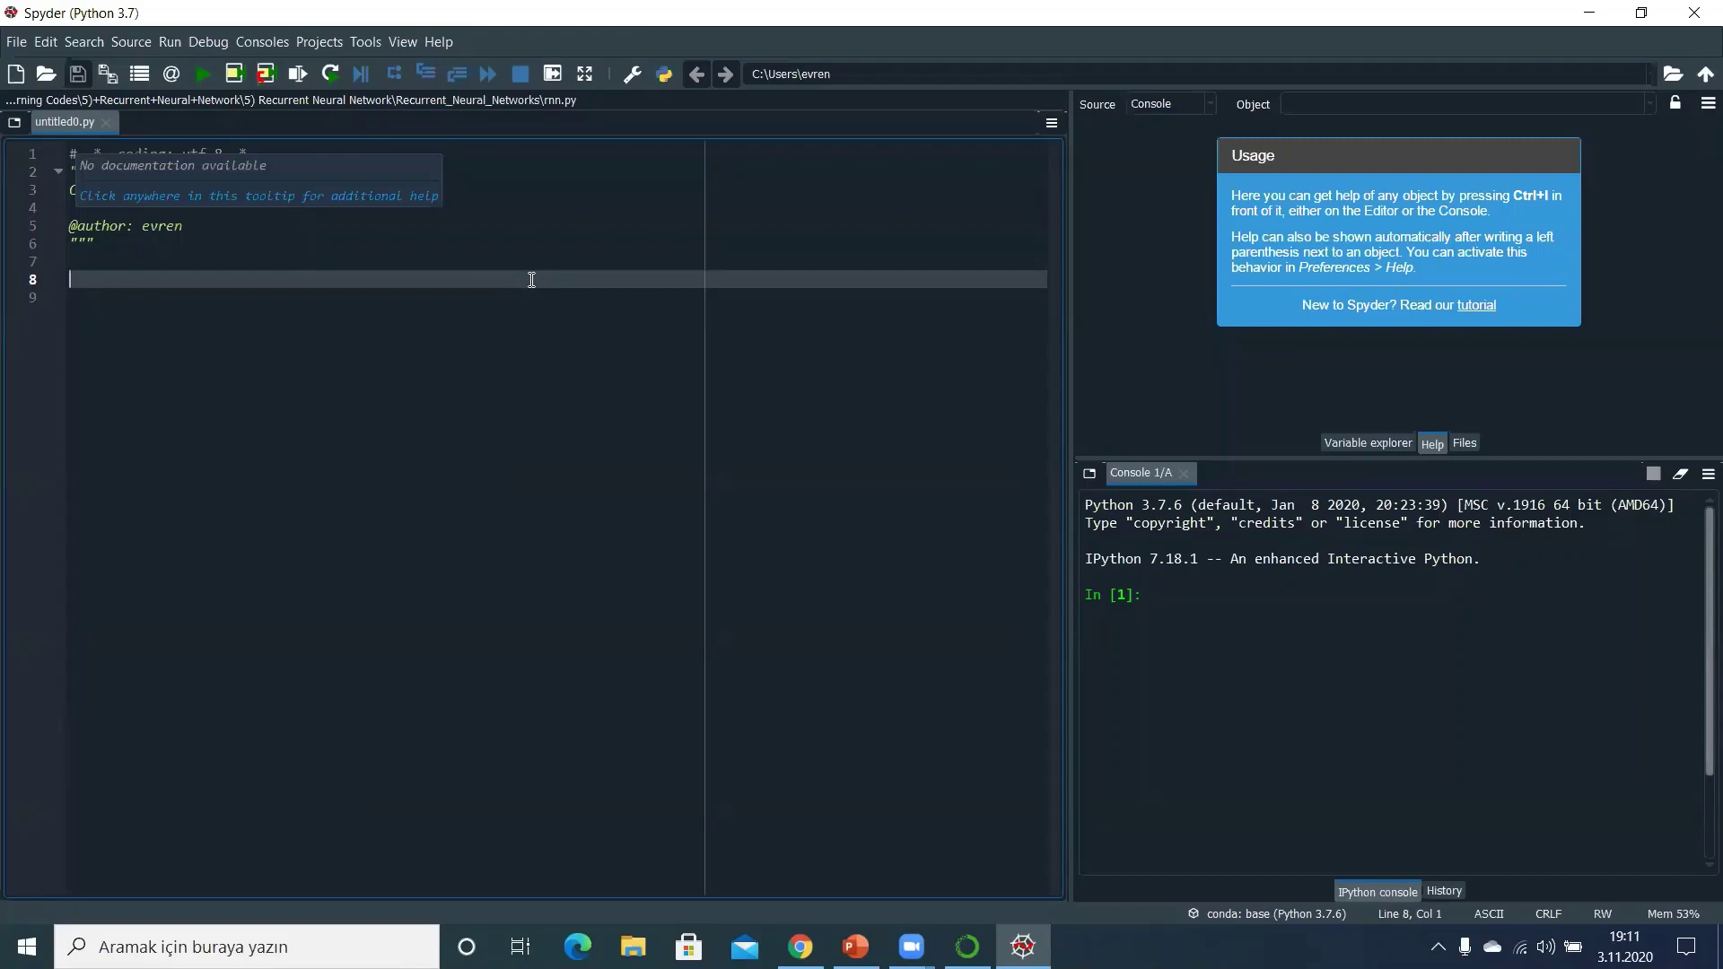
{"action": "left_click", "coordinate": [504, 308]}
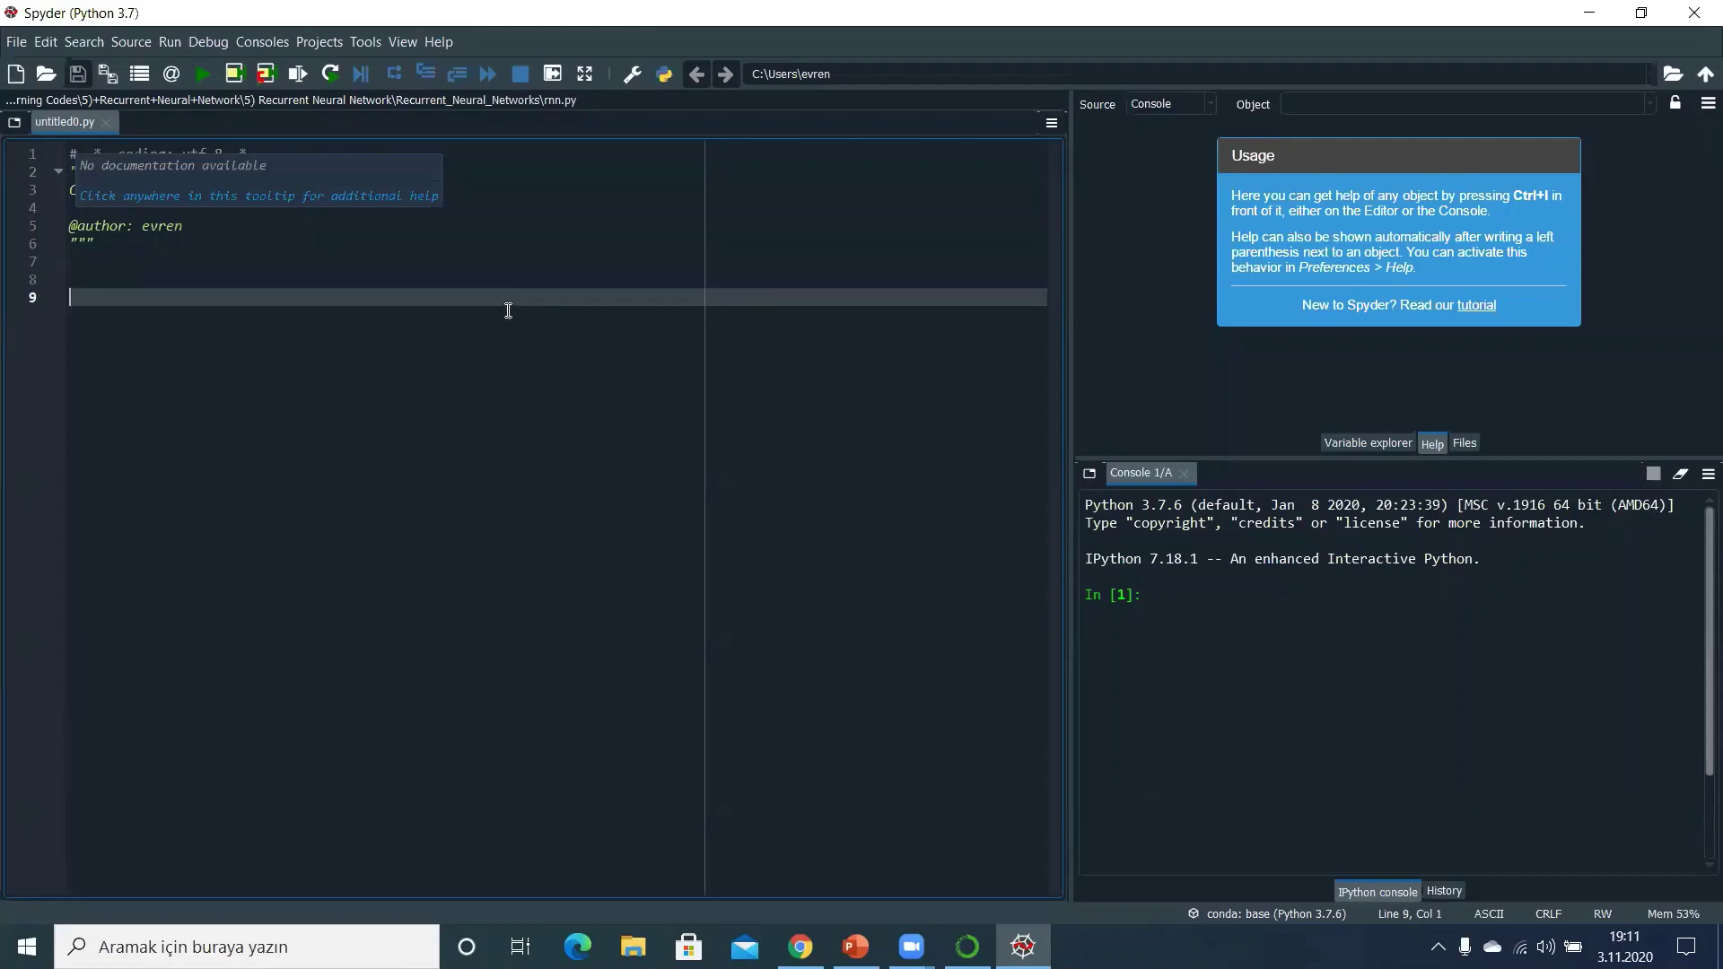
{"action": "left_click", "coordinate": [519, 281]}
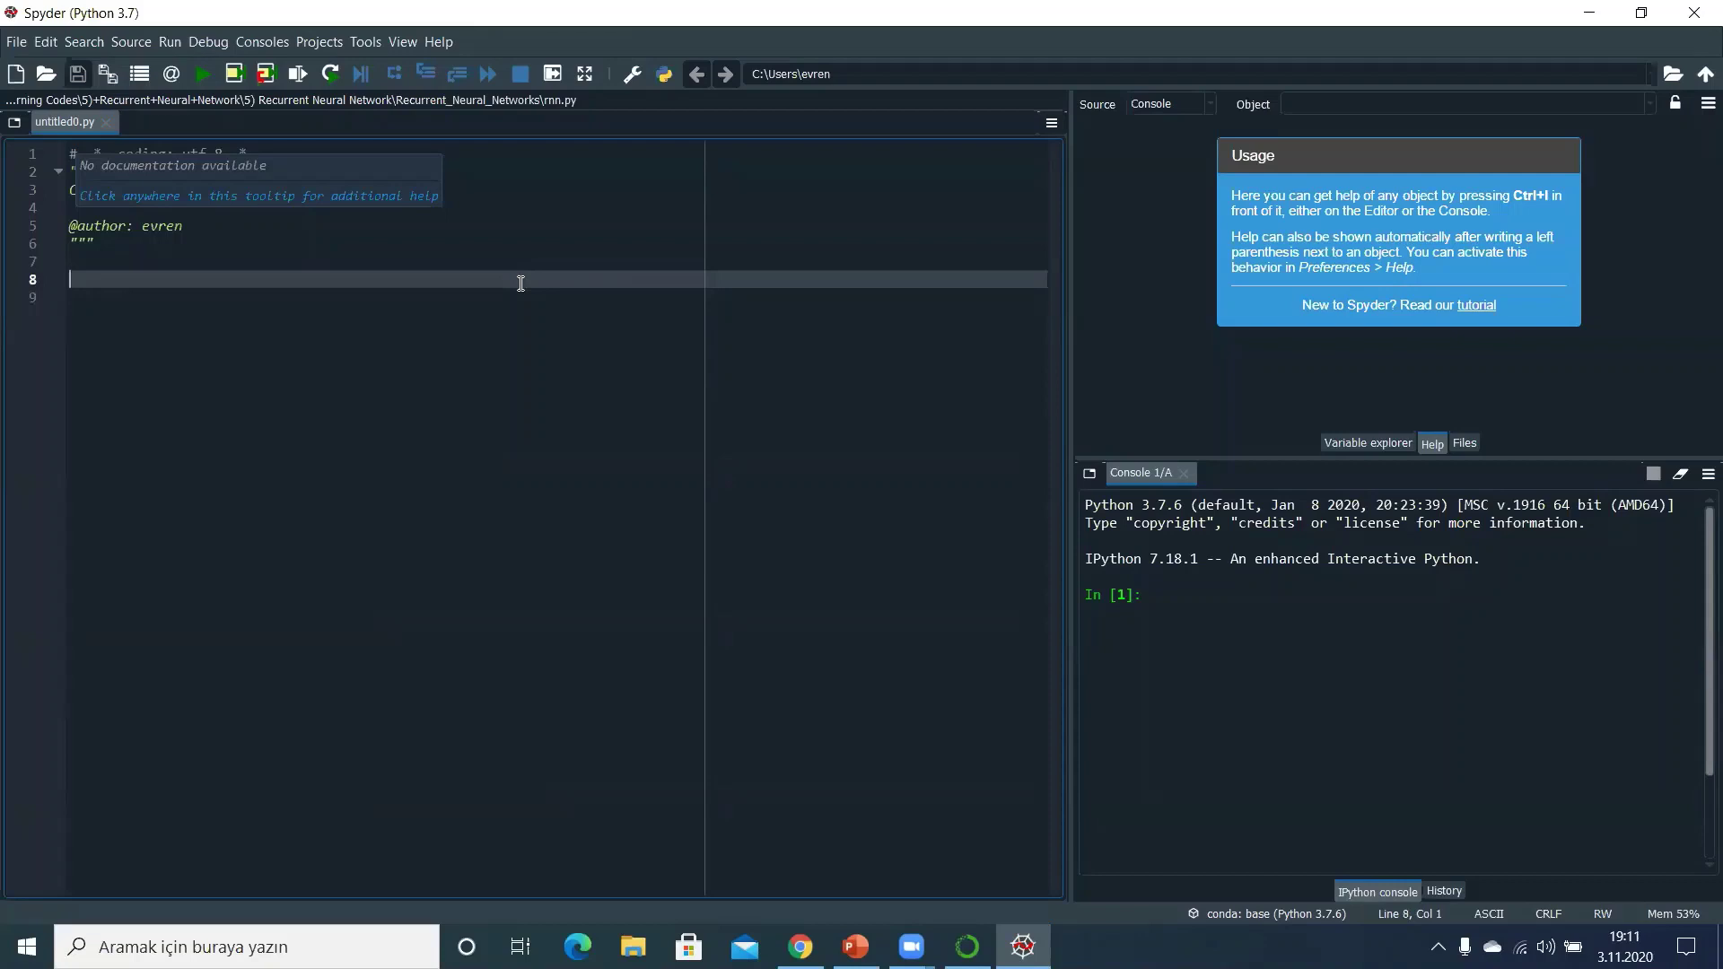
{"action": "left_click", "coordinate": [434, 318]}
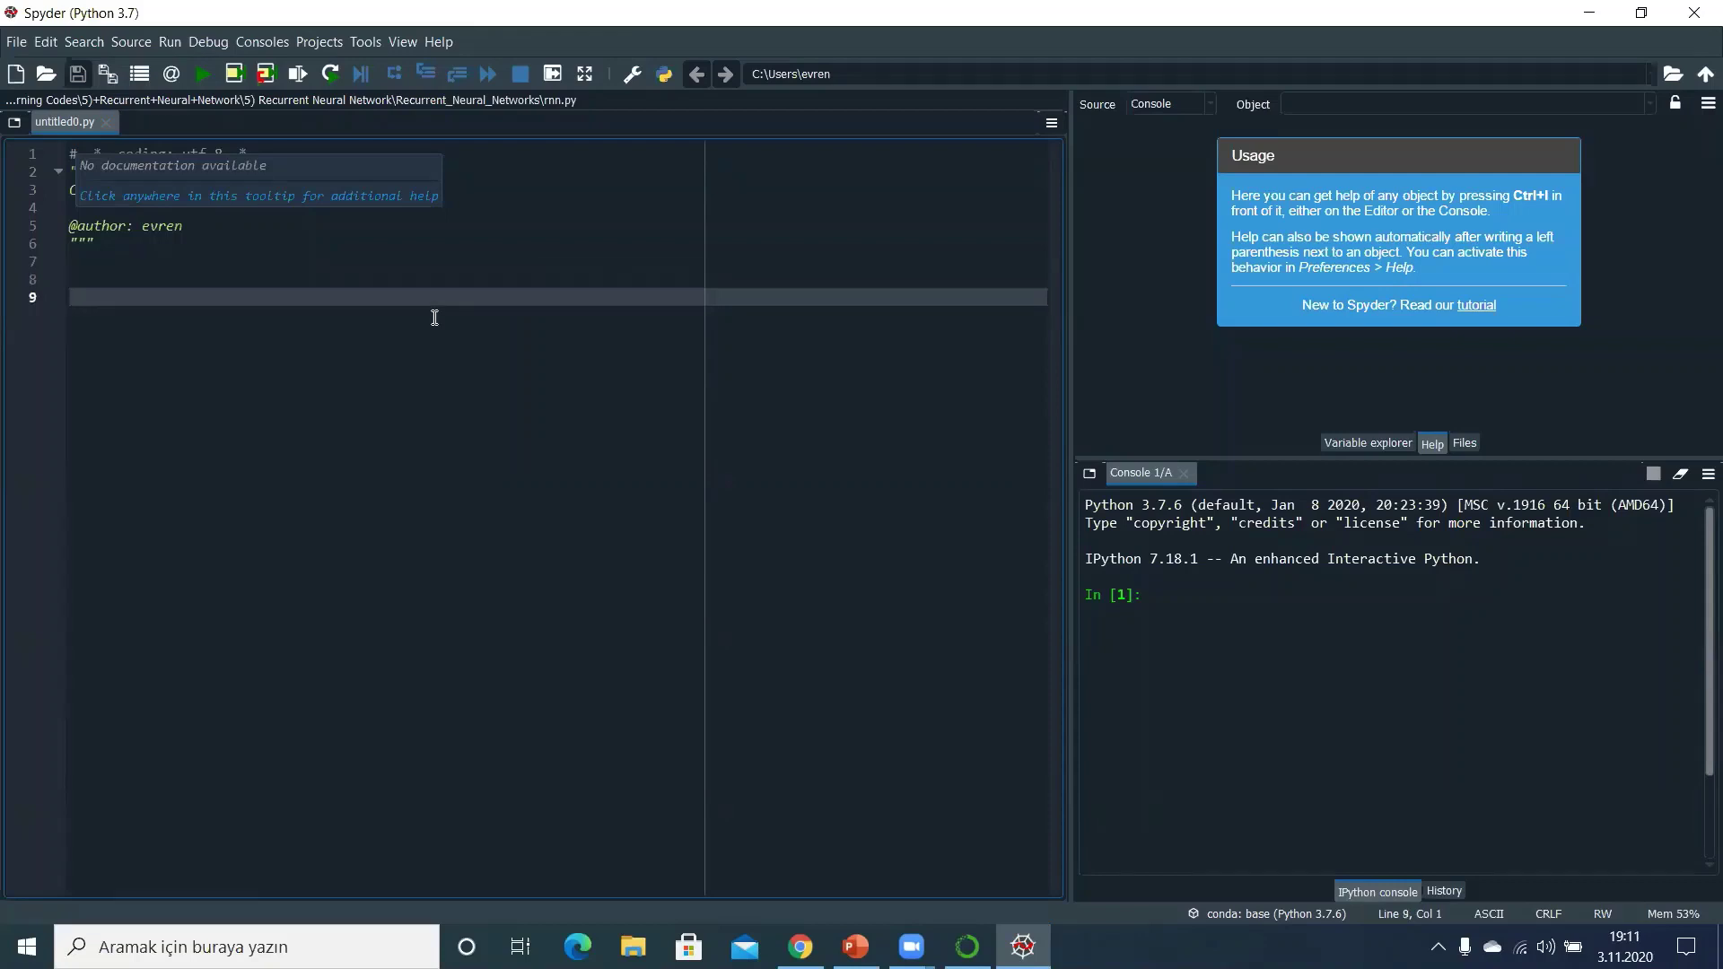
{"action": "left_click", "coordinate": [297, 273]}
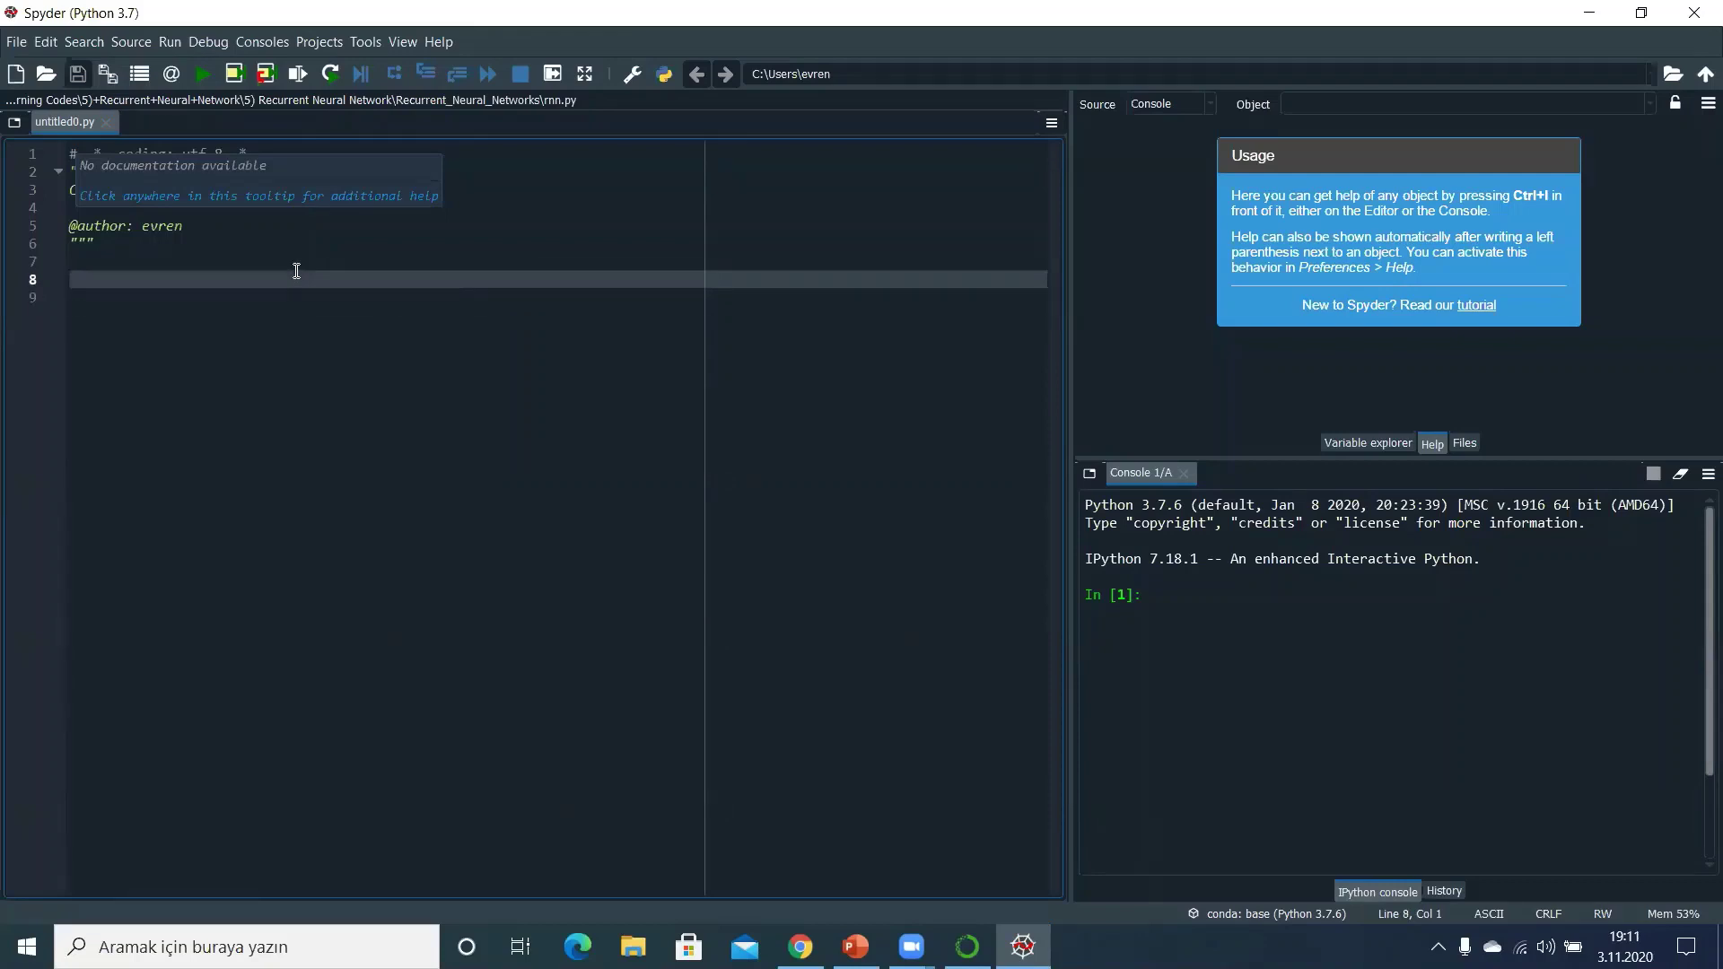
{"action": "left_click", "coordinate": [499, 621]}
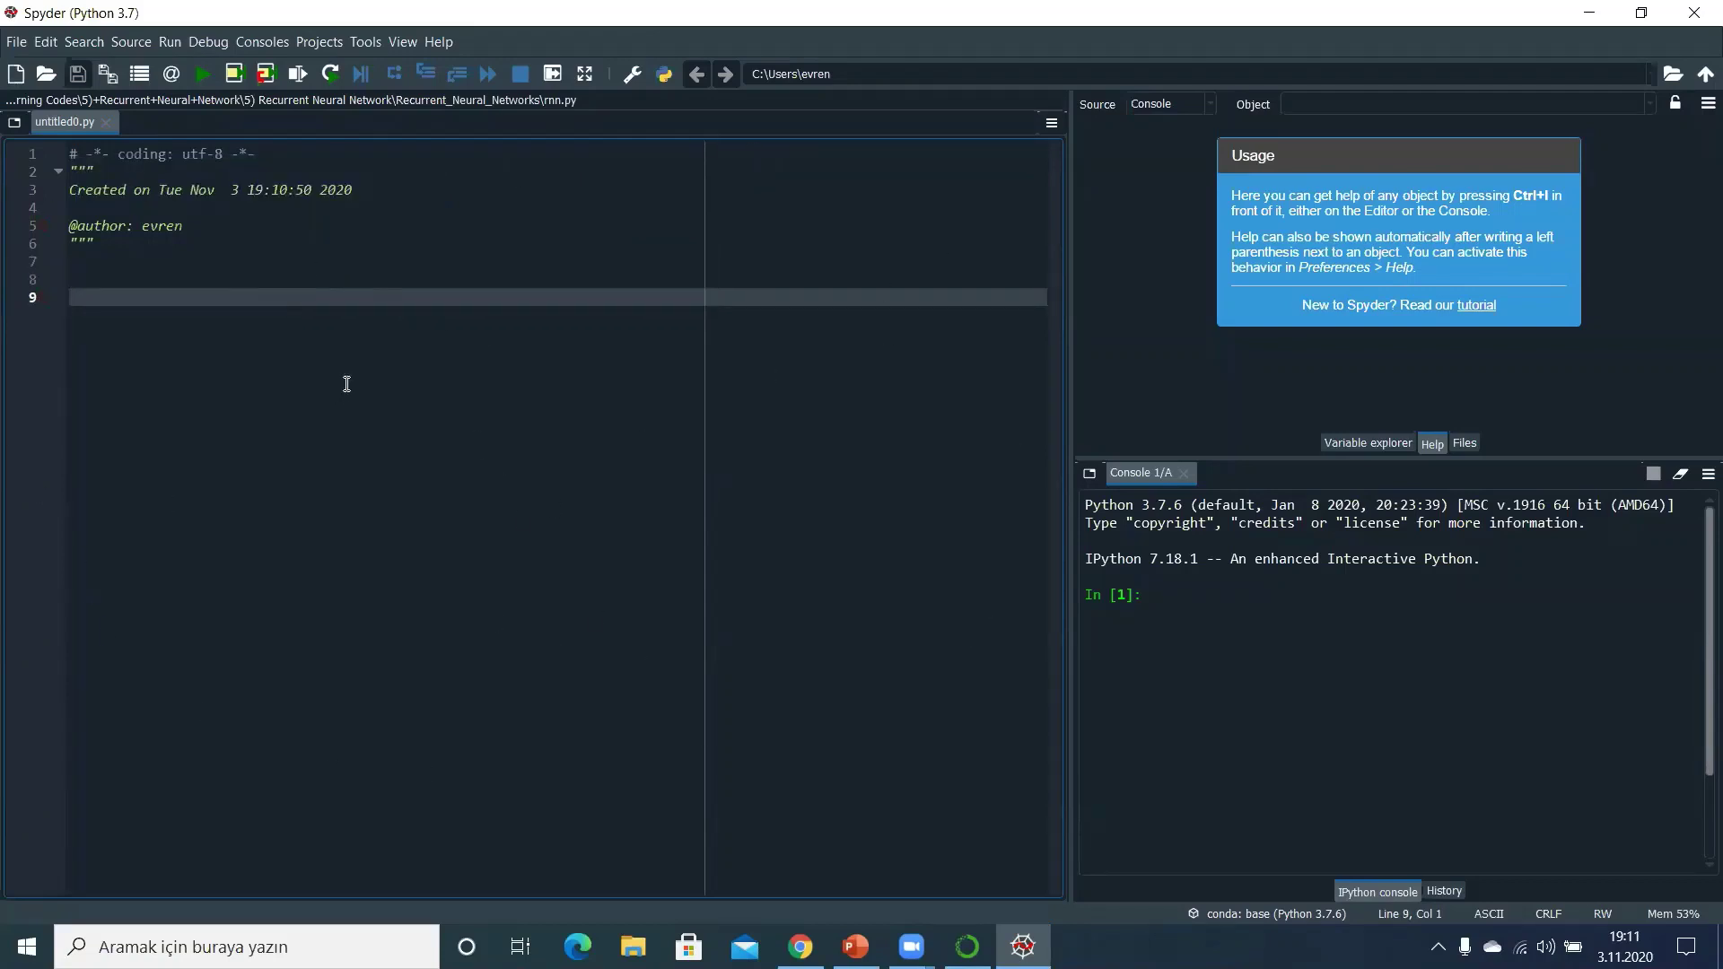
Step: Run print("Hello World") in the IPython console
{"action": "left_click", "coordinate": [1297, 598]}
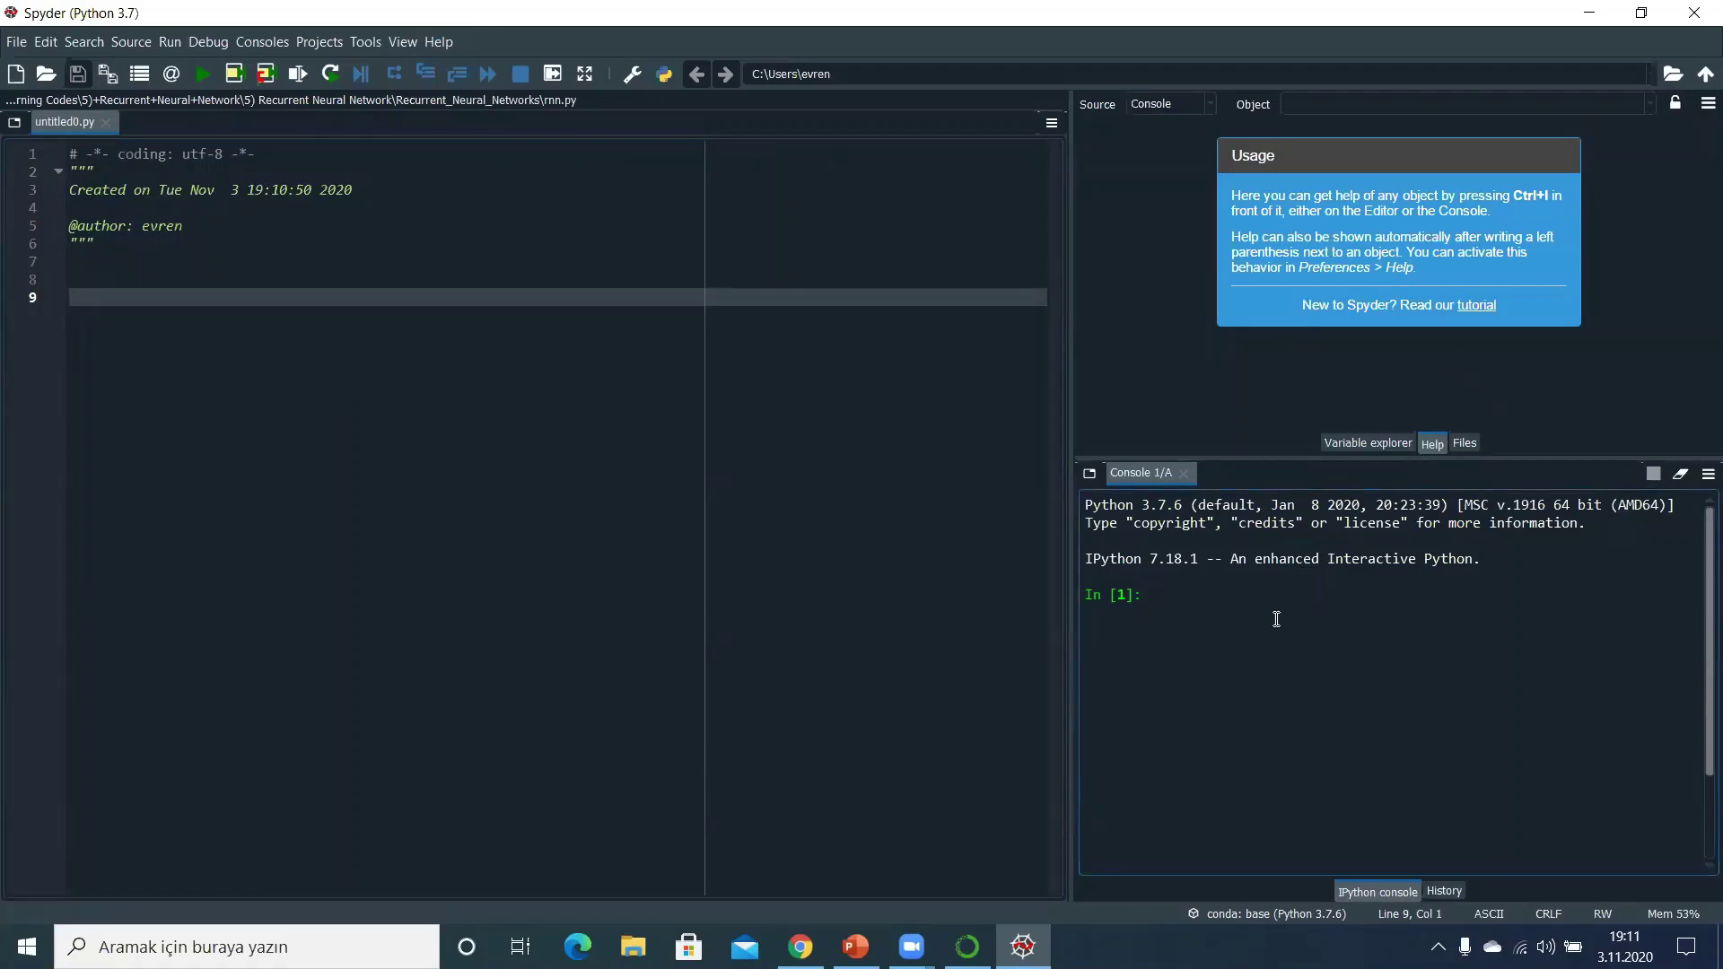
{"action": "type", "text": "print(\"Hello World"}
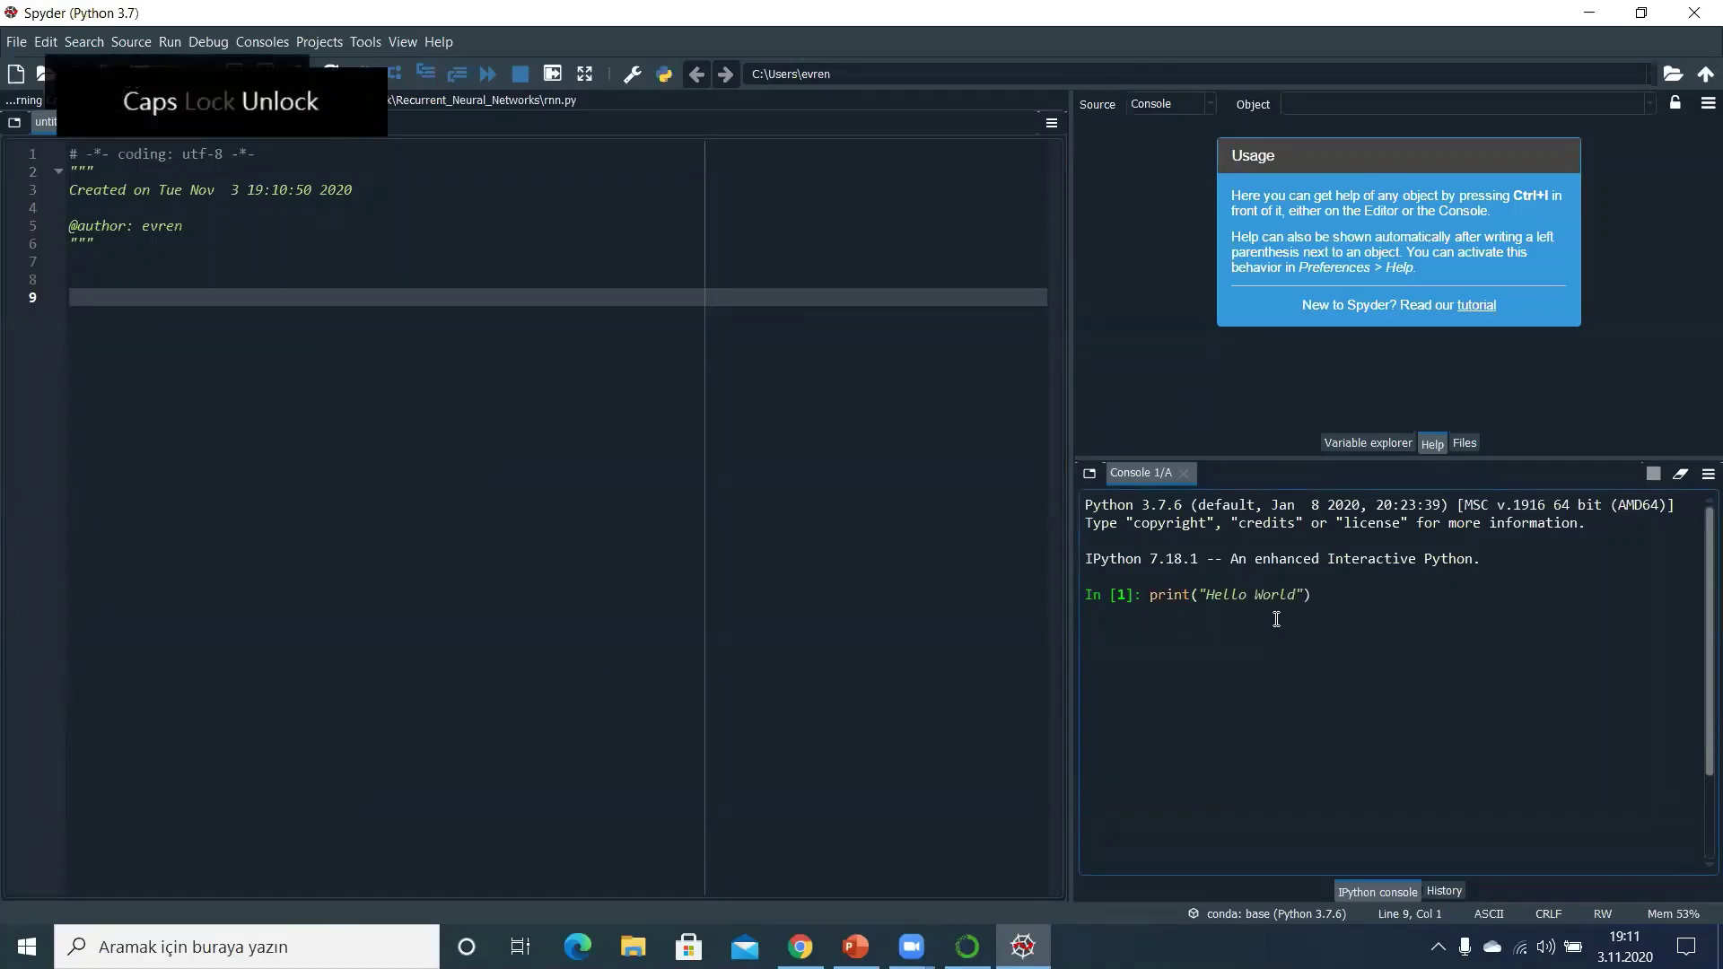
{"action": "key", "text": "Return"}
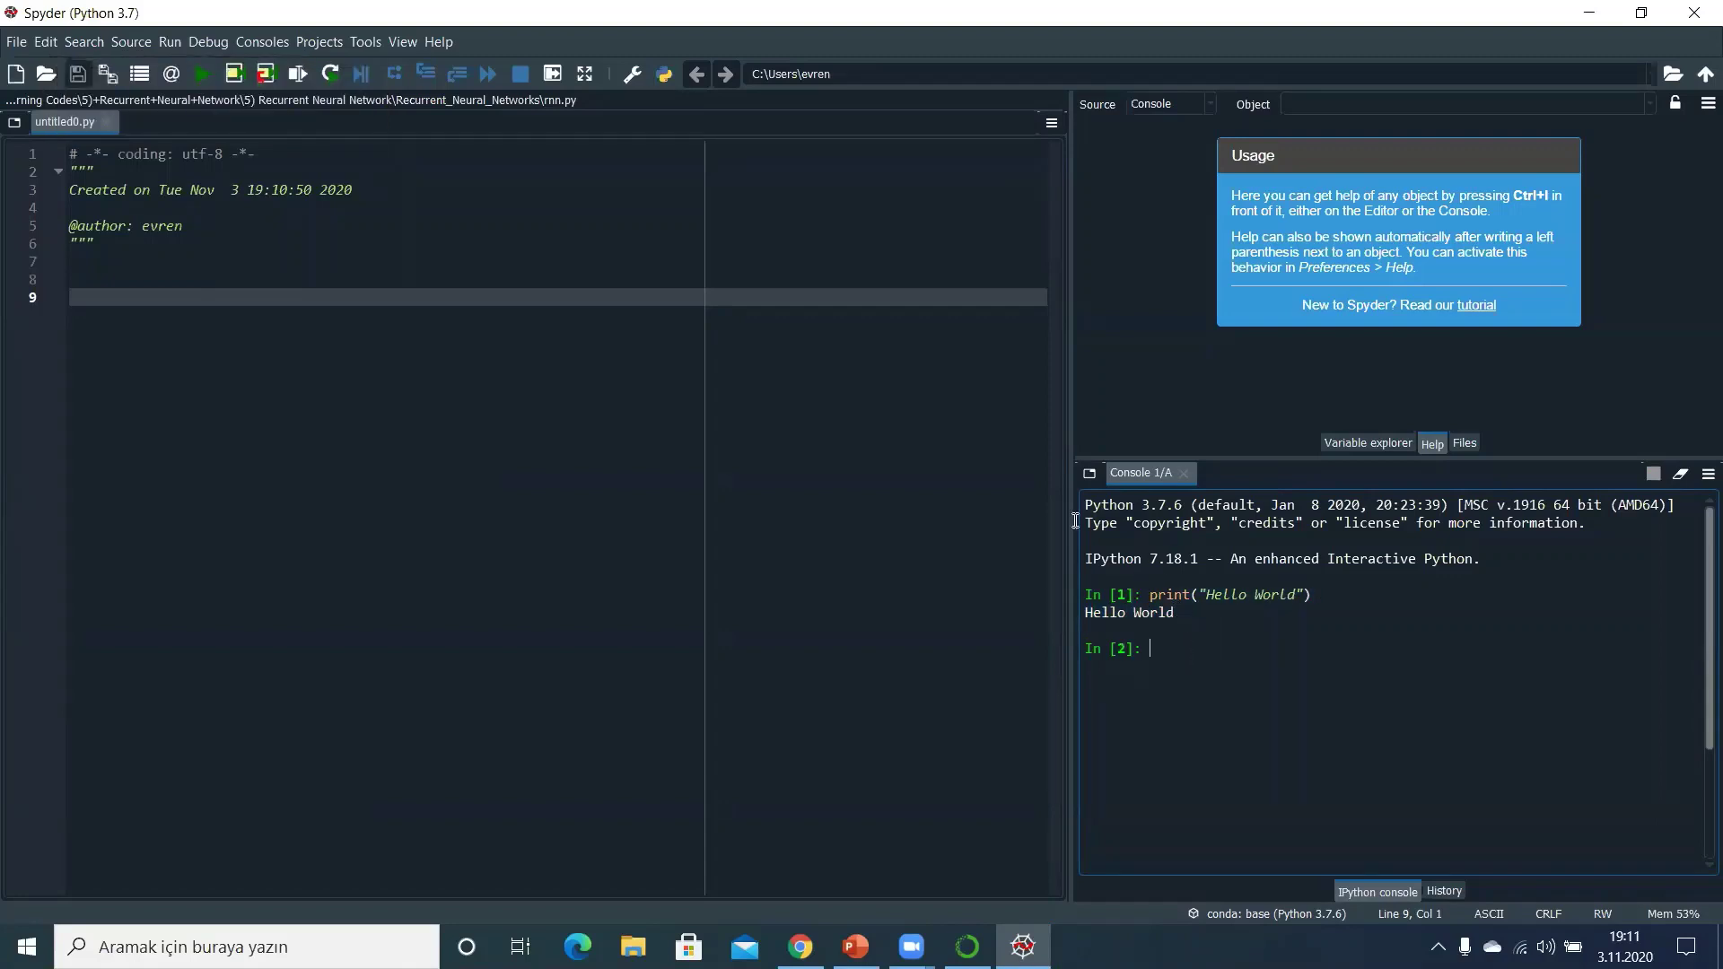
Step: Show the variable explorer, and open the Desktop folder in the file browser
{"action": "left_click", "coordinate": [1388, 445]}
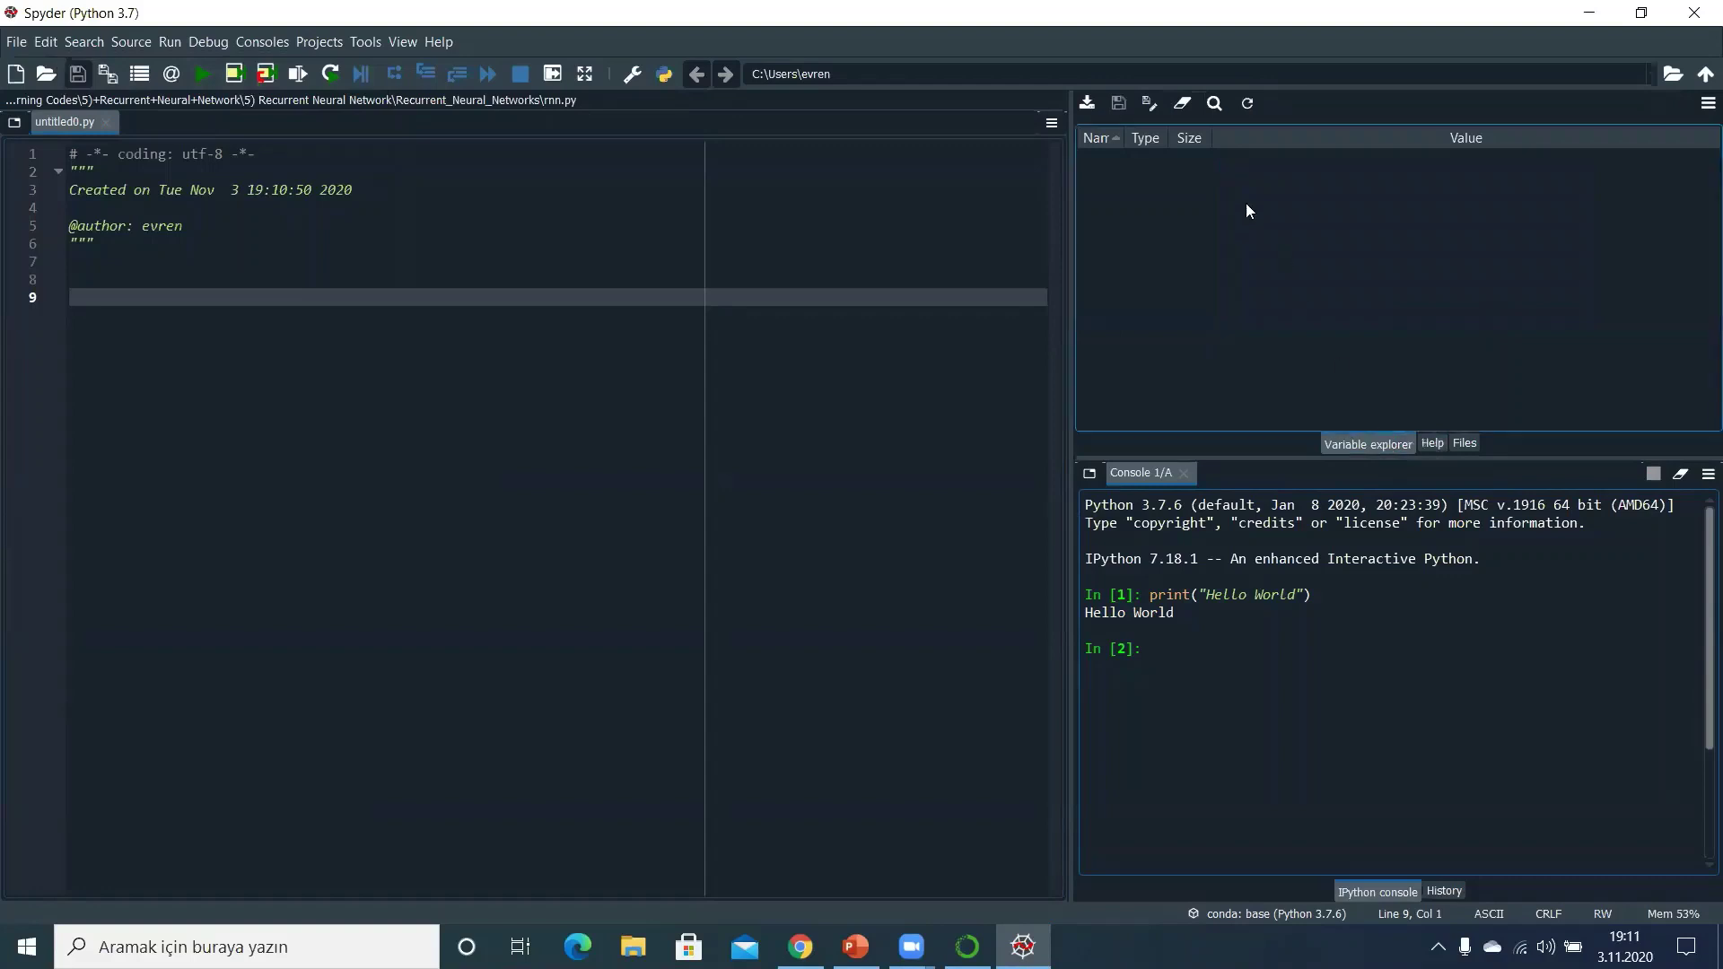
{"action": "left_click", "coordinate": [1472, 443]}
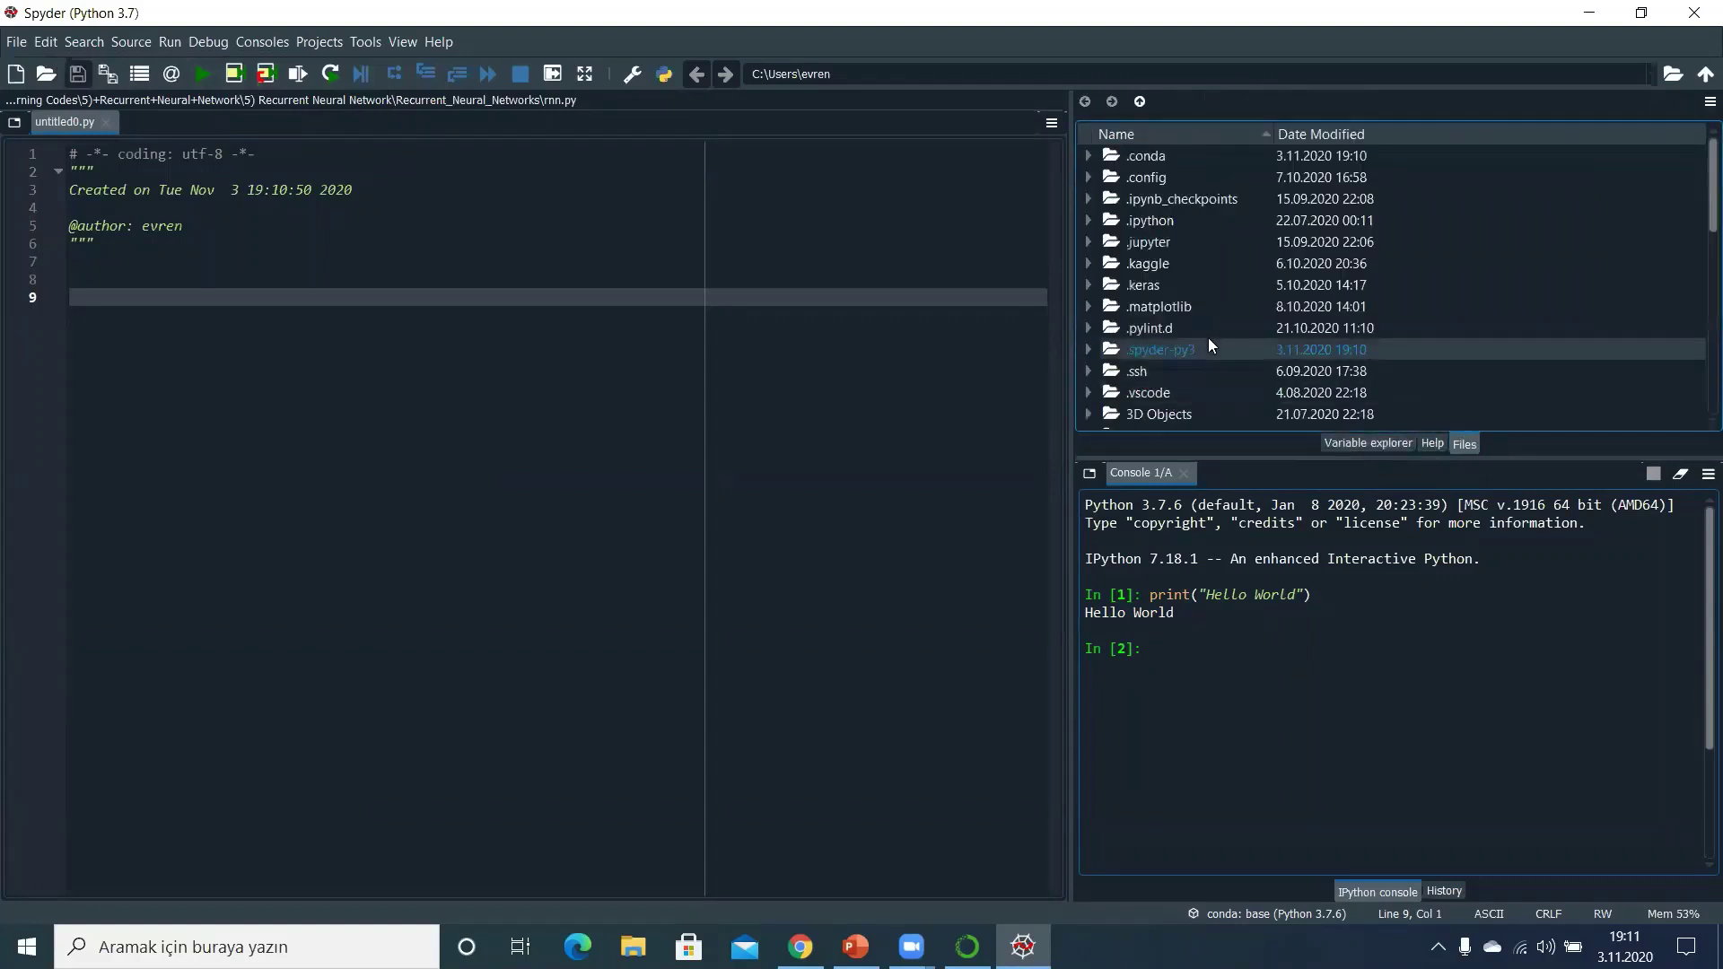
{"action": "scroll", "coordinate": [1222, 356], "scroll_direction": "down", "scroll_amount": 3}
{"action": "double_click", "coordinate": [1171, 353]}
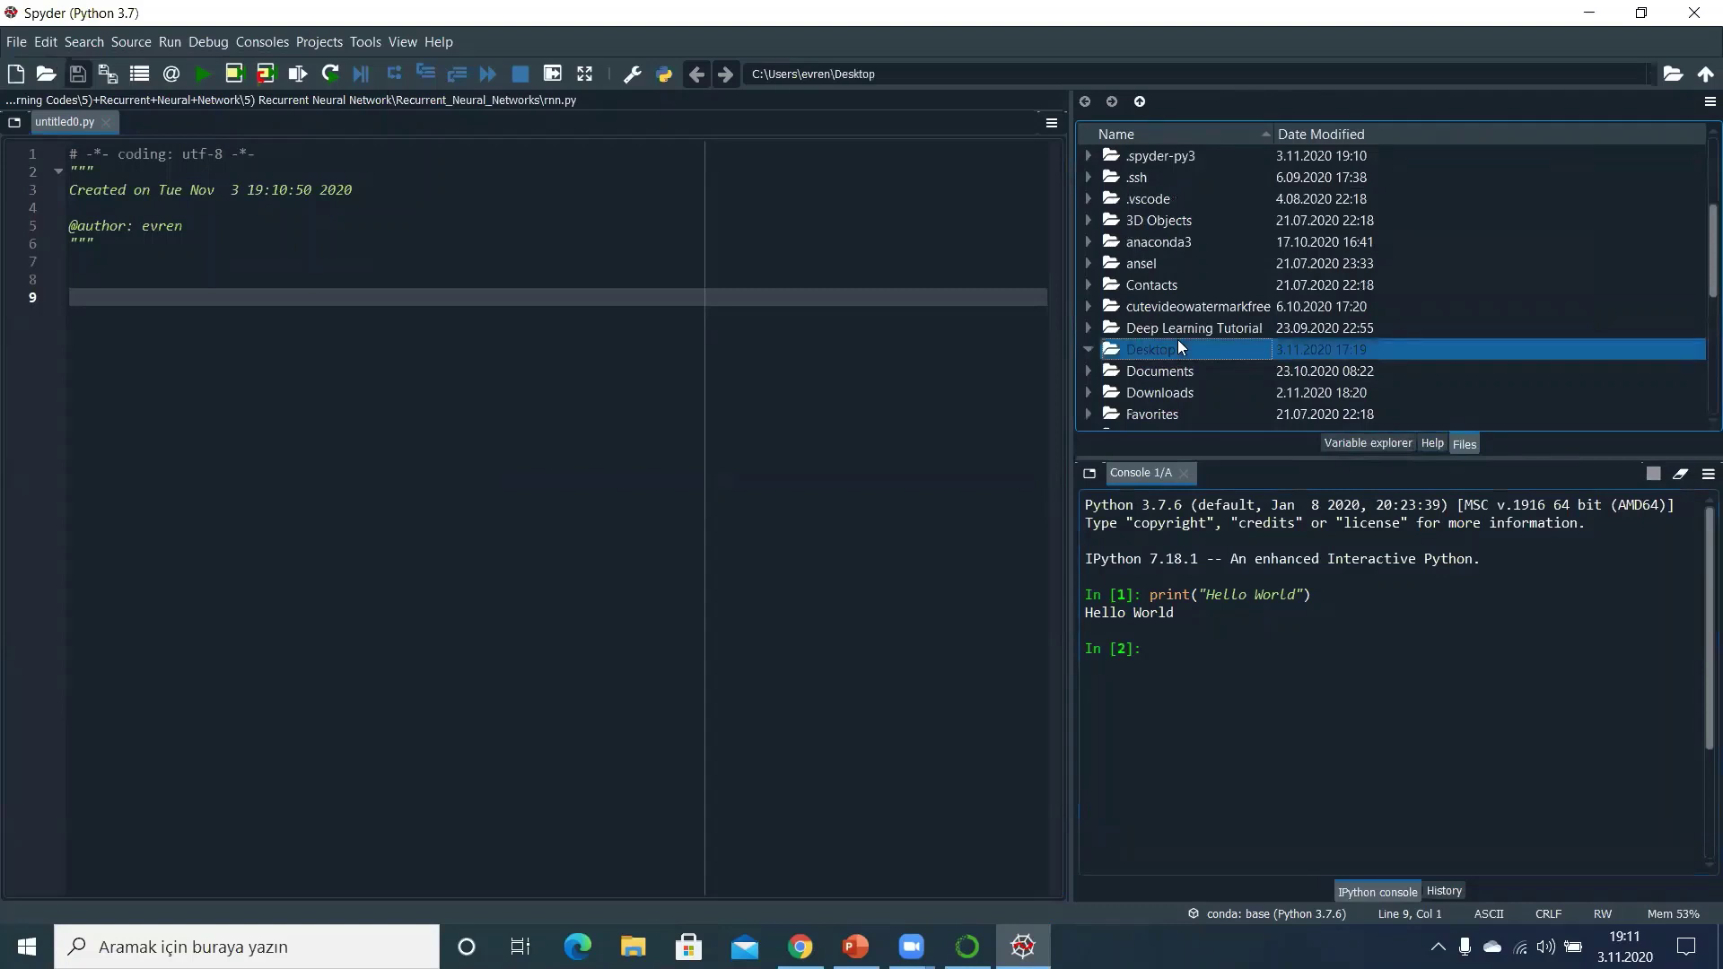
Step: Browse into the Autoencoders folder inside Advanced Deep Learning, and return to the script editor
{"action": "scroll", "coordinate": [1226, 280], "scroll_direction": "up", "scroll_amount": 2}
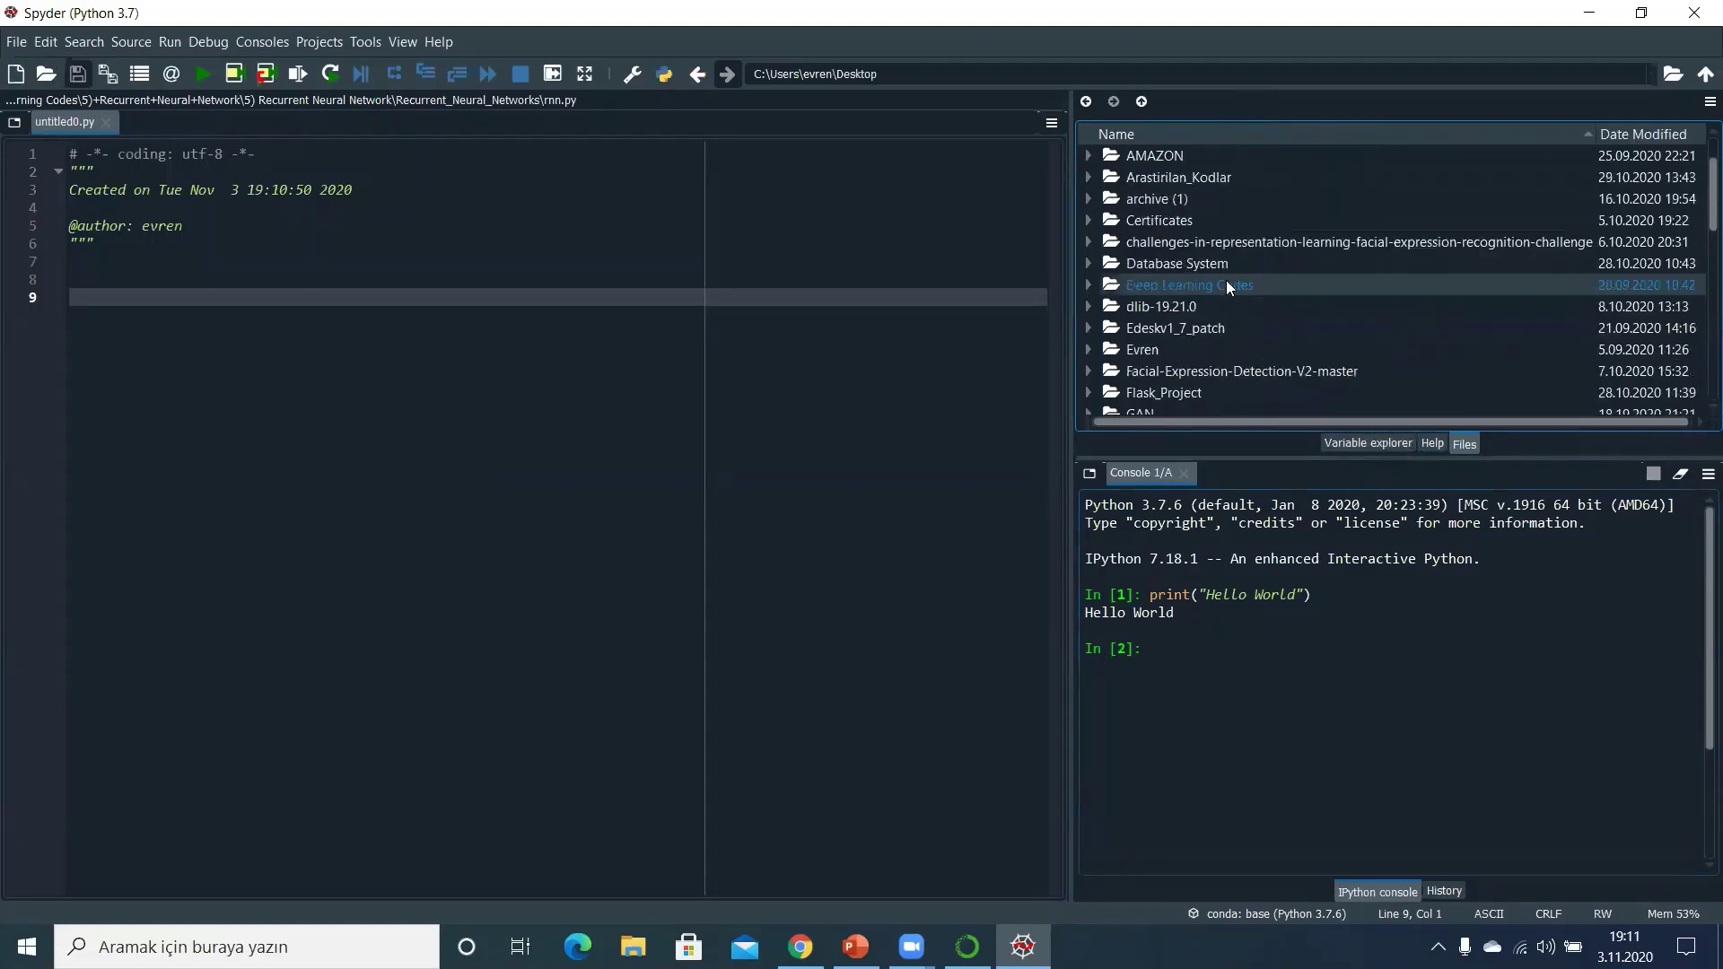
{"action": "scroll", "coordinate": [1226, 280], "scroll_direction": "down", "scroll_amount": 1}
{"action": "scroll", "coordinate": [1224, 285], "scroll_direction": "up", "scroll_amount": 1}
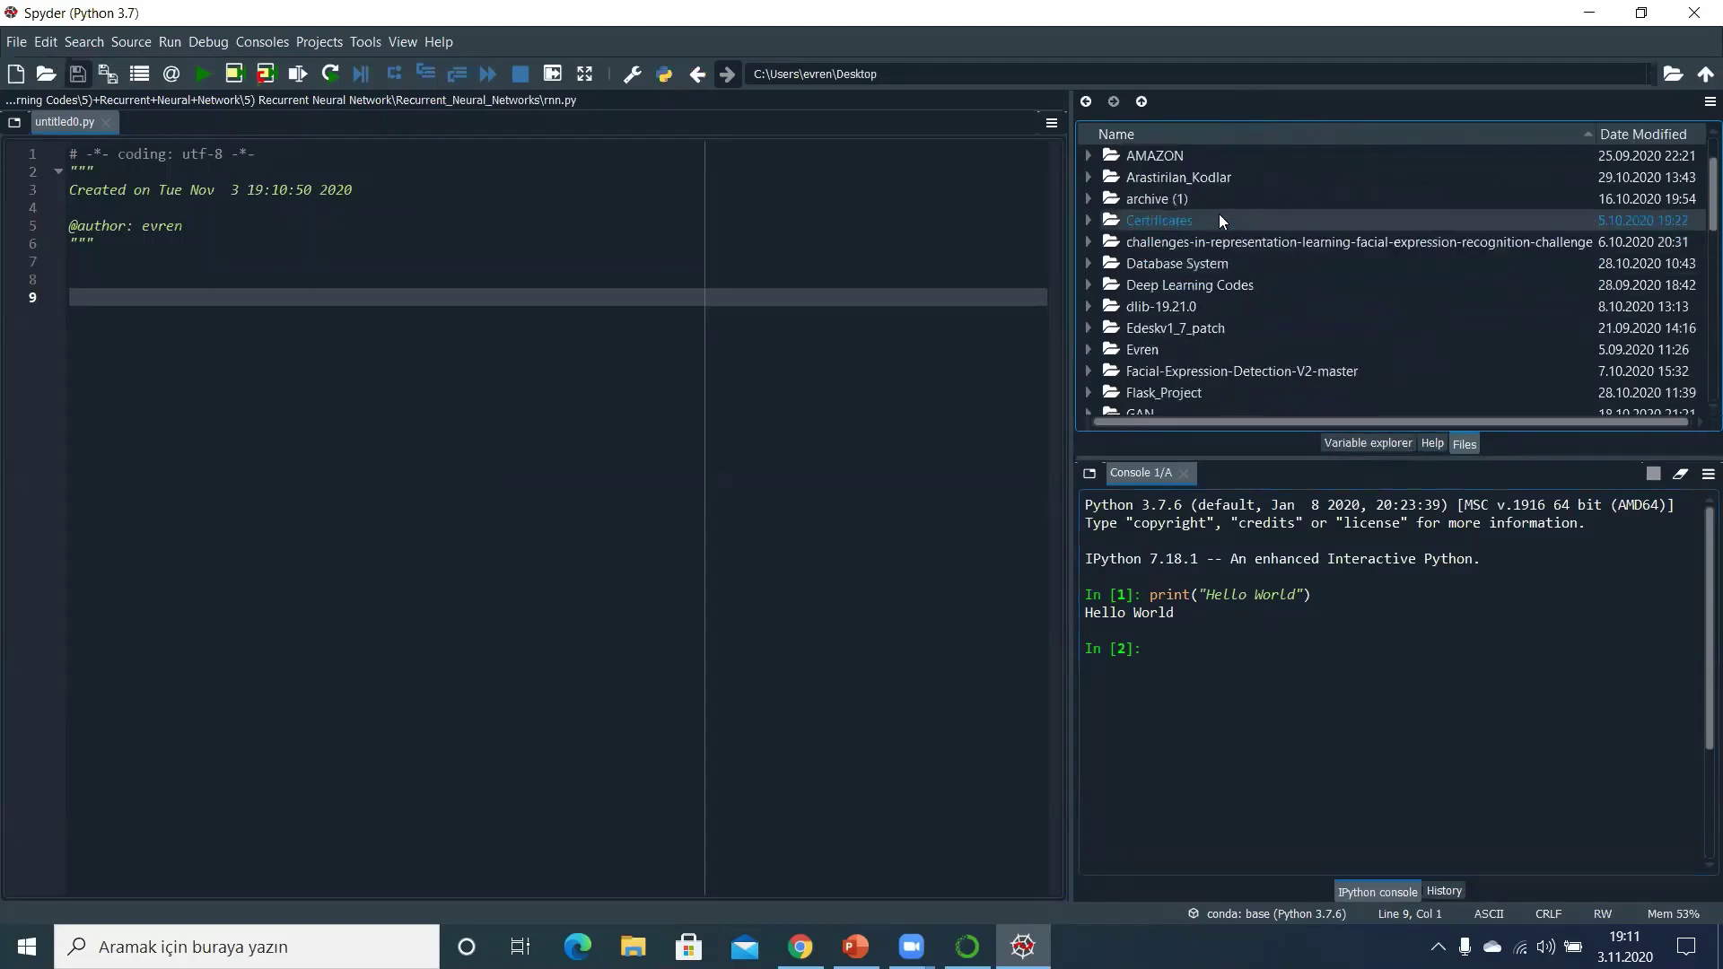
{"action": "scroll", "coordinate": [1181, 266], "scroll_direction": "up", "scroll_amount": 1}
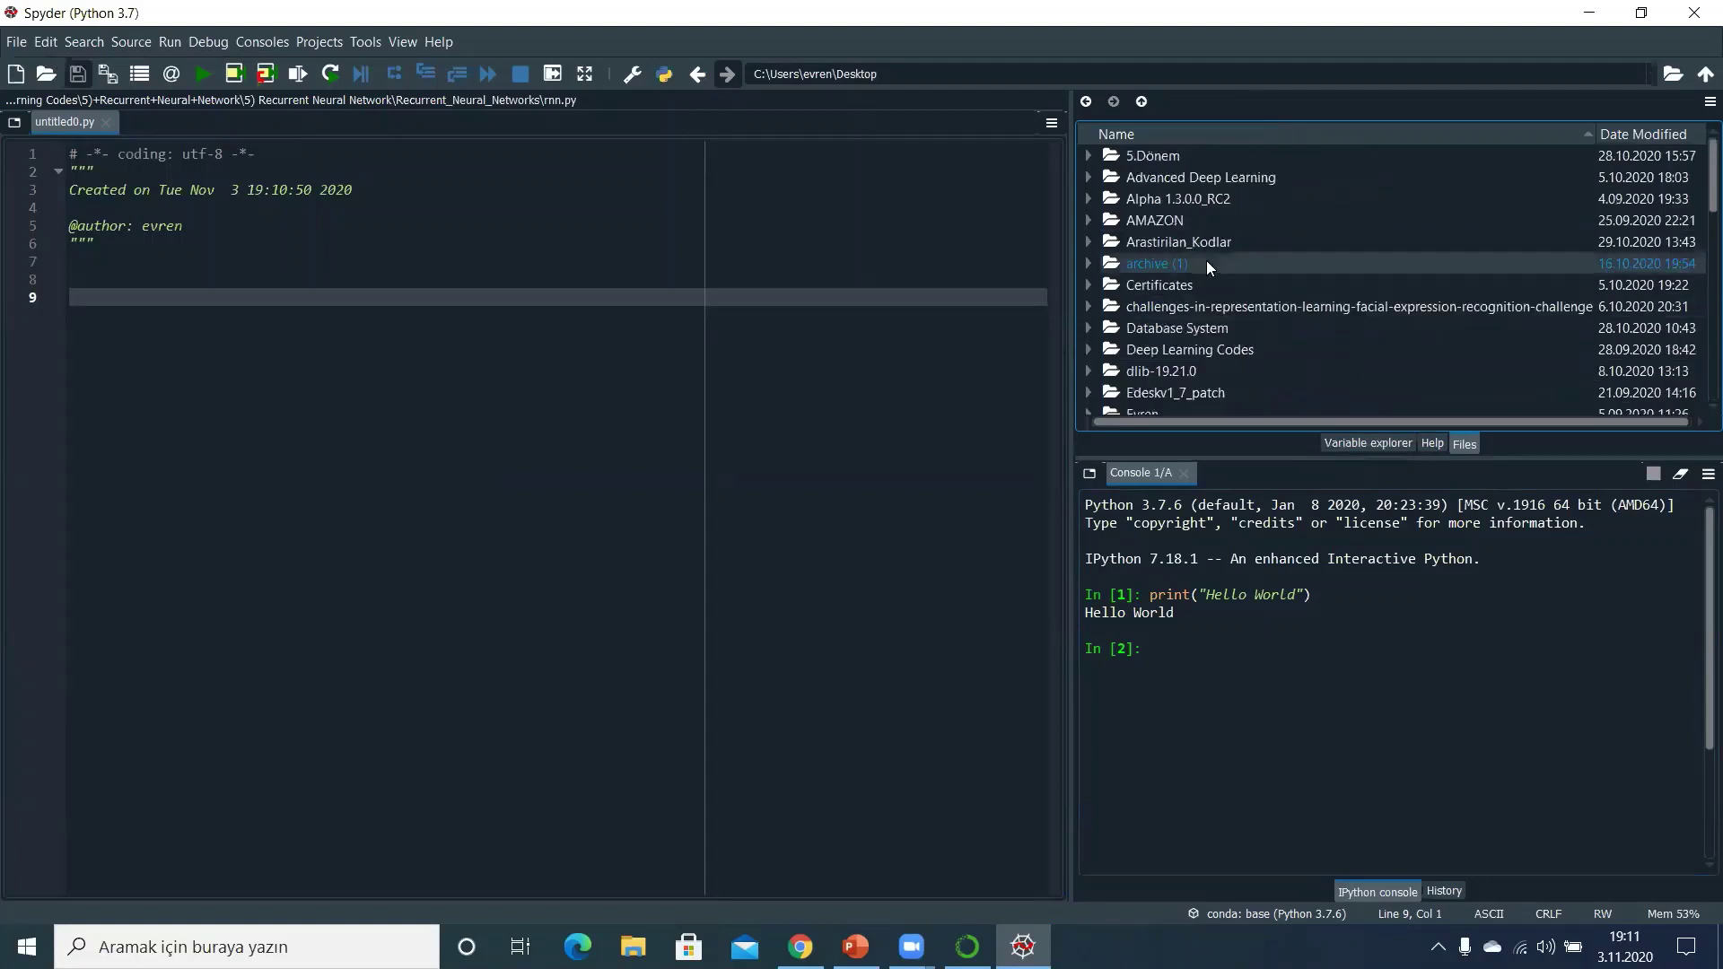
{"action": "double_click", "coordinate": [1207, 176]}
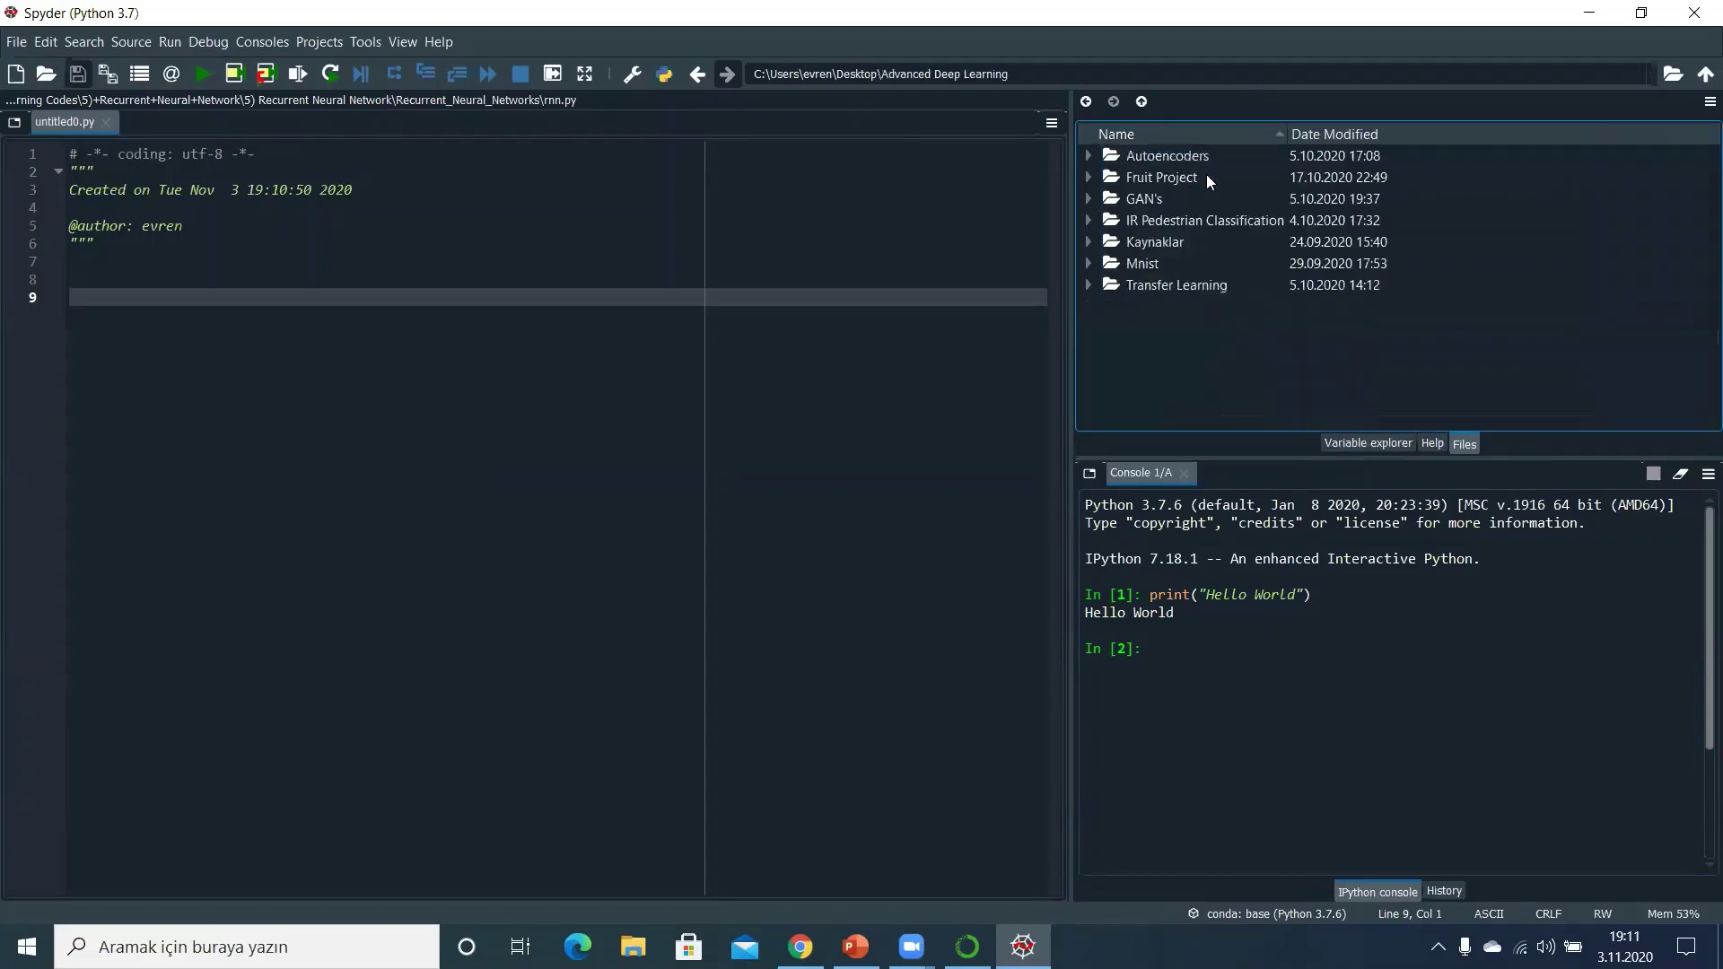
{"action": "double_click", "coordinate": [1143, 156]}
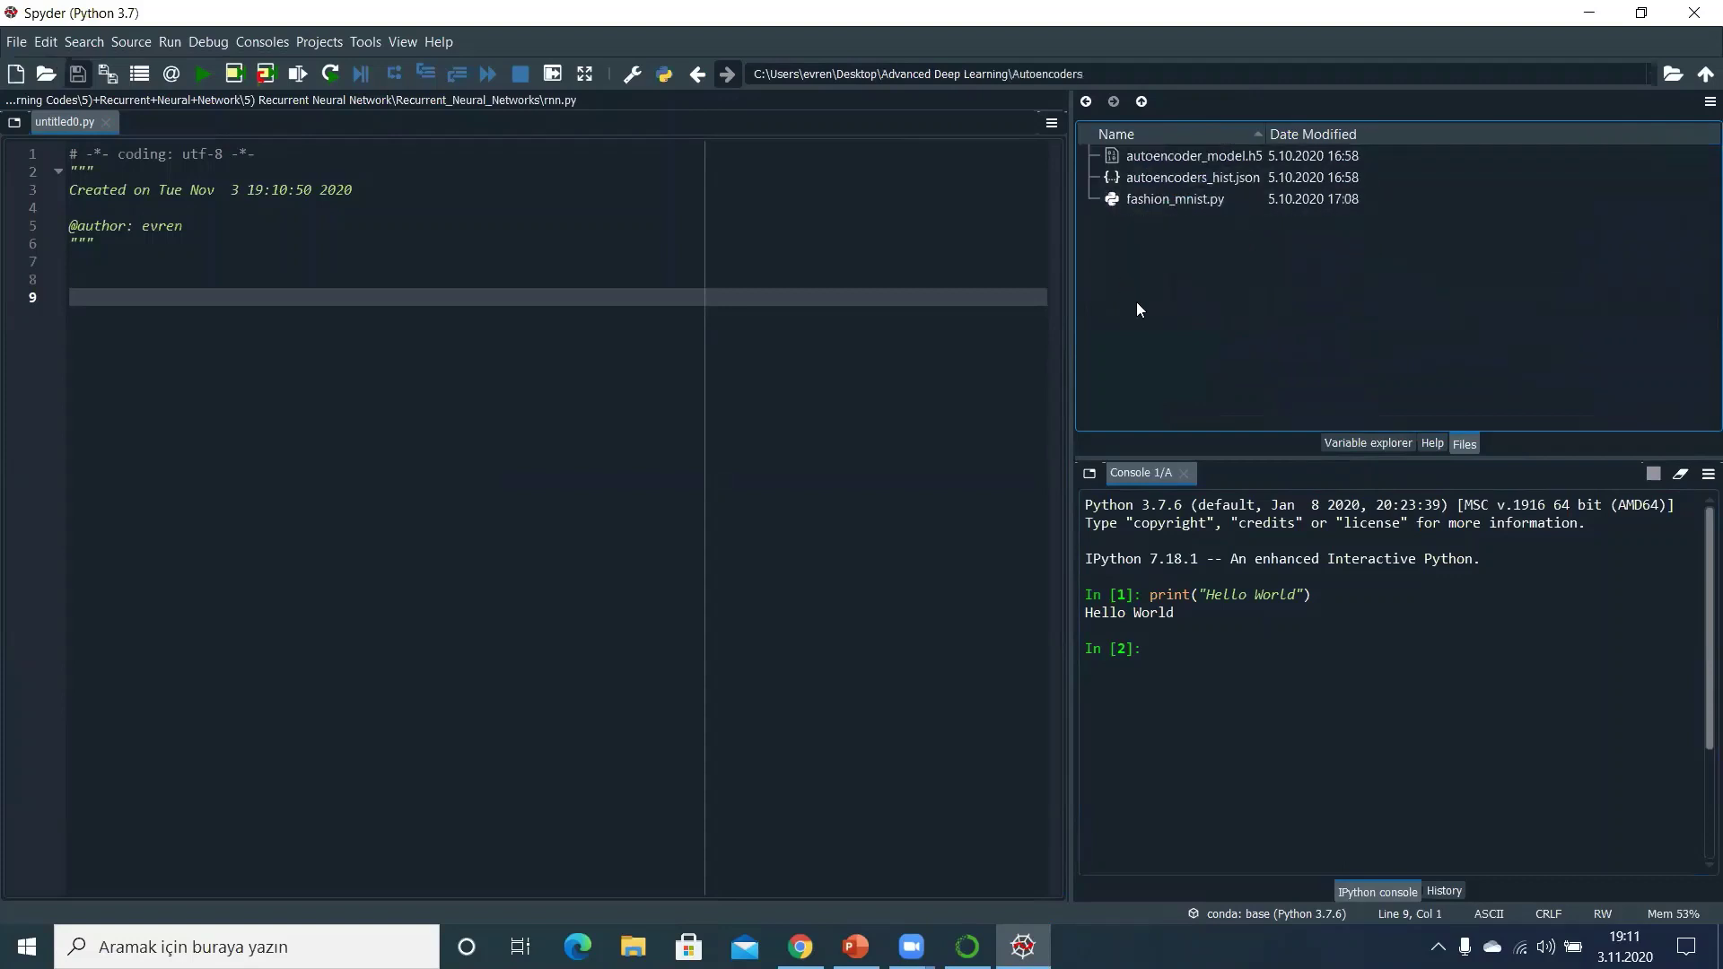
{"action": "left_click", "coordinate": [249, 308]}
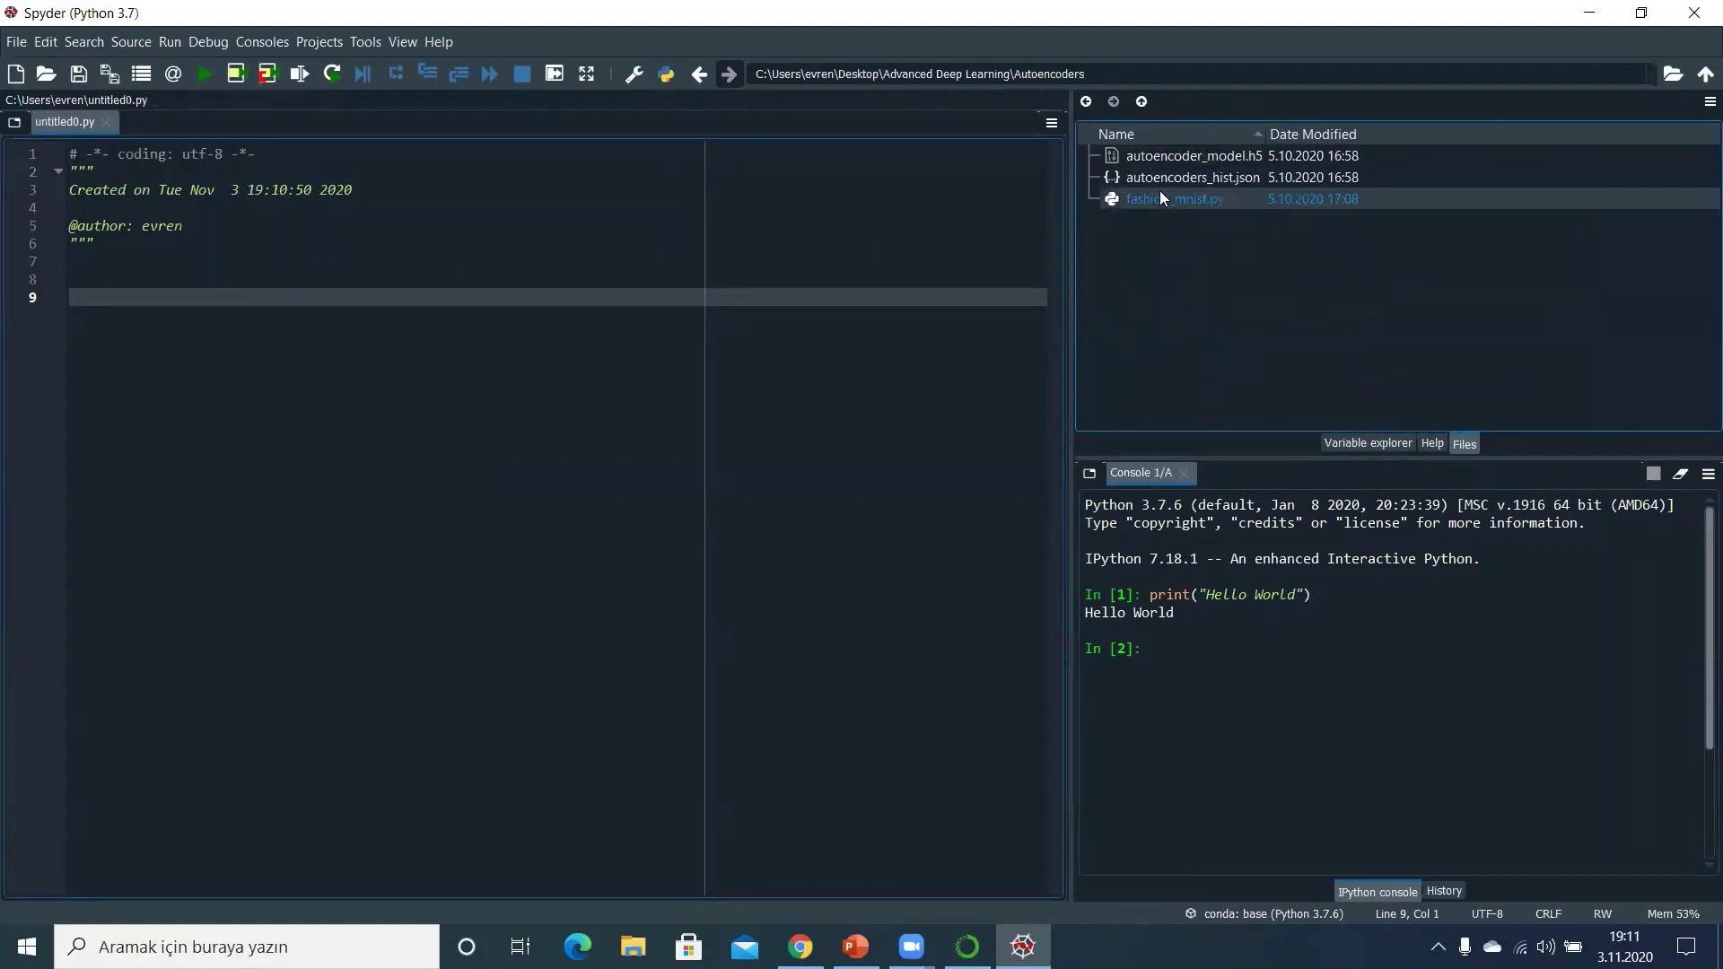